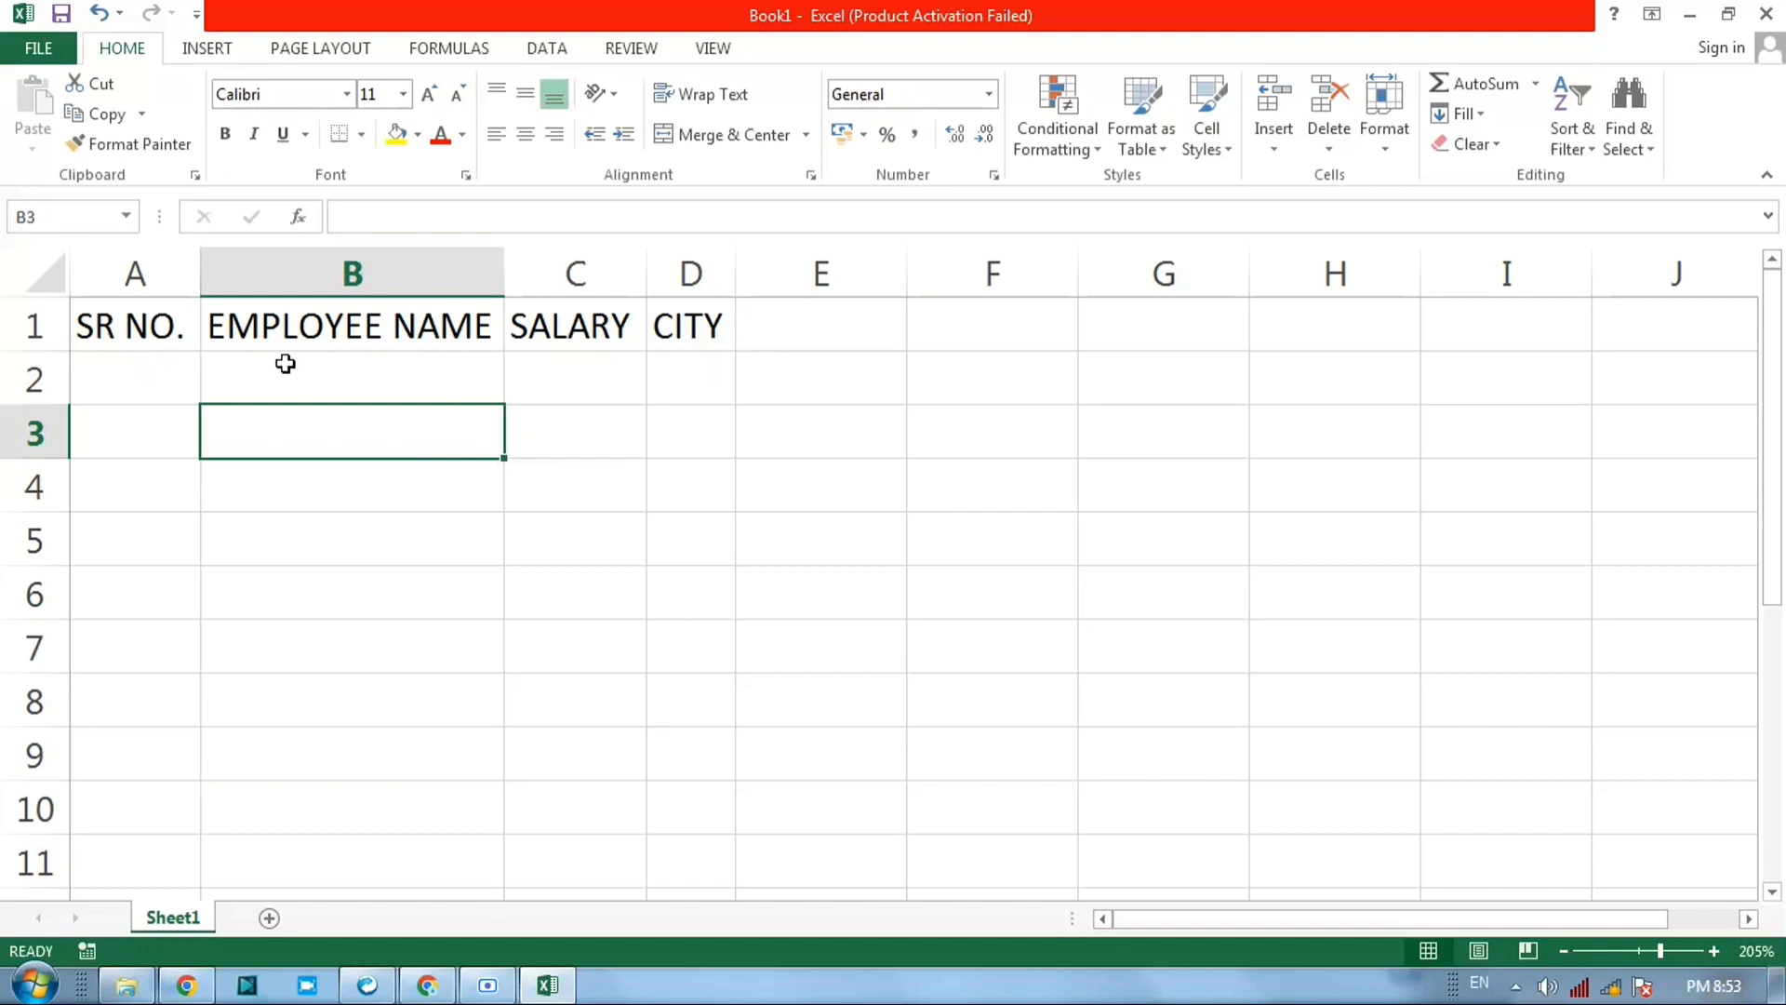
# Step: Enter 101 as the first serial number in cell A2, below the SR NO. header
pyautogui.click(160, 335)
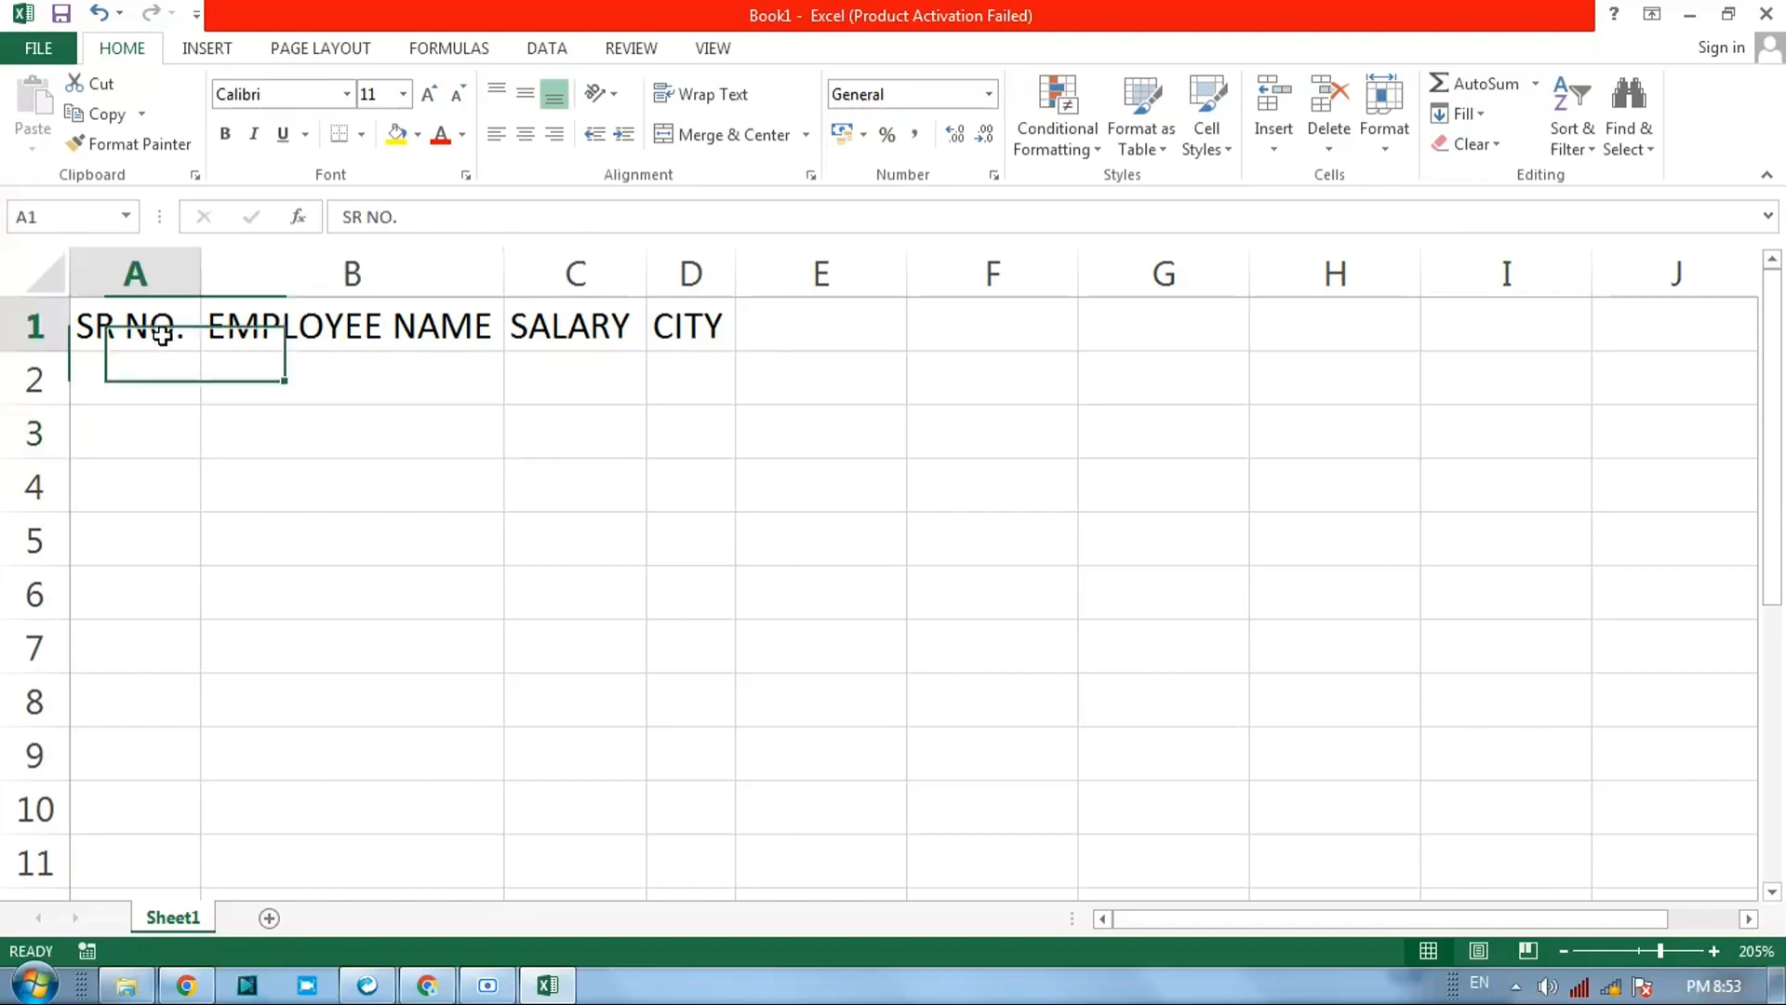
pyautogui.click(287, 337)
pyautogui.click(574, 324)
pyautogui.click(696, 337)
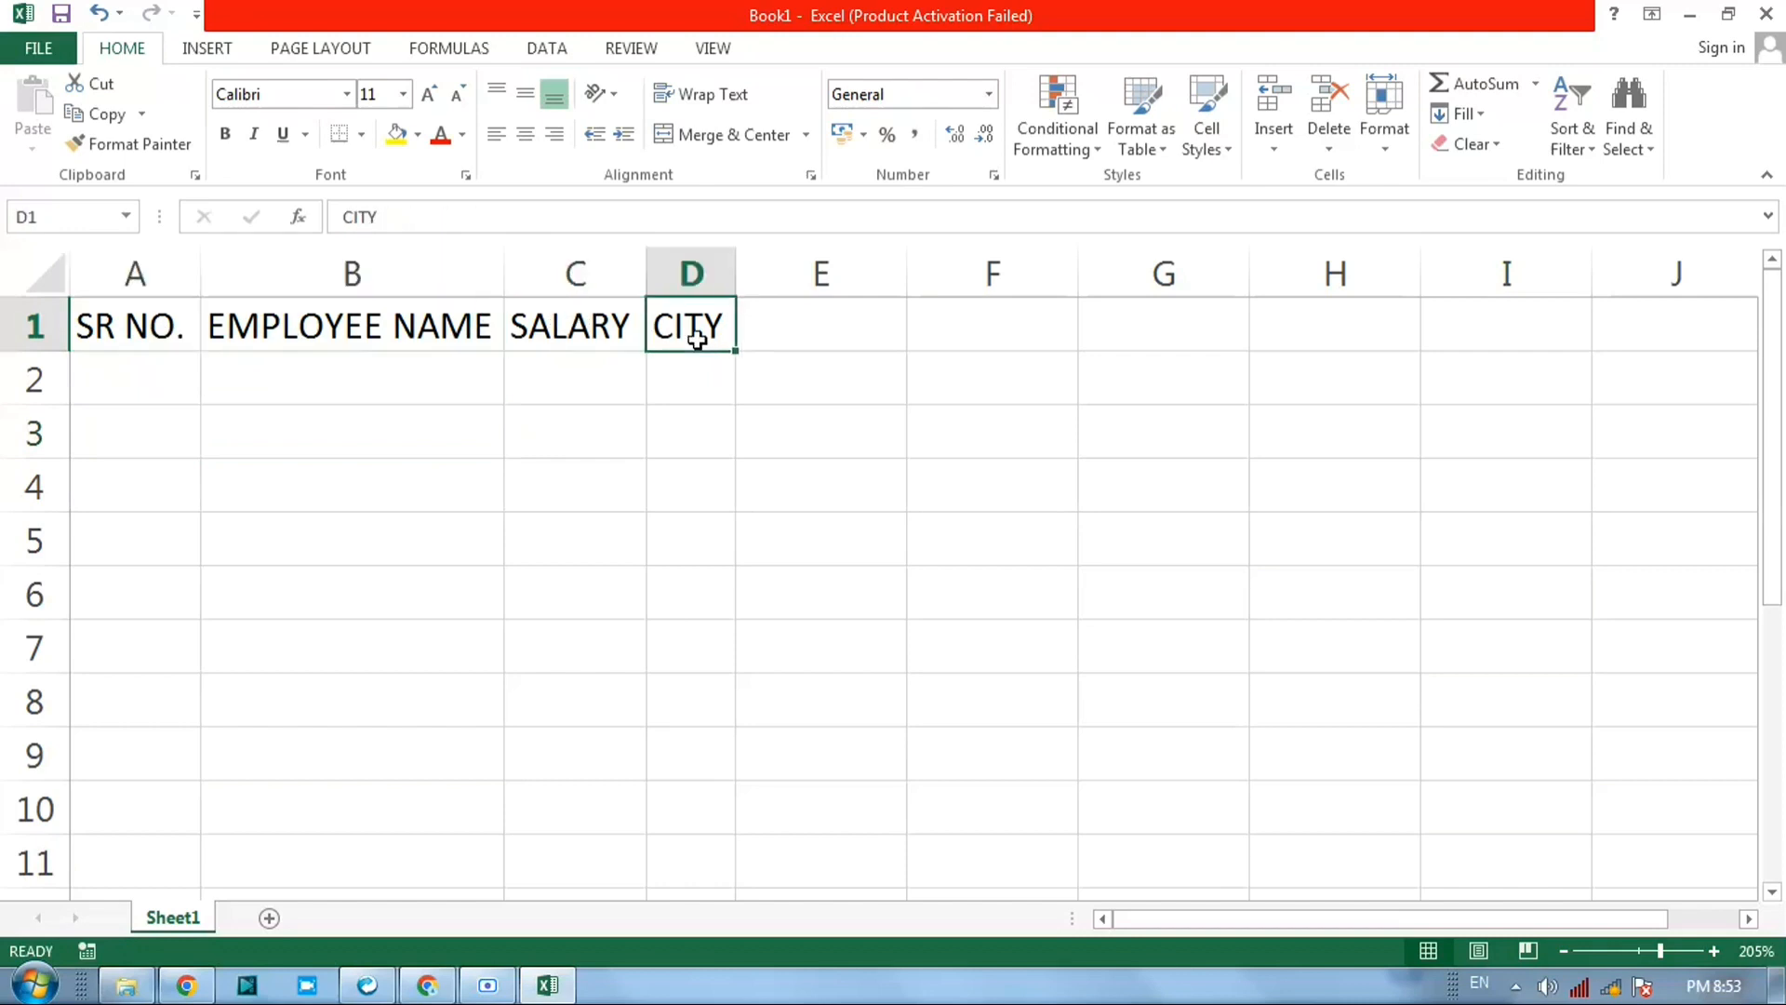
pyautogui.click(160, 388)
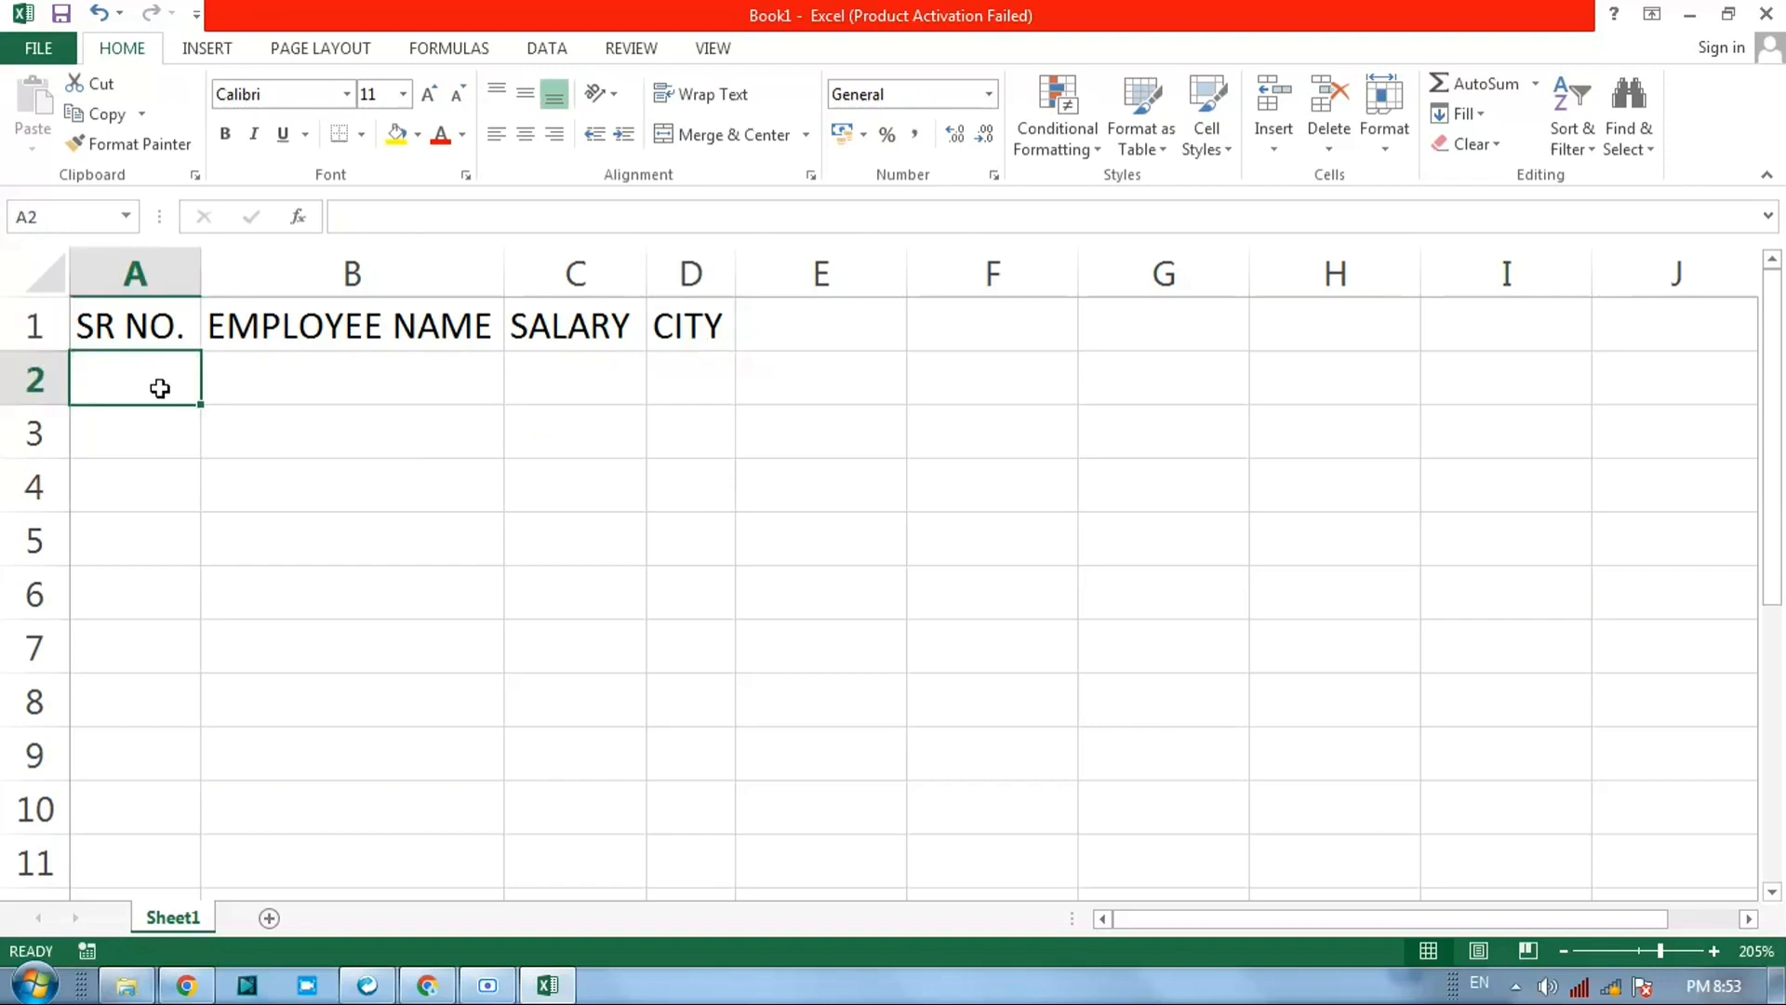
pyautogui.write('101')
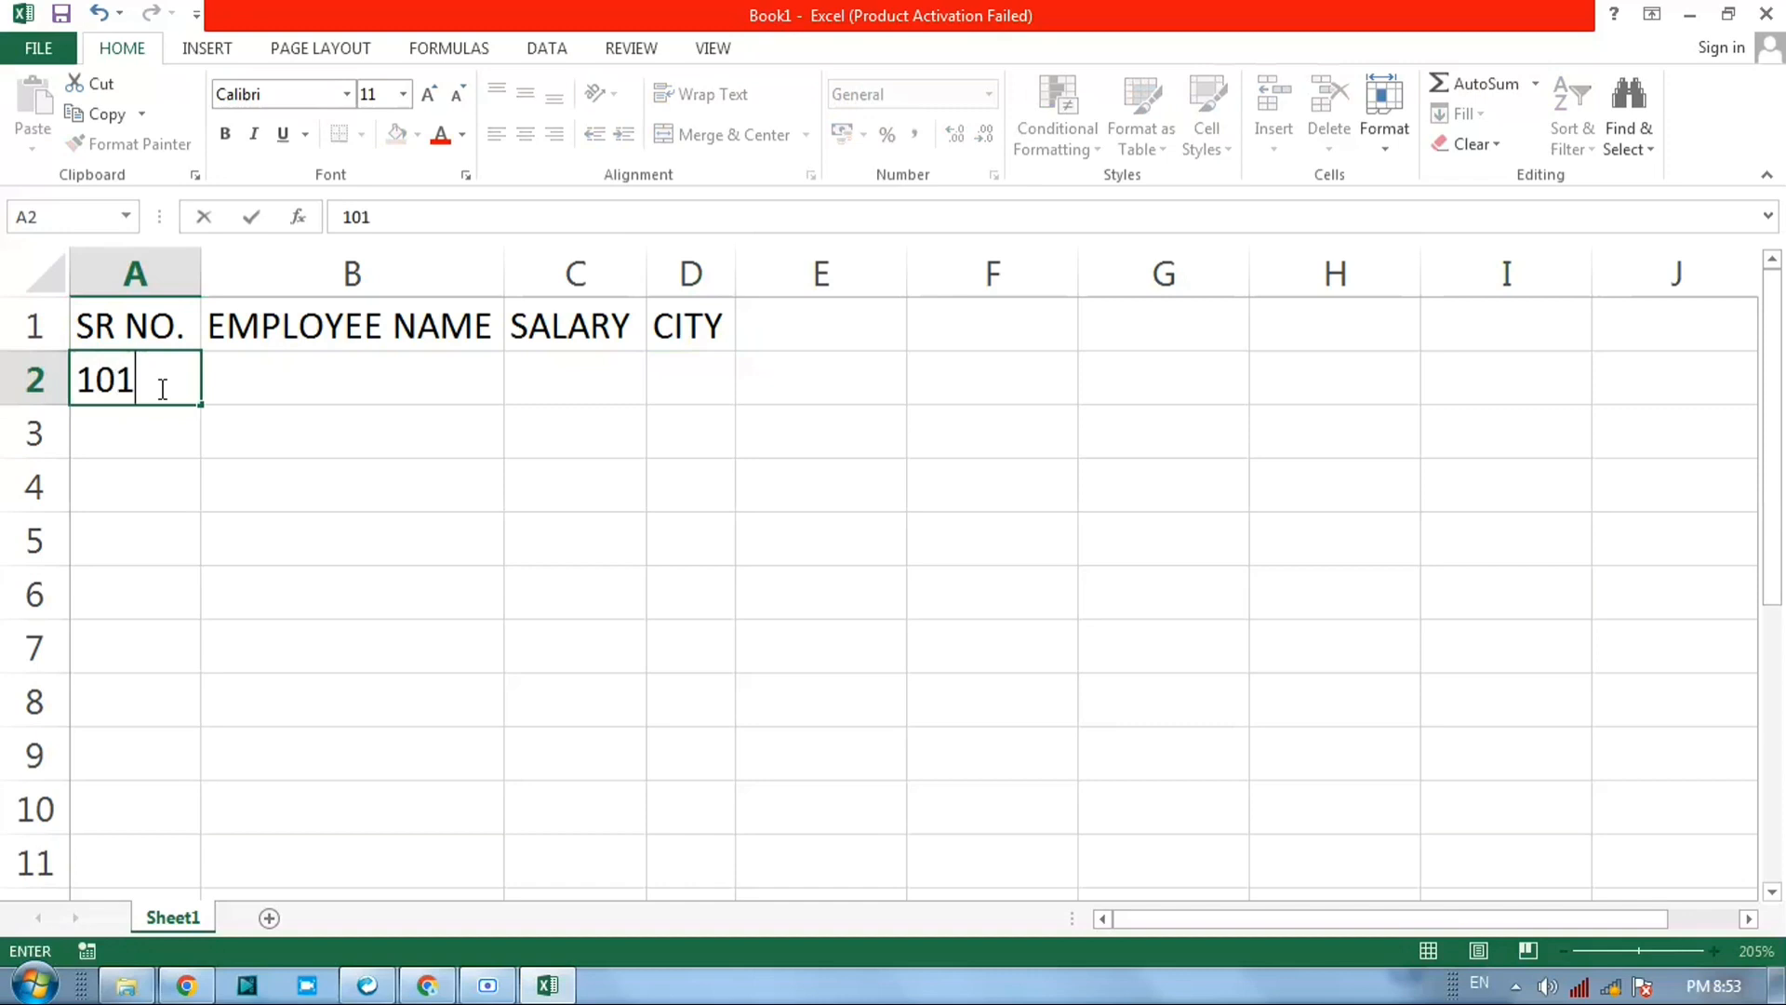
pyautogui.click(226, 388)
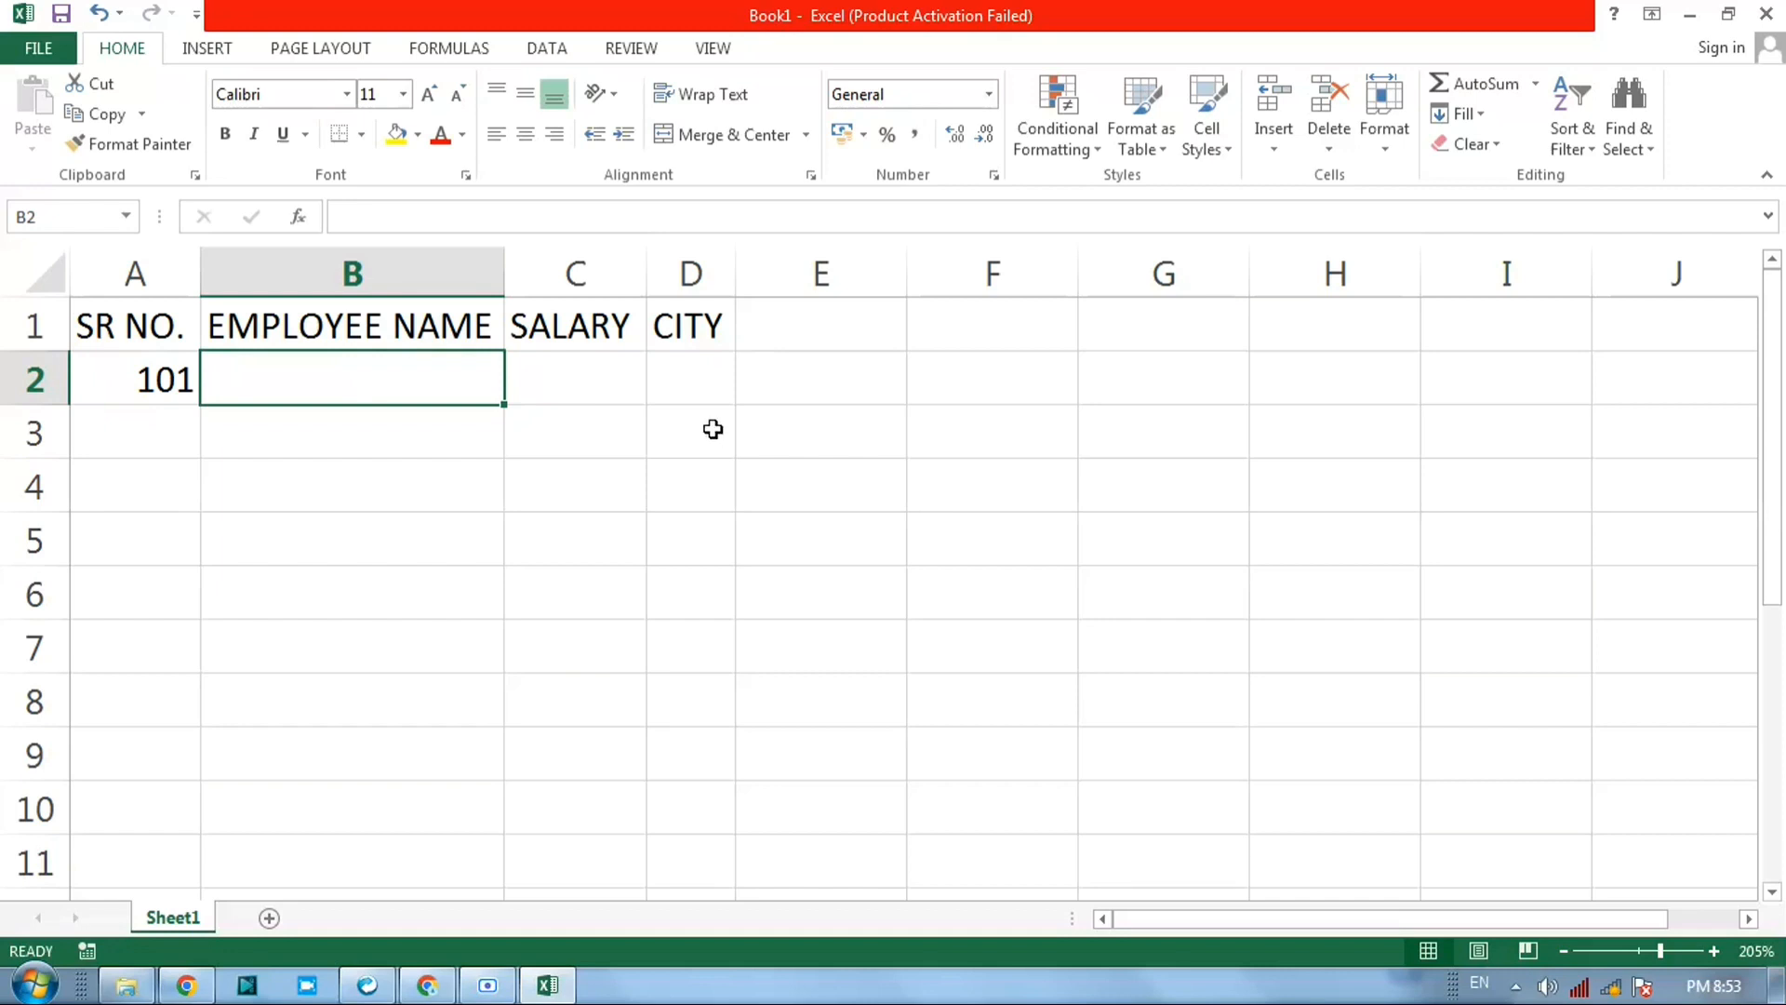
# Step: Insert a blank sheet row above the header row
pyautogui.click(426, 331)
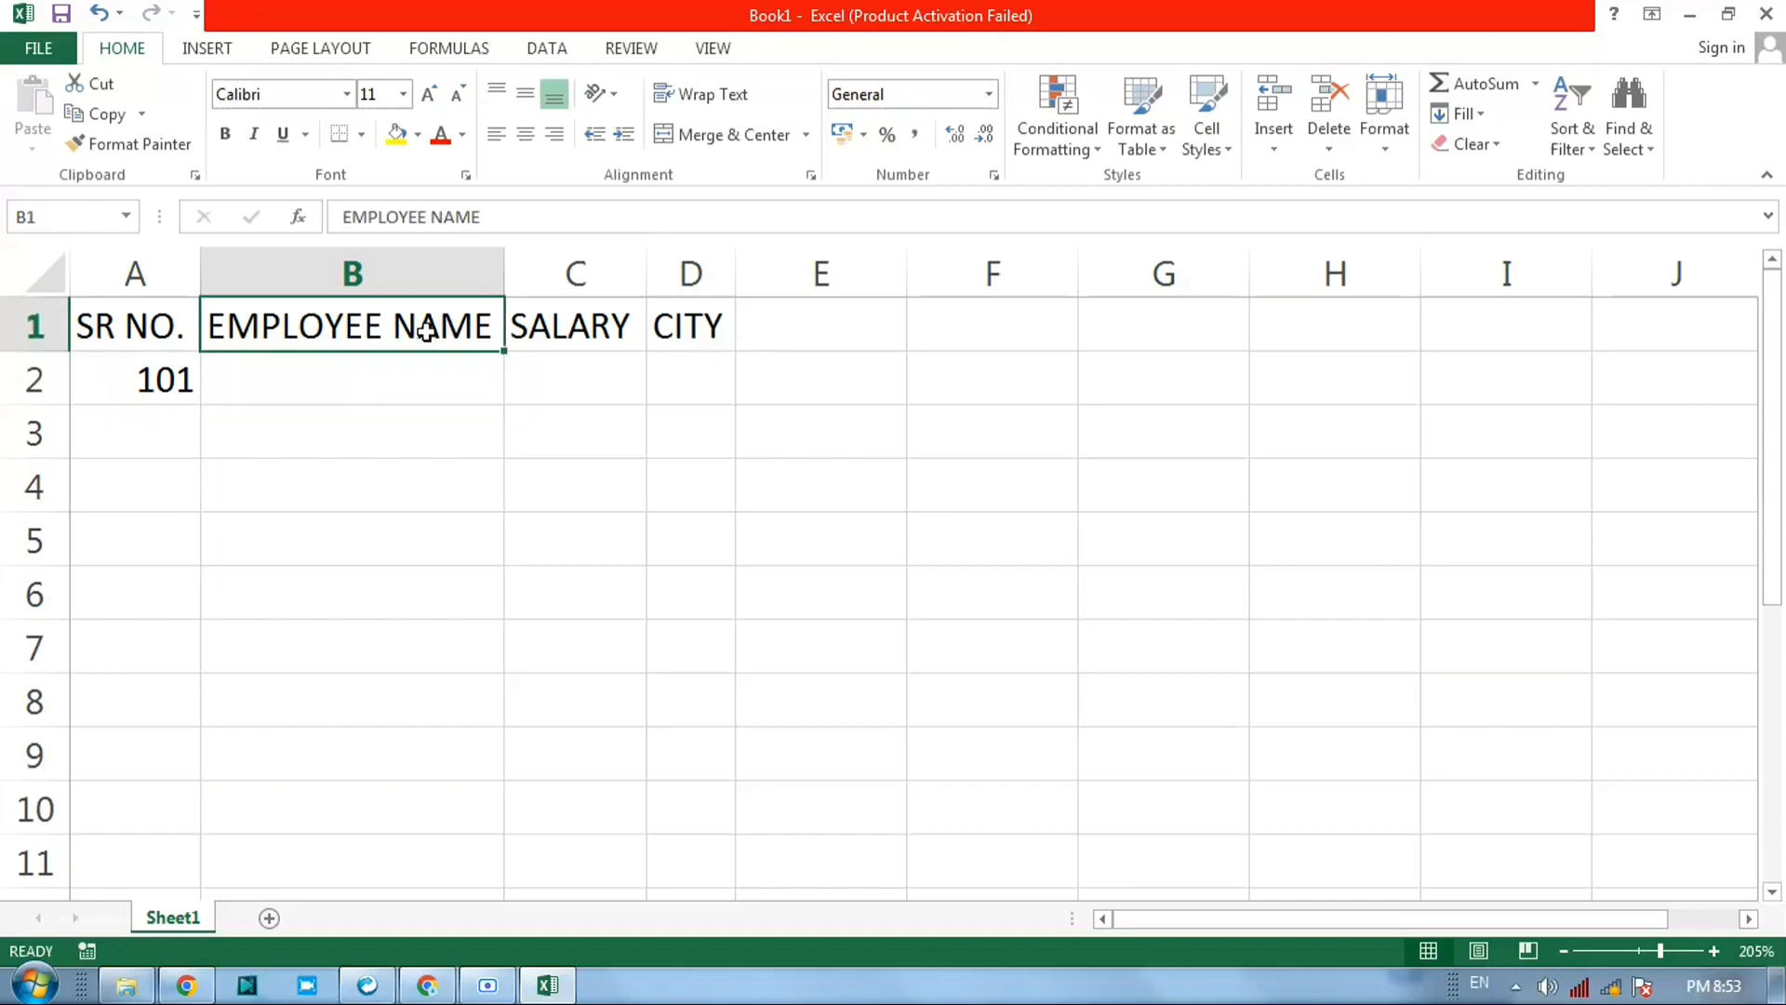
pyautogui.click(1291, 156)
pyautogui.click(1349, 210)
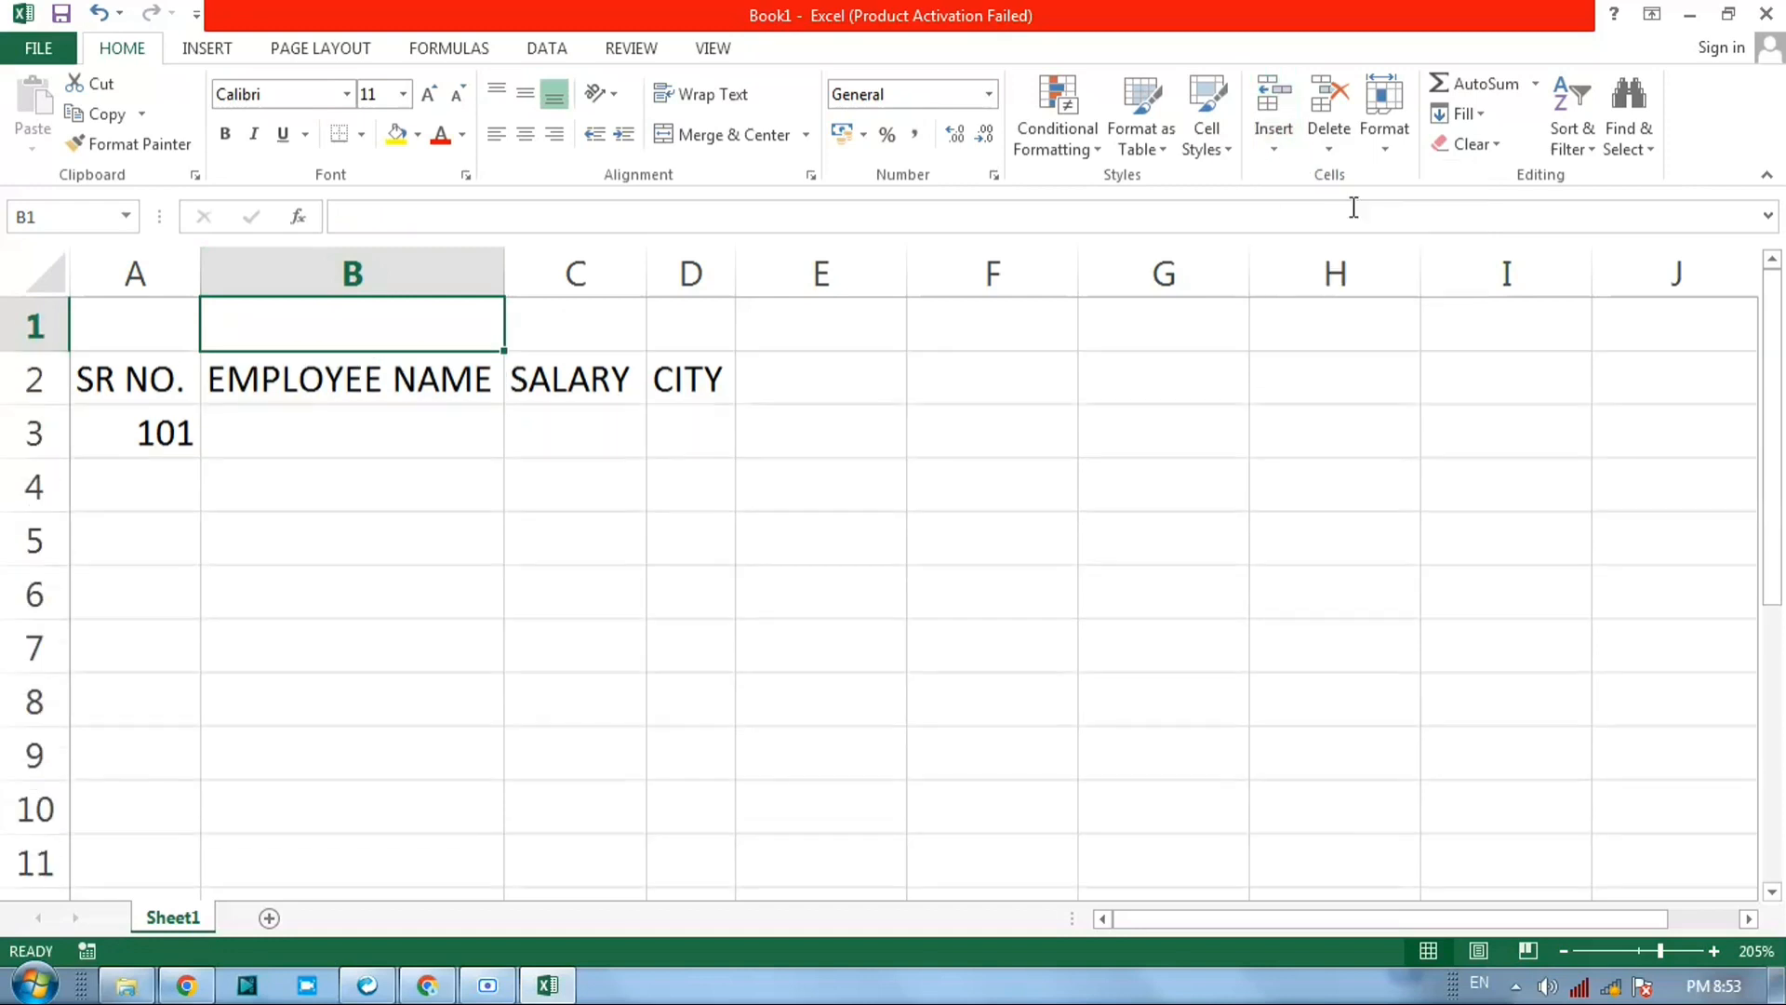
# Step: Enter the title EMPLOYEE RECORD in cell A1 of the blank top row
pyautogui.click(285, 414)
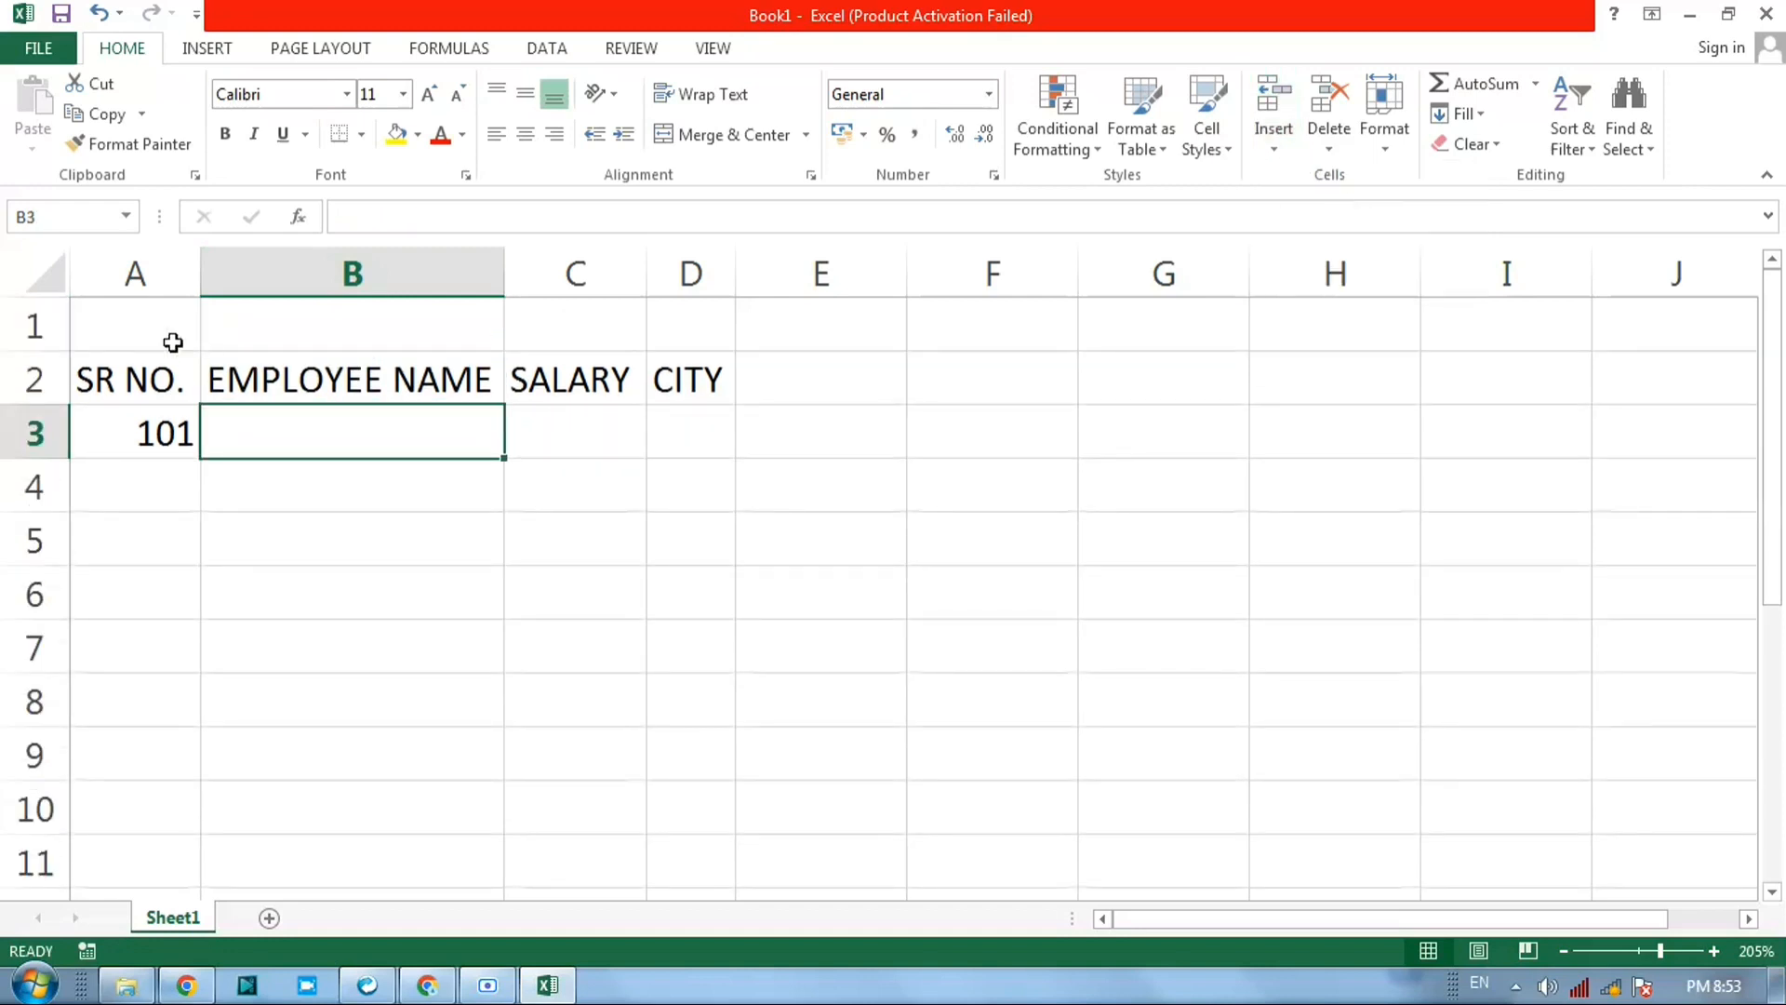
pyautogui.click(167, 337)
pyautogui.click(371, 320)
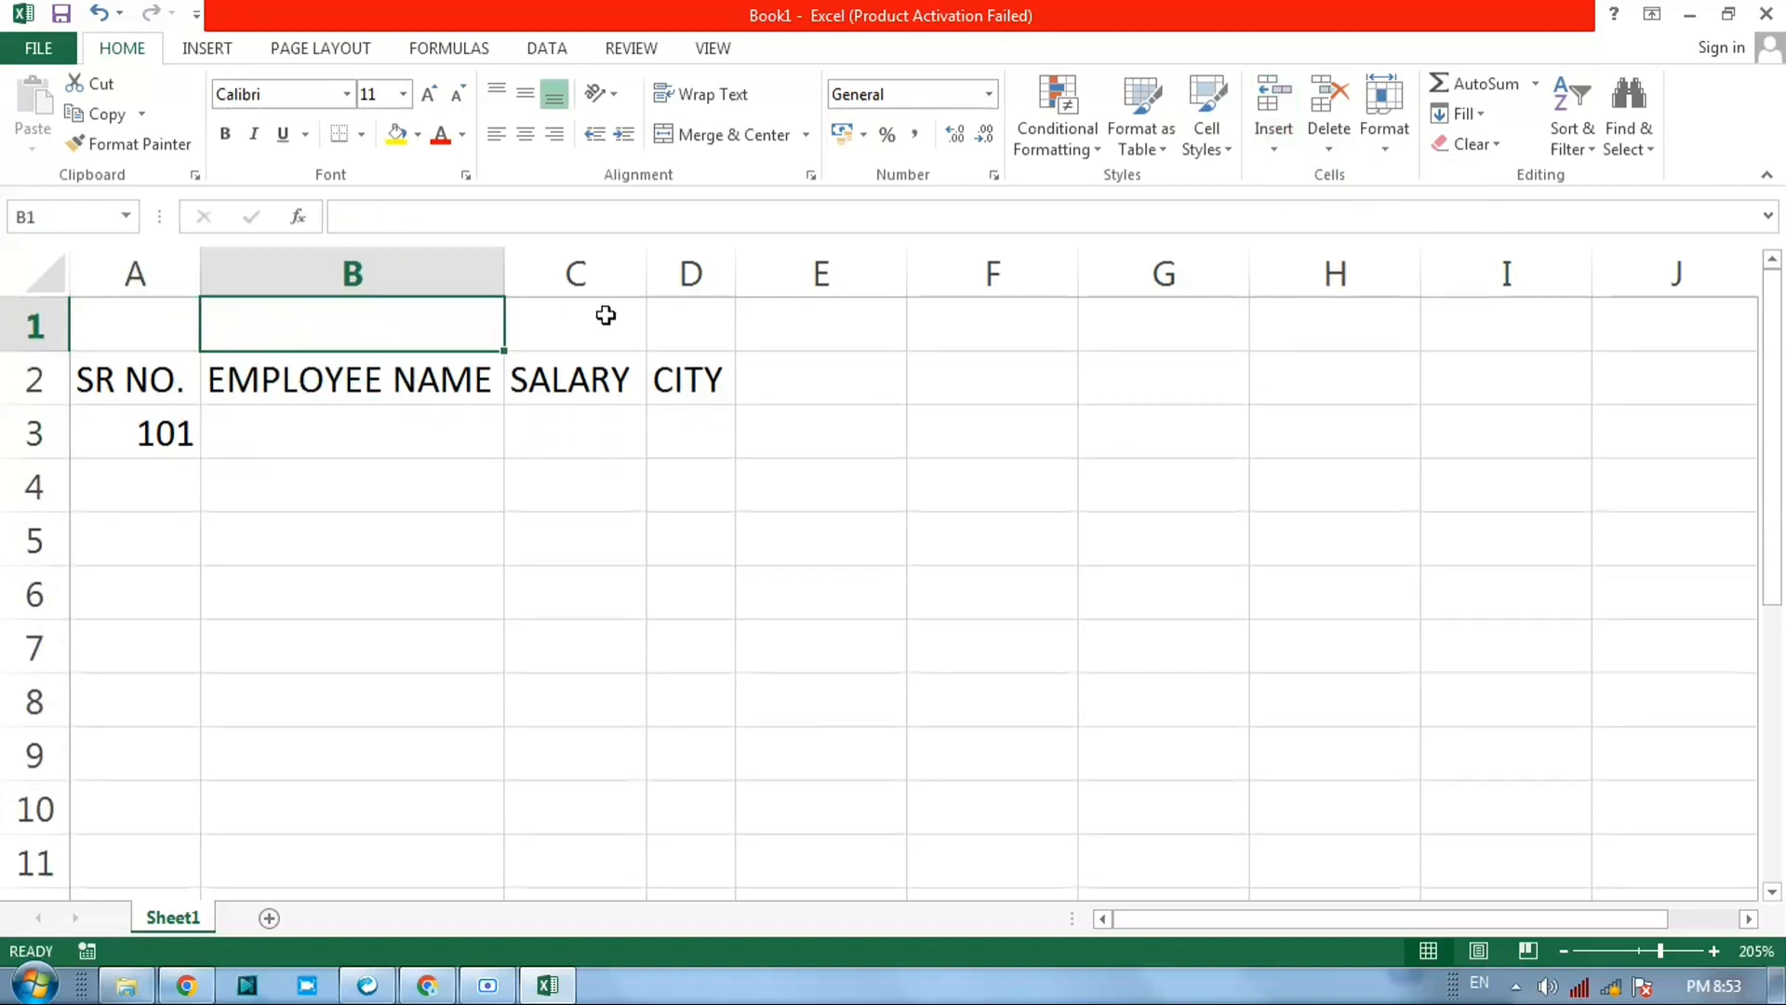
pyautogui.click(164, 328)
pyautogui.write('EMPLOYEE')
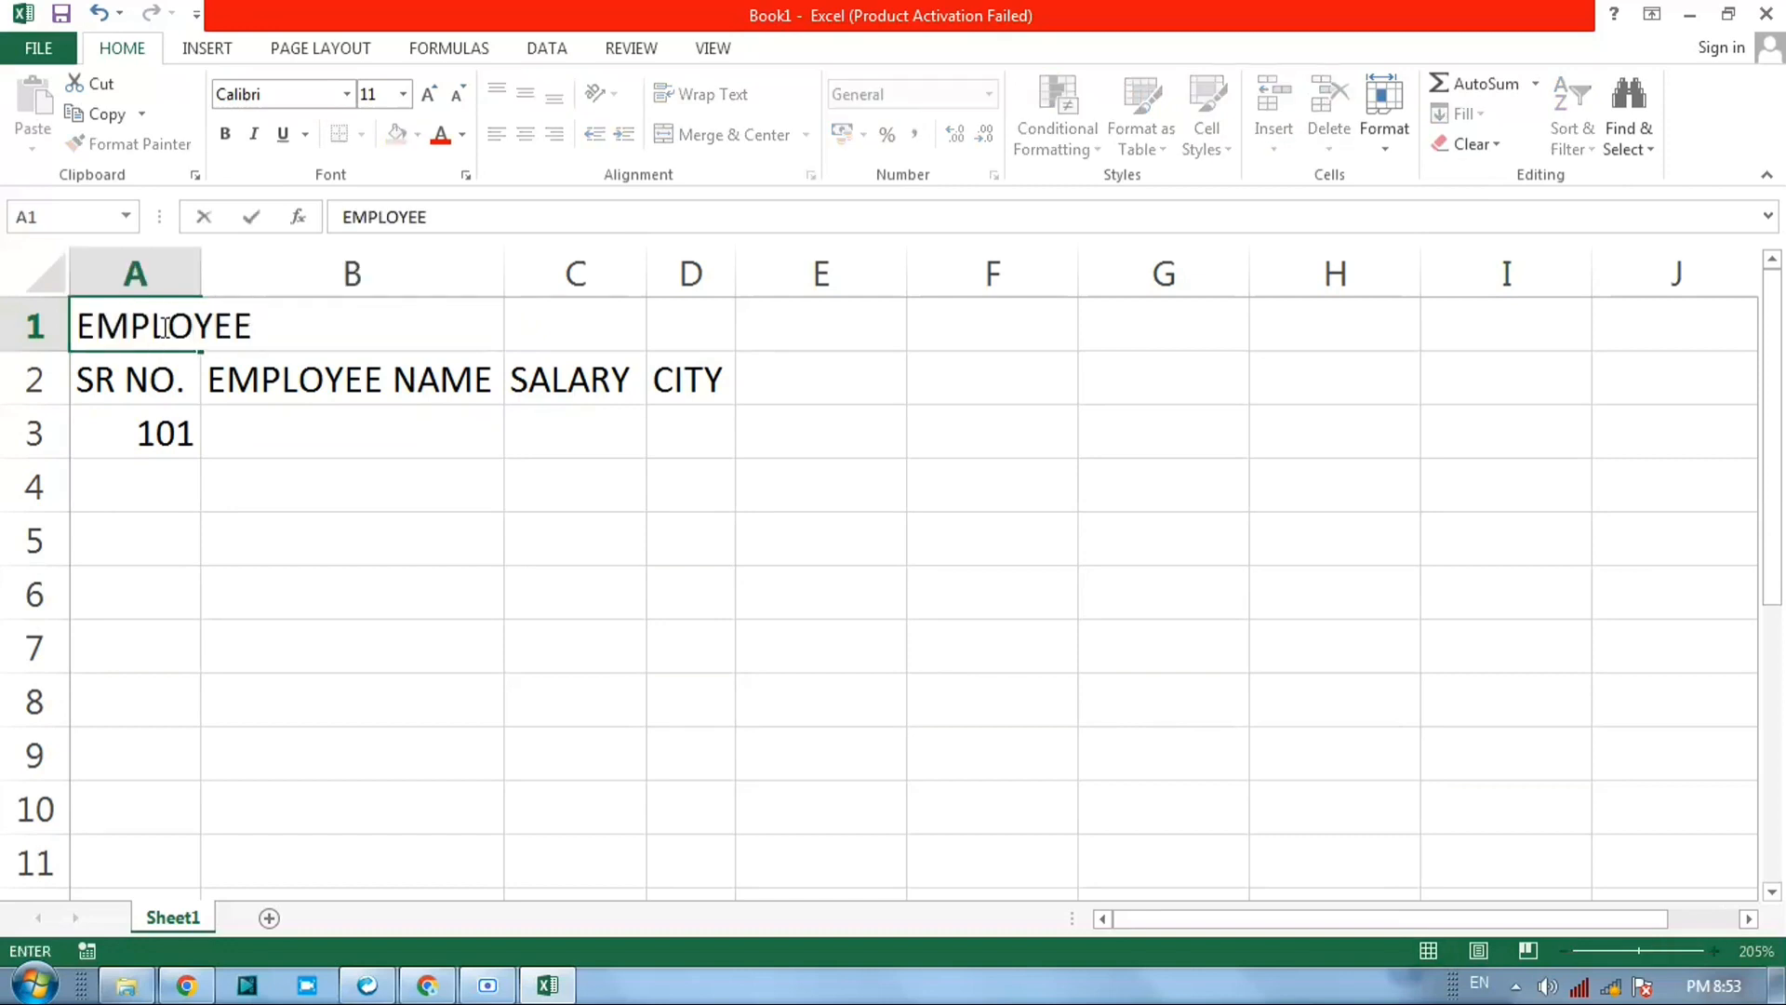
pyautogui.write(' RECORD')
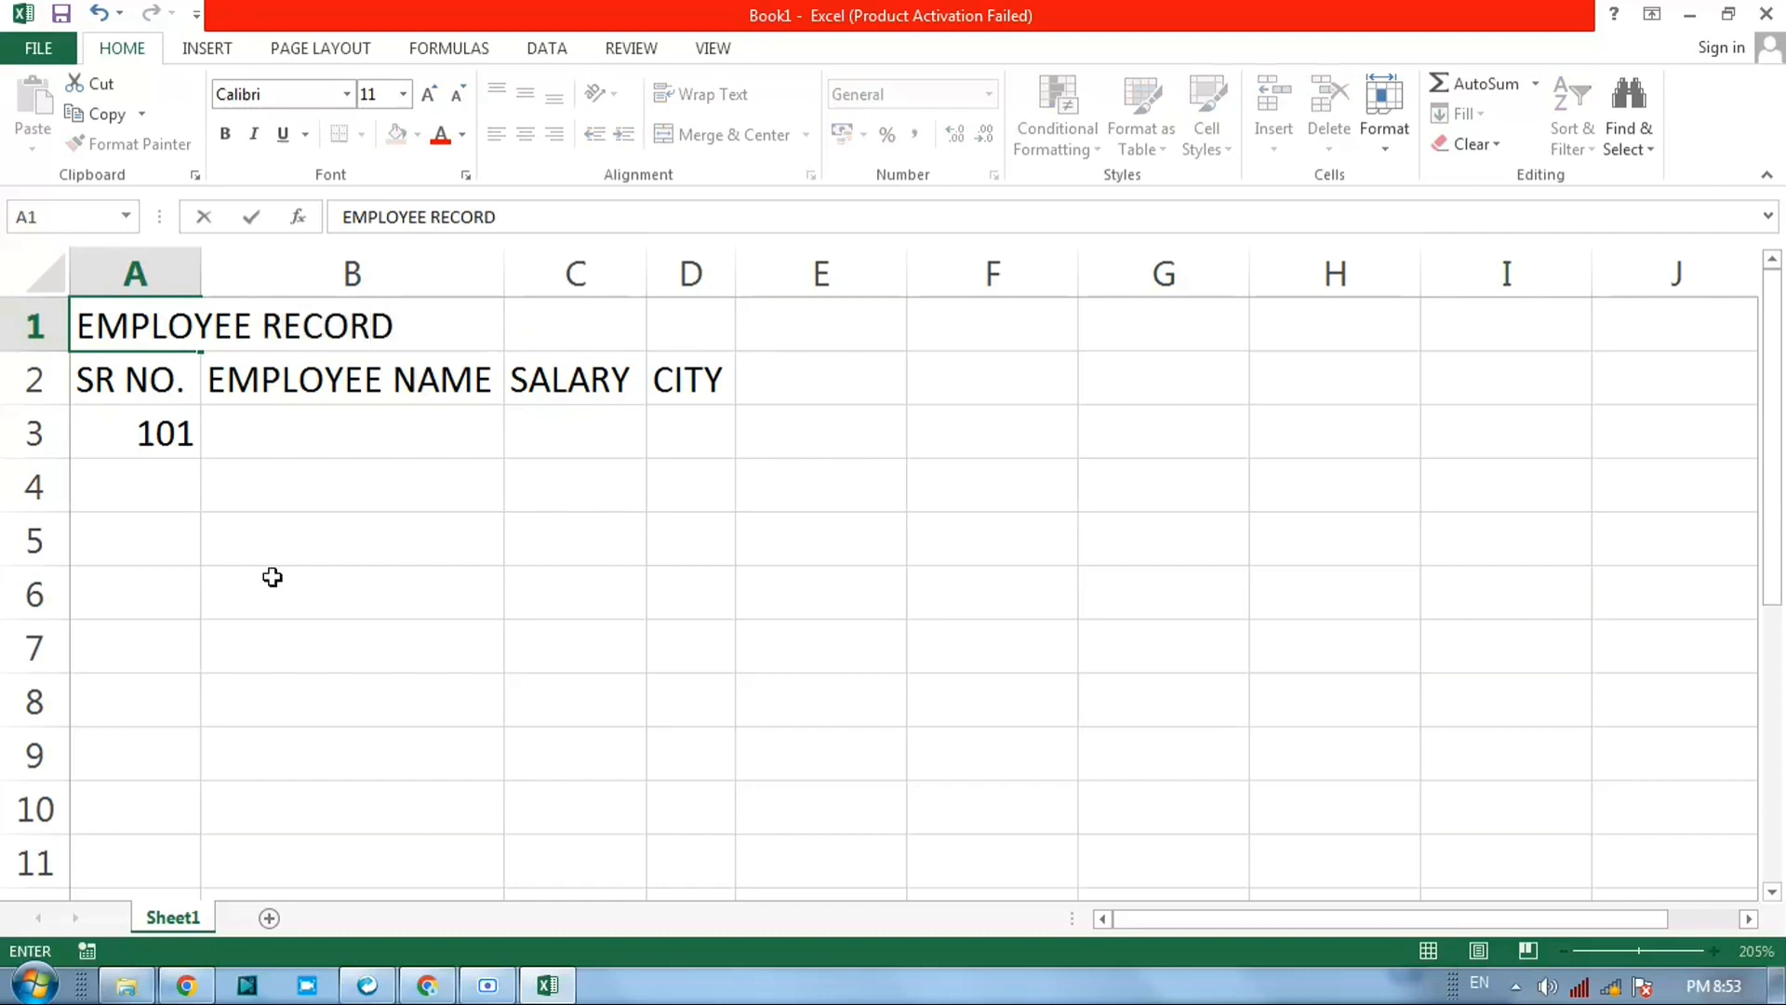
pyautogui.click(302, 651)
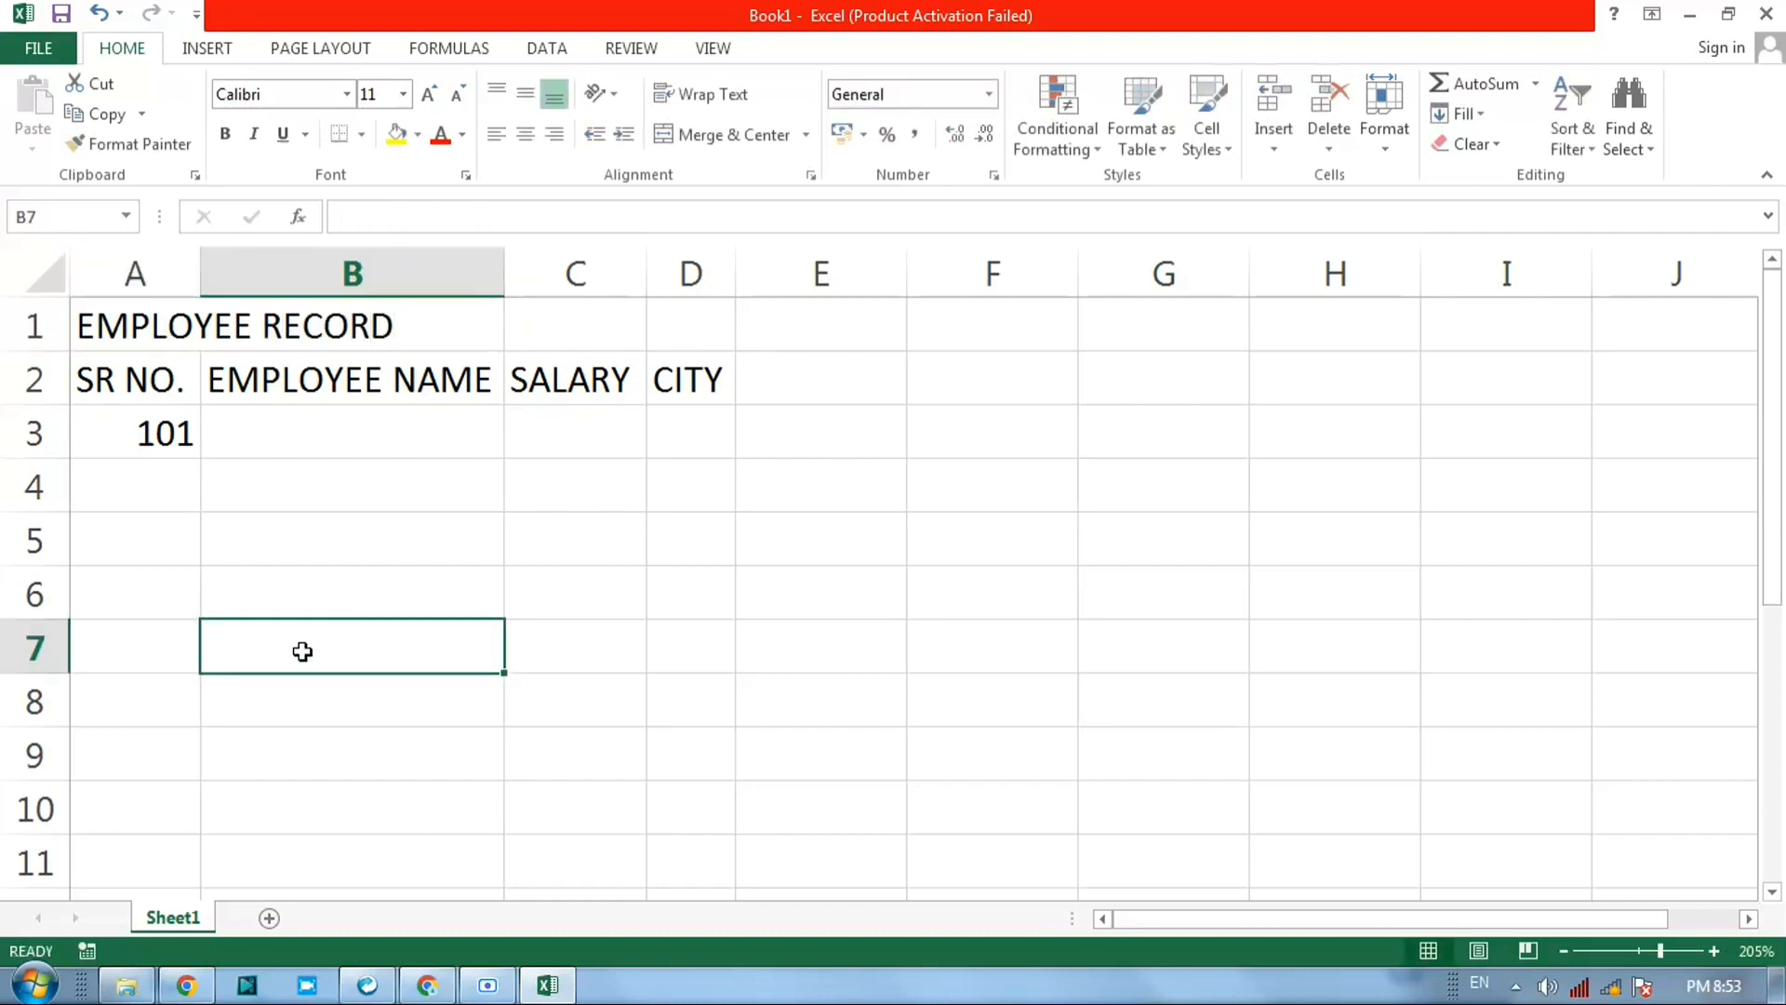
# Step: Try Merge & Center on the title with only cell A1 selected, and undo it
pyautogui.click(166, 333)
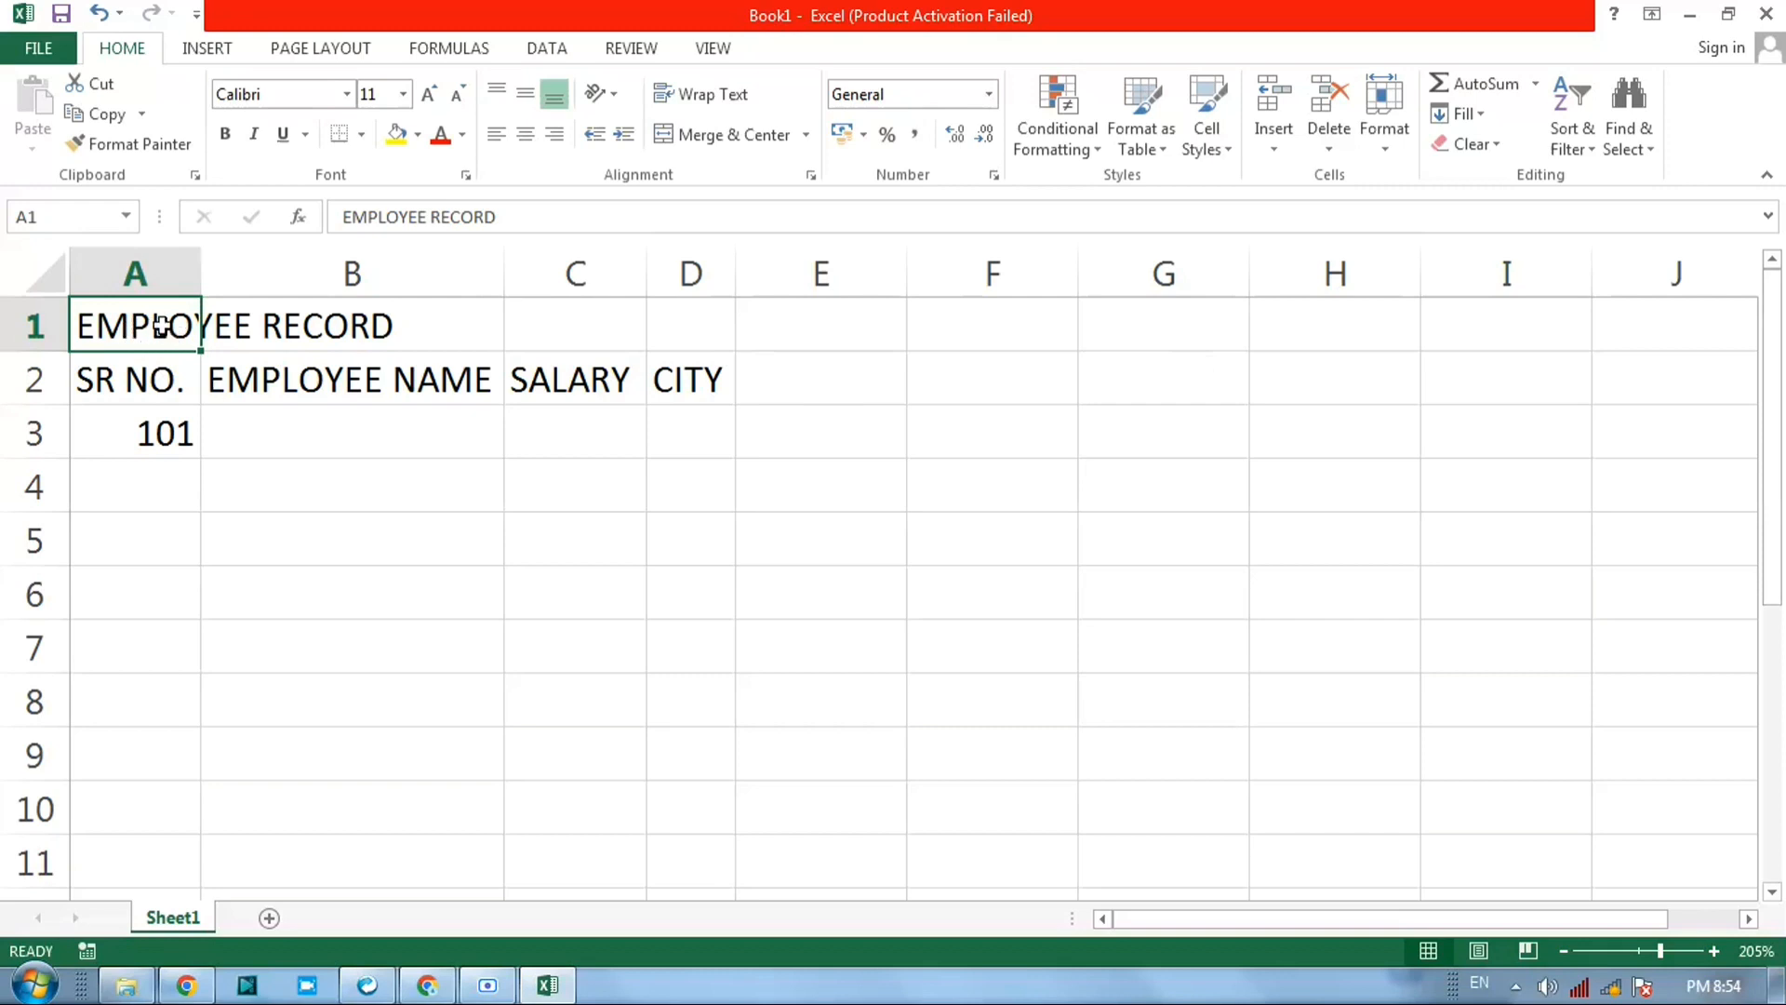
pyautogui.press('Right')
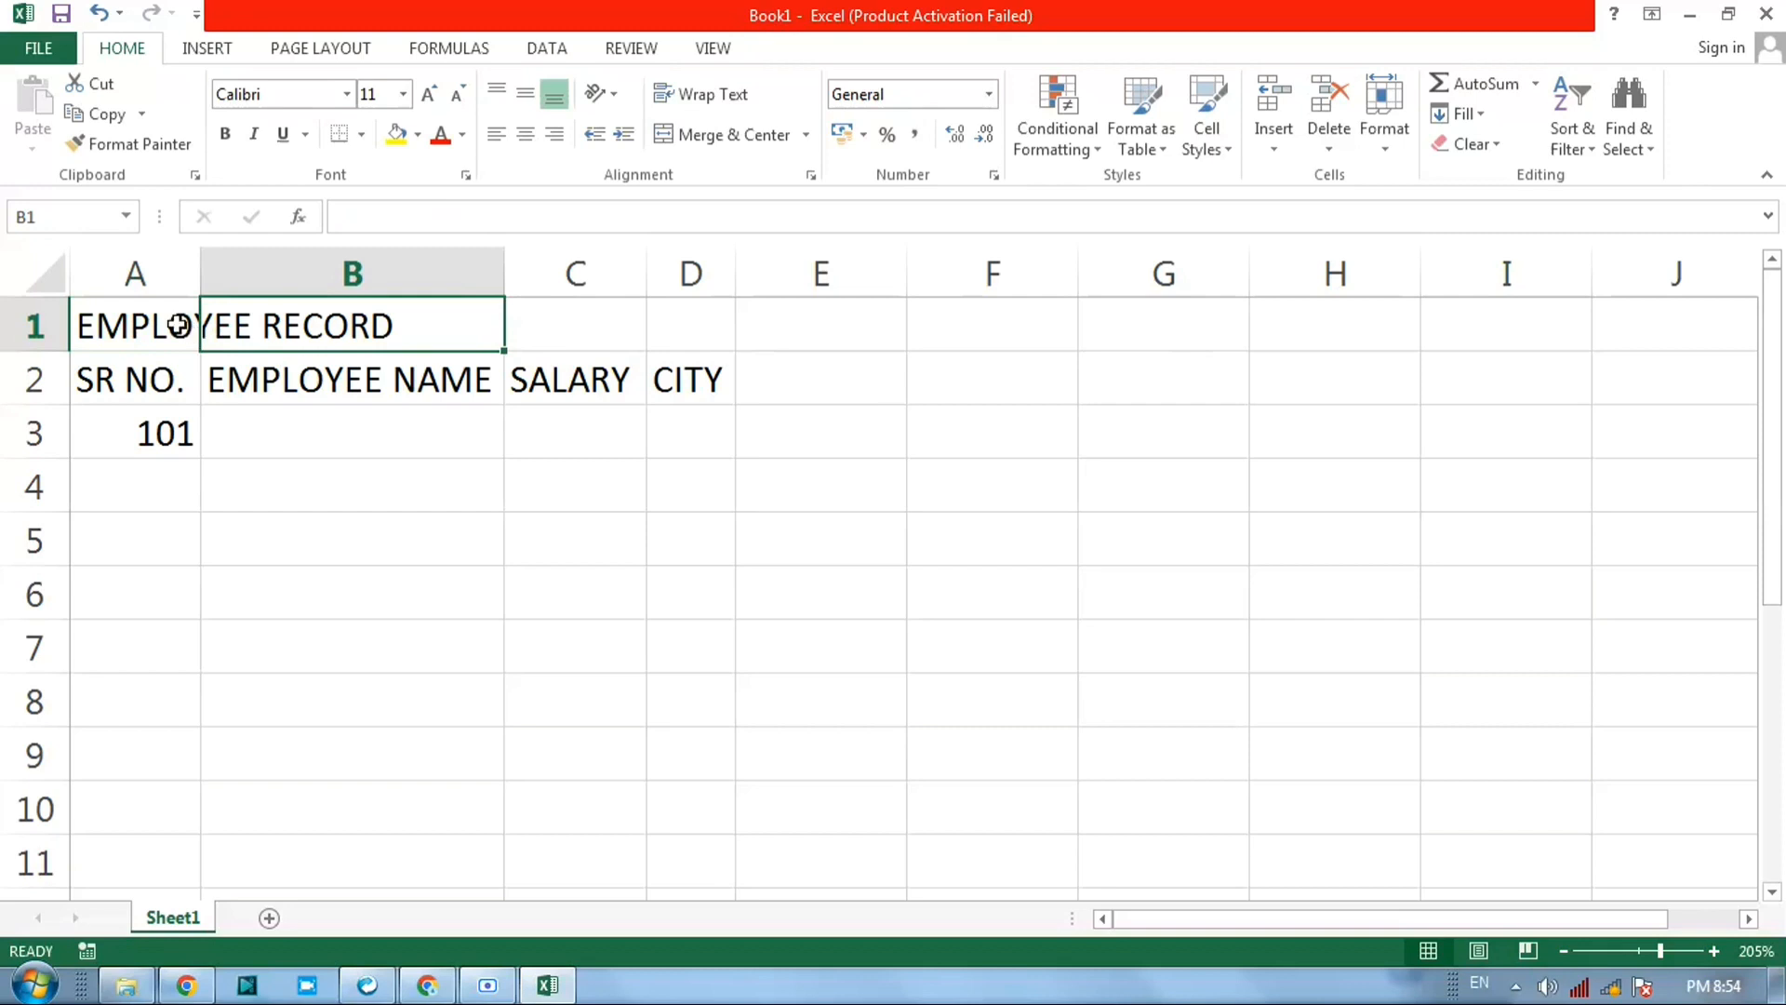
pyautogui.moveTo(178, 326); pyautogui.dragTo(735, 317)
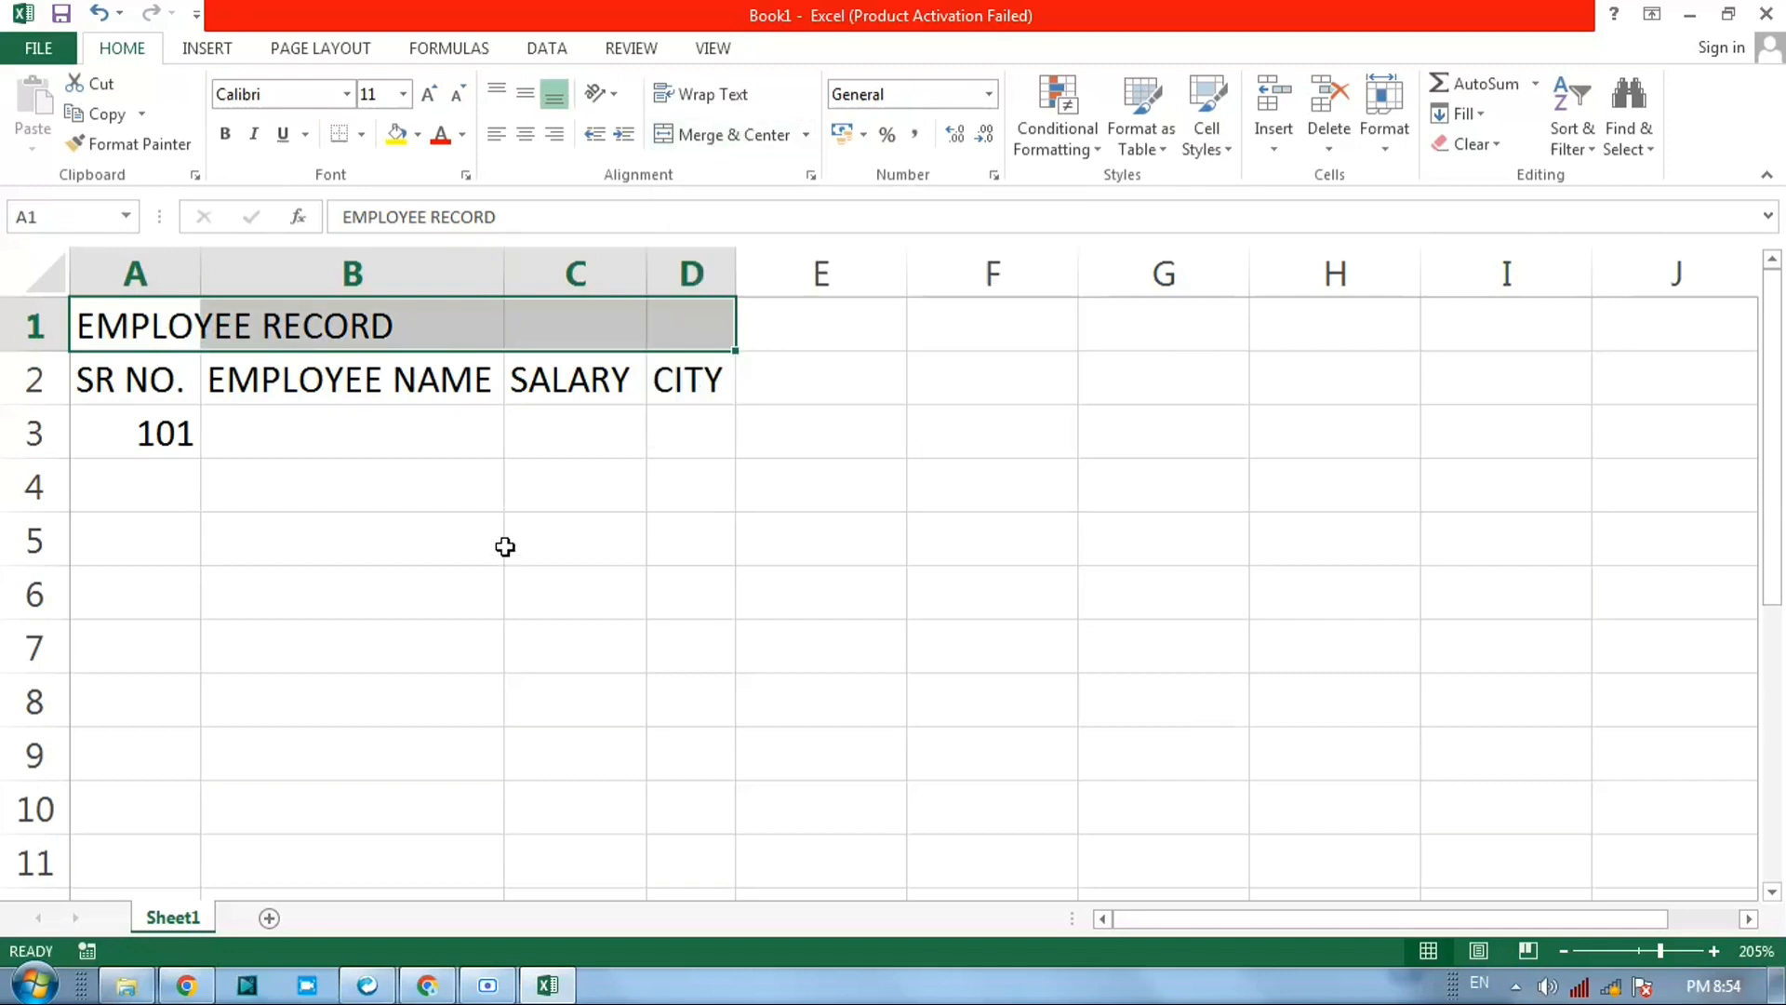
pyautogui.click(350, 436)
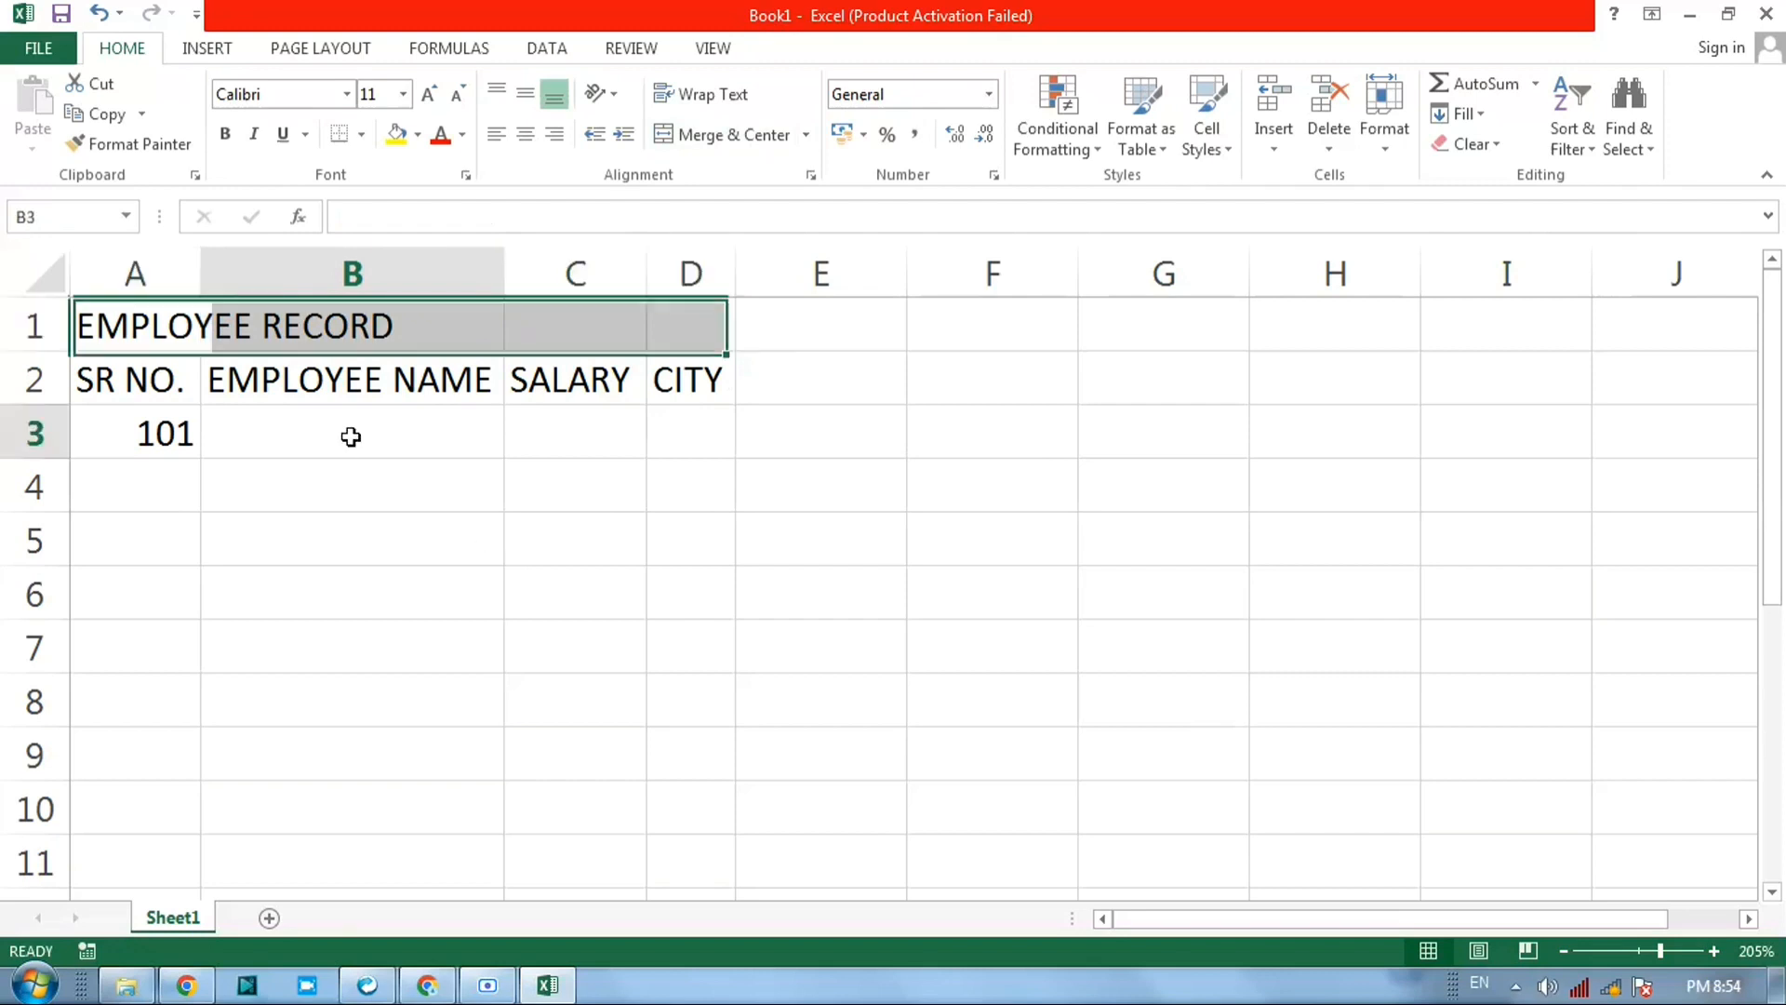
pyautogui.click(180, 335)
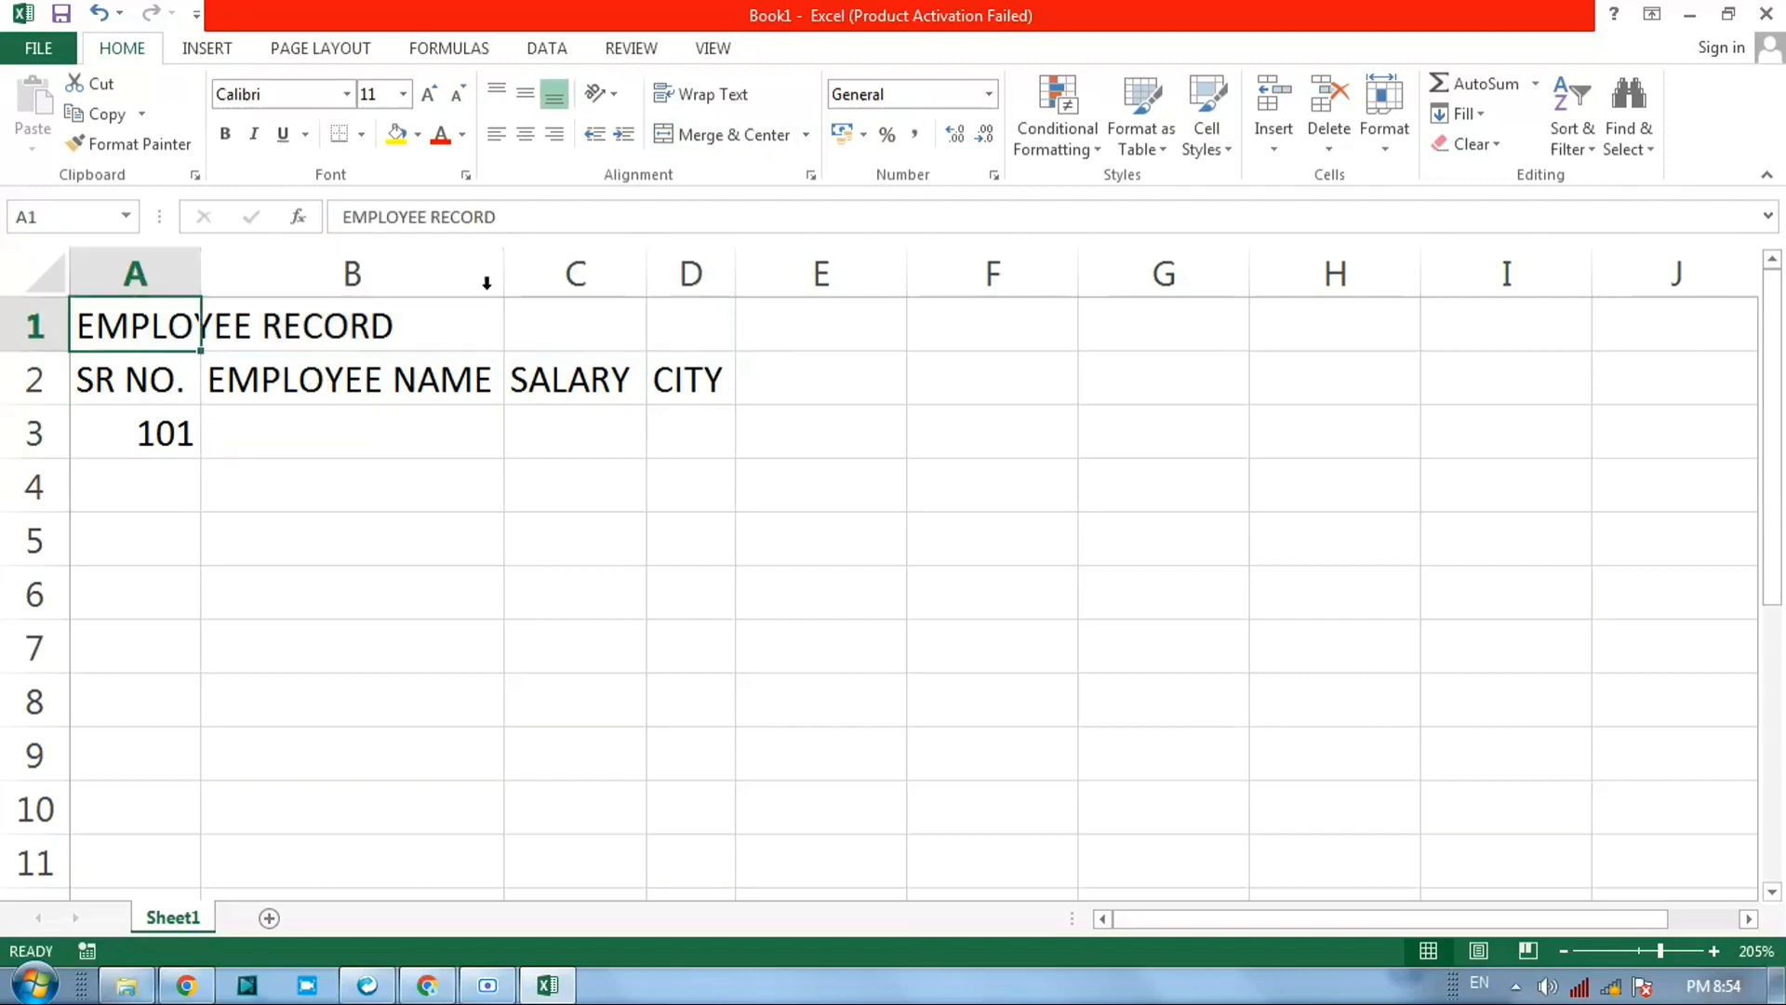
pyautogui.click(807, 137)
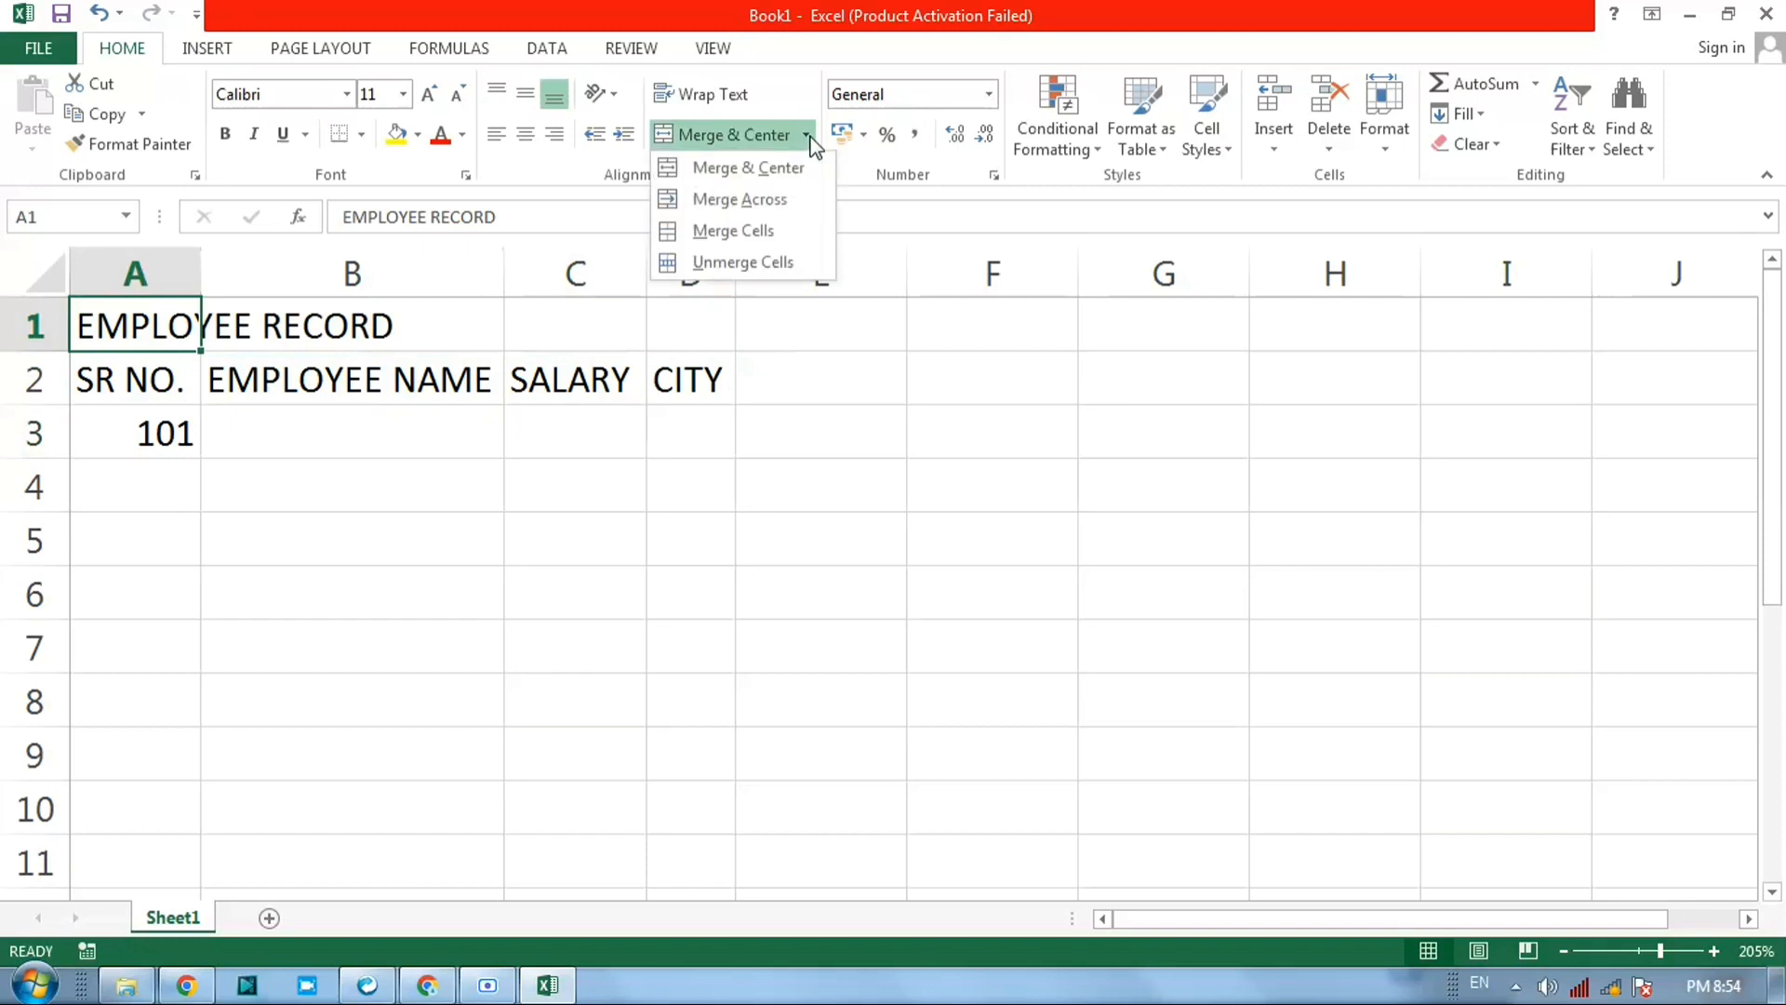
pyautogui.click(748, 167)
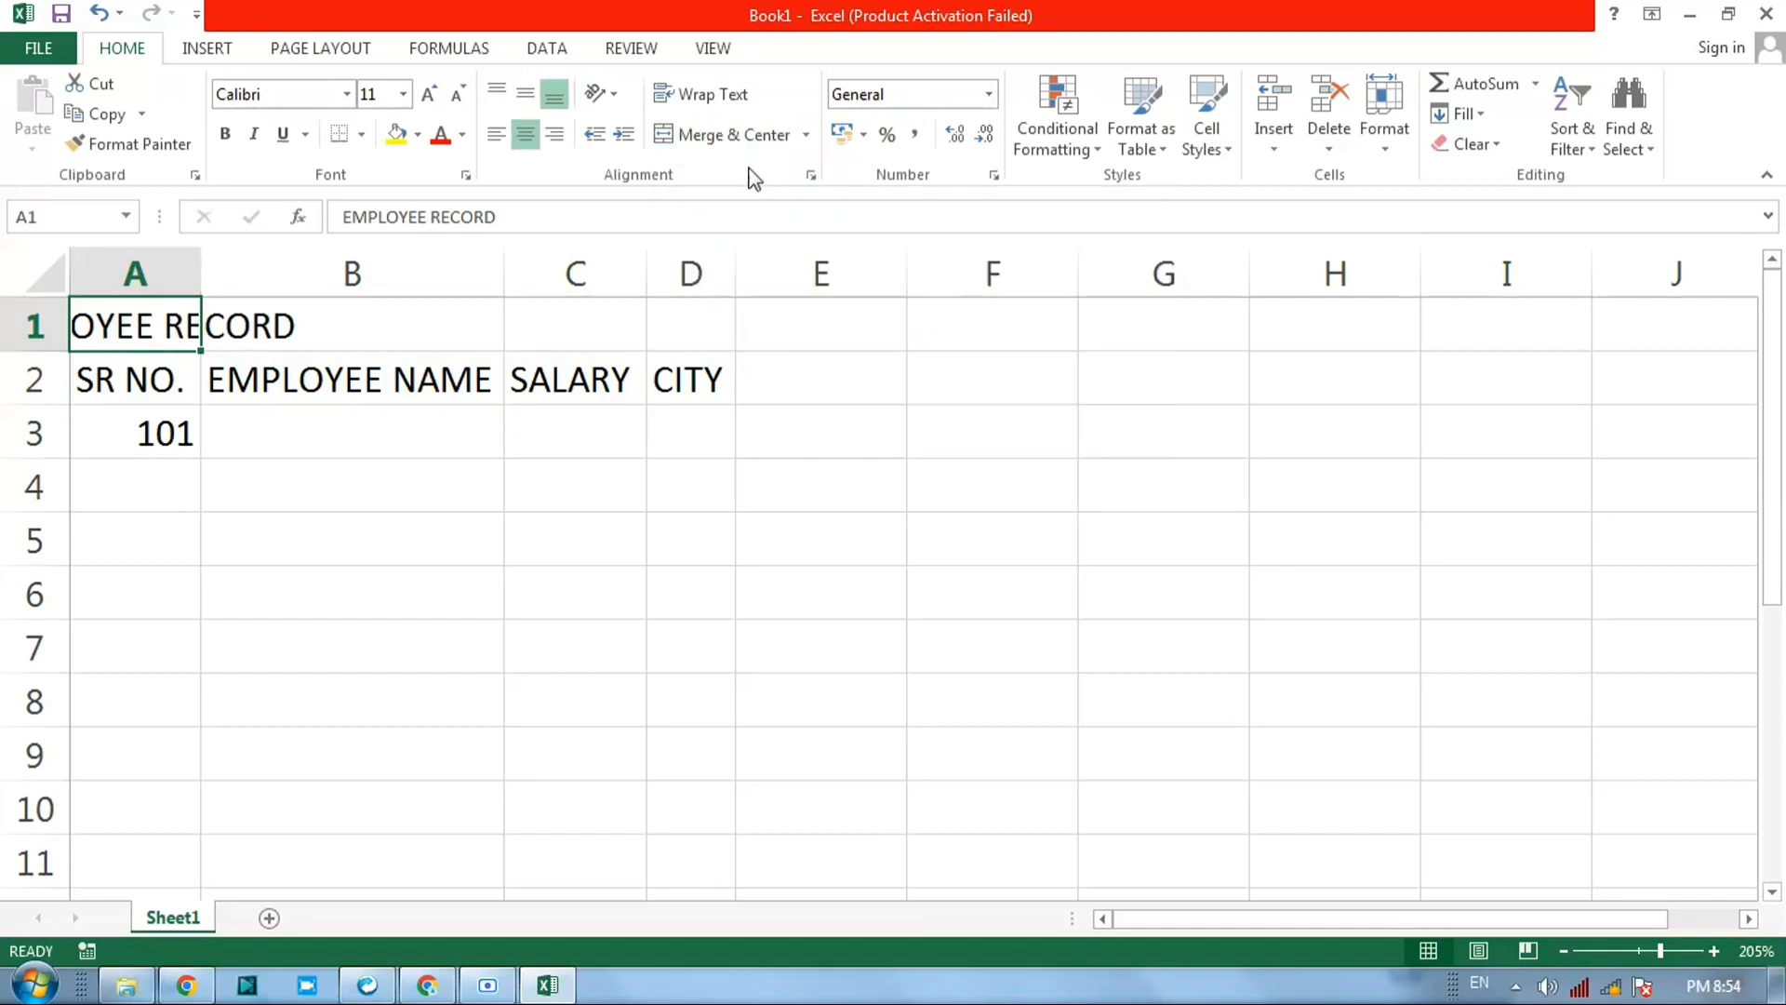
pyautogui.hotkey('ctrl', 'z')
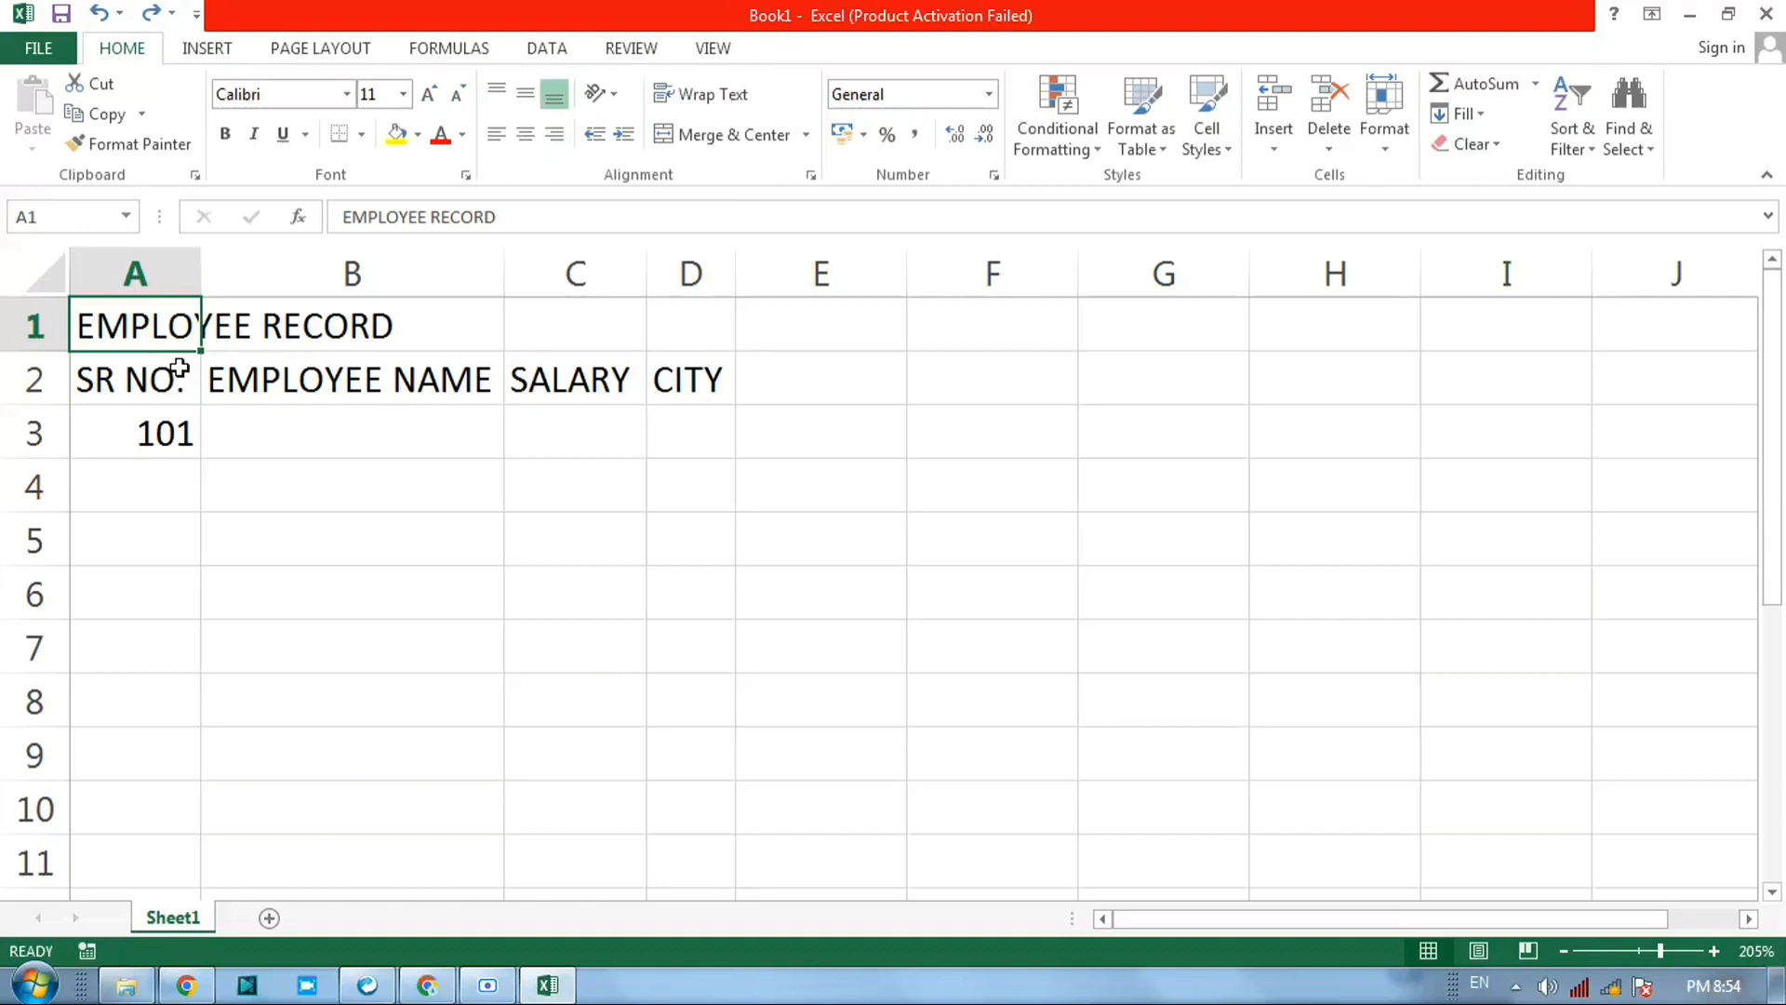
# Step: Merge and center the EMPLOYEE RECORD title across cells A1:D1
pyautogui.moveTo(156, 323); pyautogui.dragTo(674, 311)
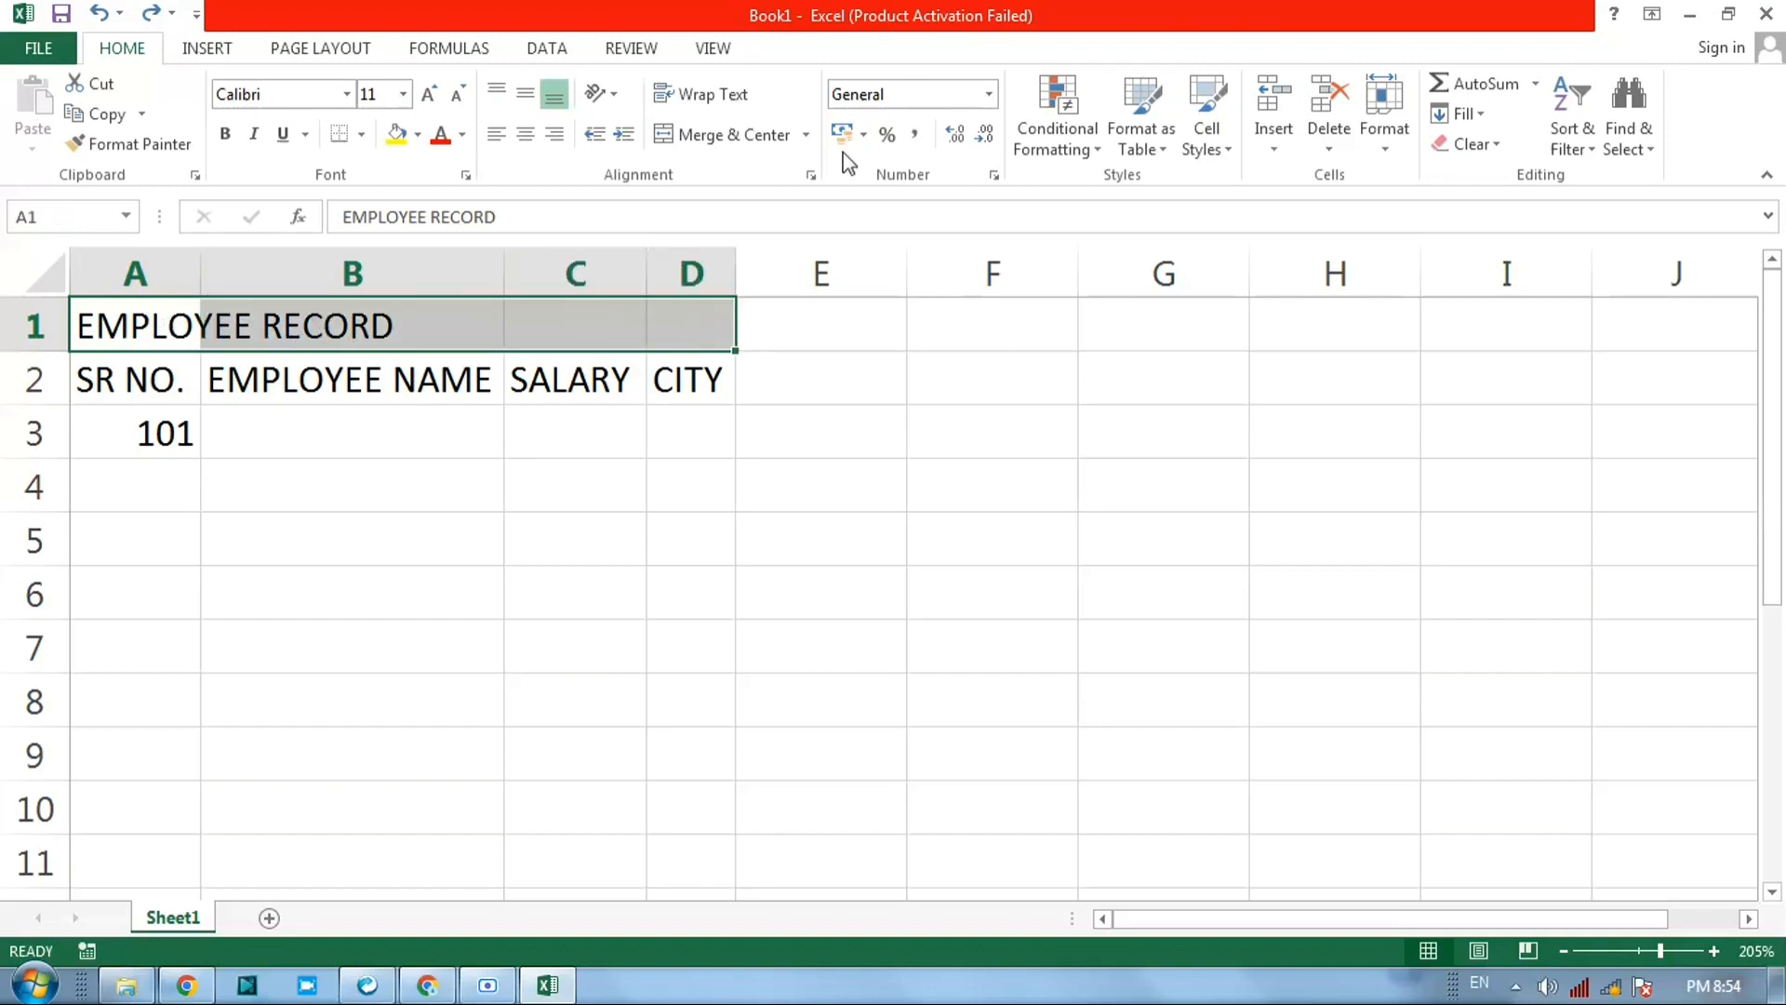
pyautogui.click(809, 137)
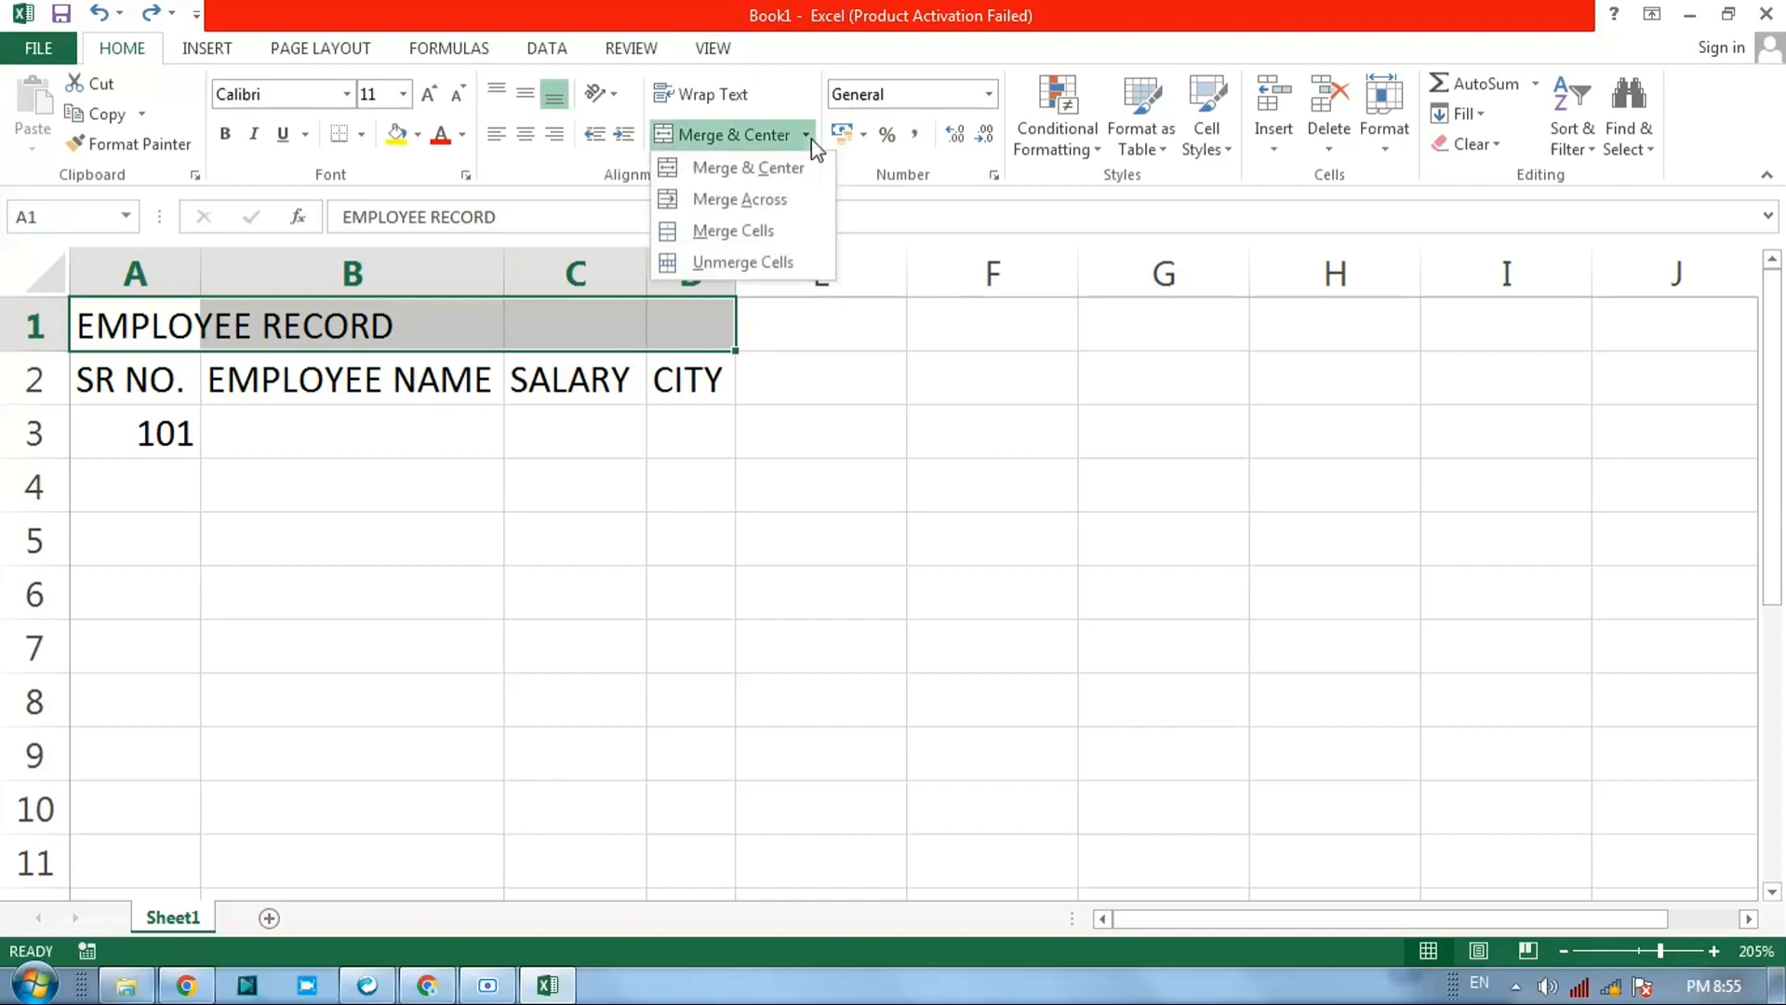
pyautogui.click(765, 170)
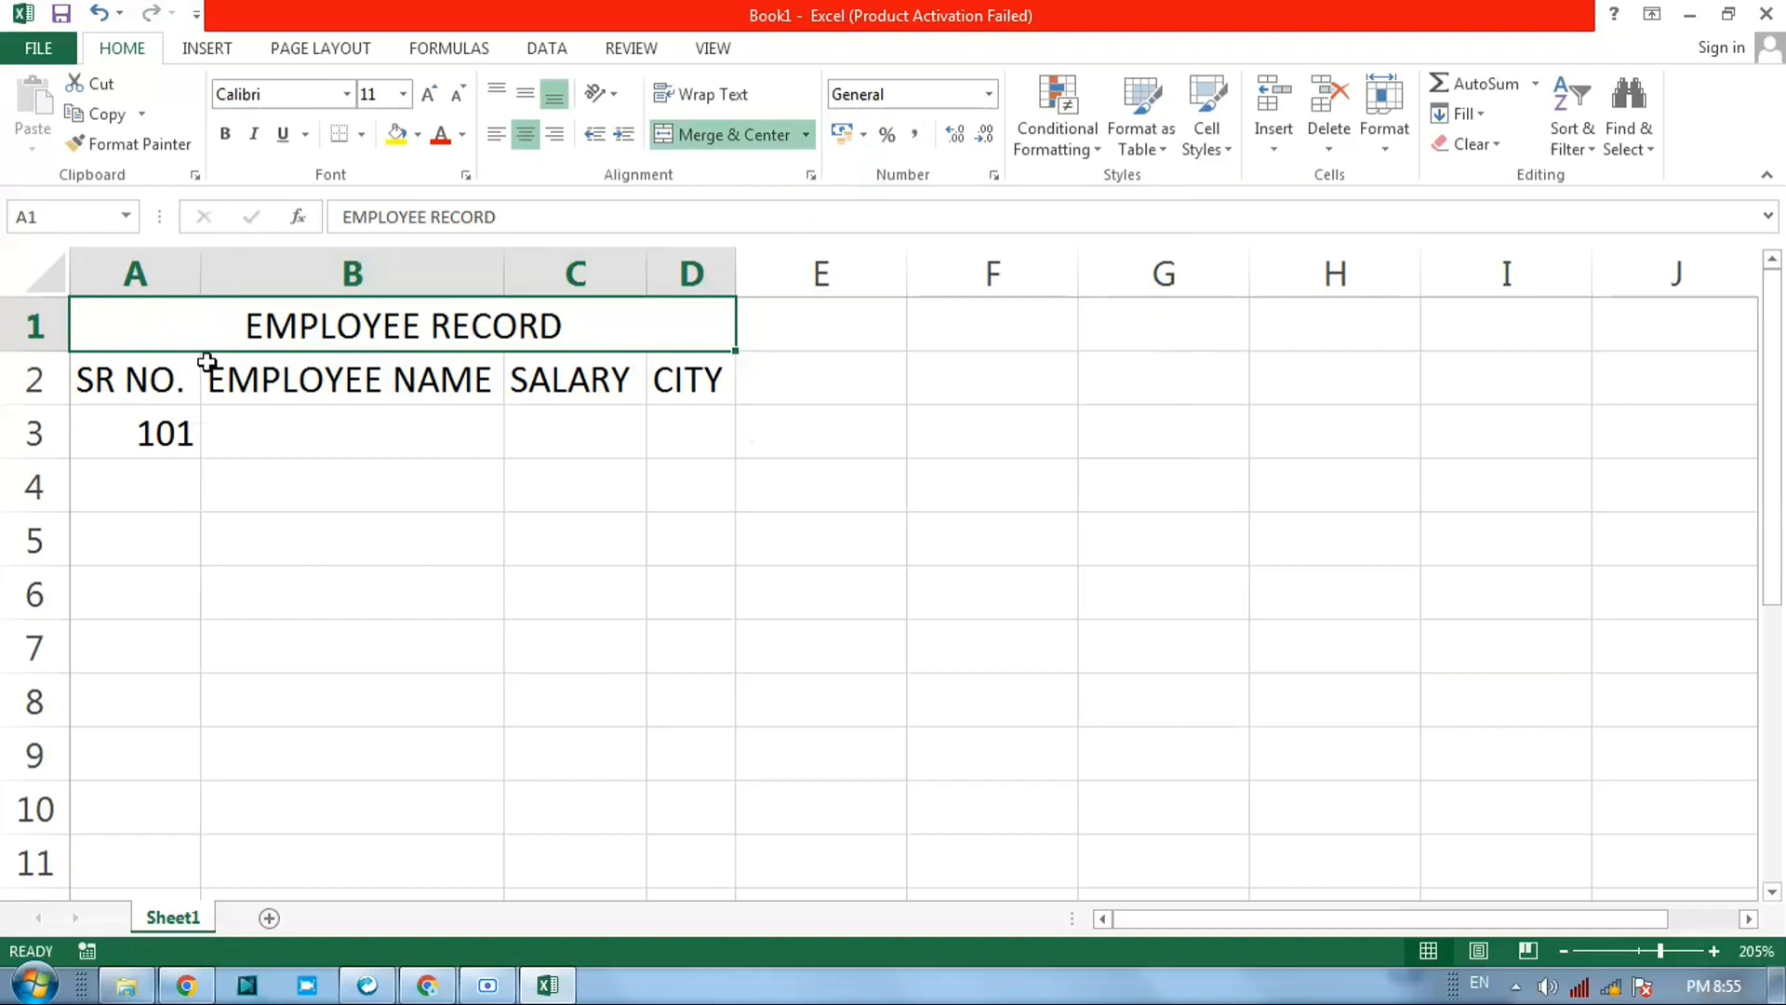
pyautogui.click(320, 410)
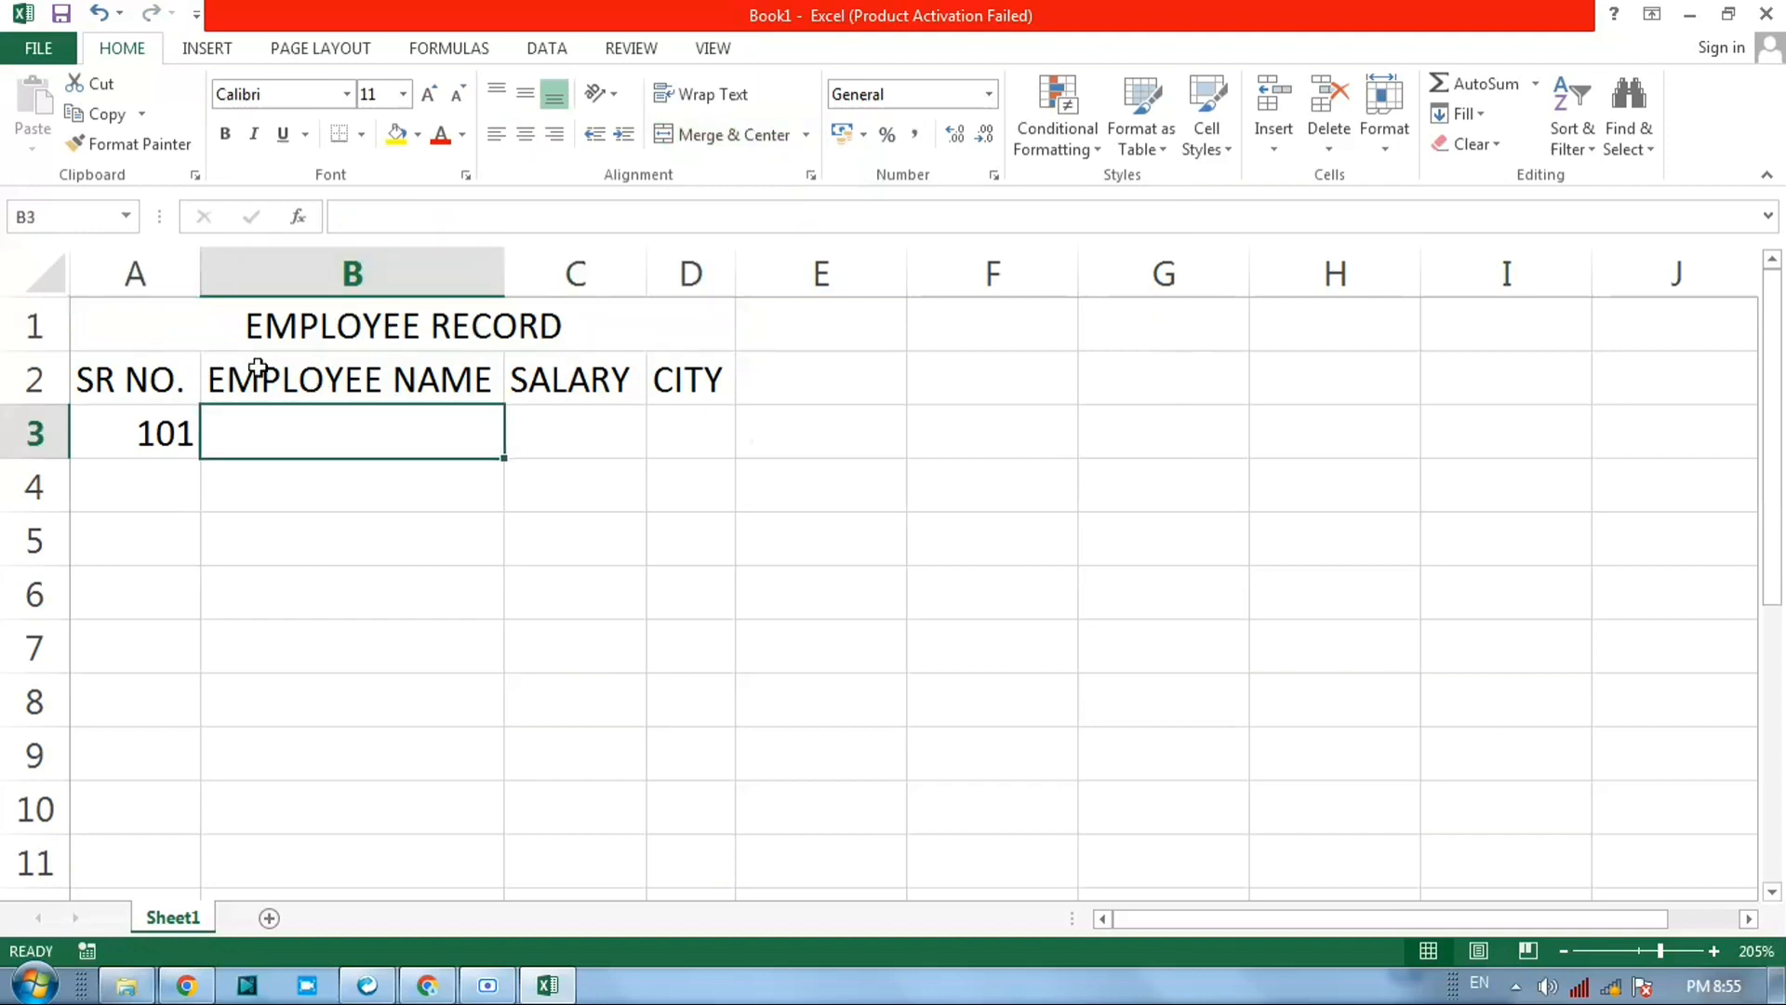
pyautogui.click(165, 326)
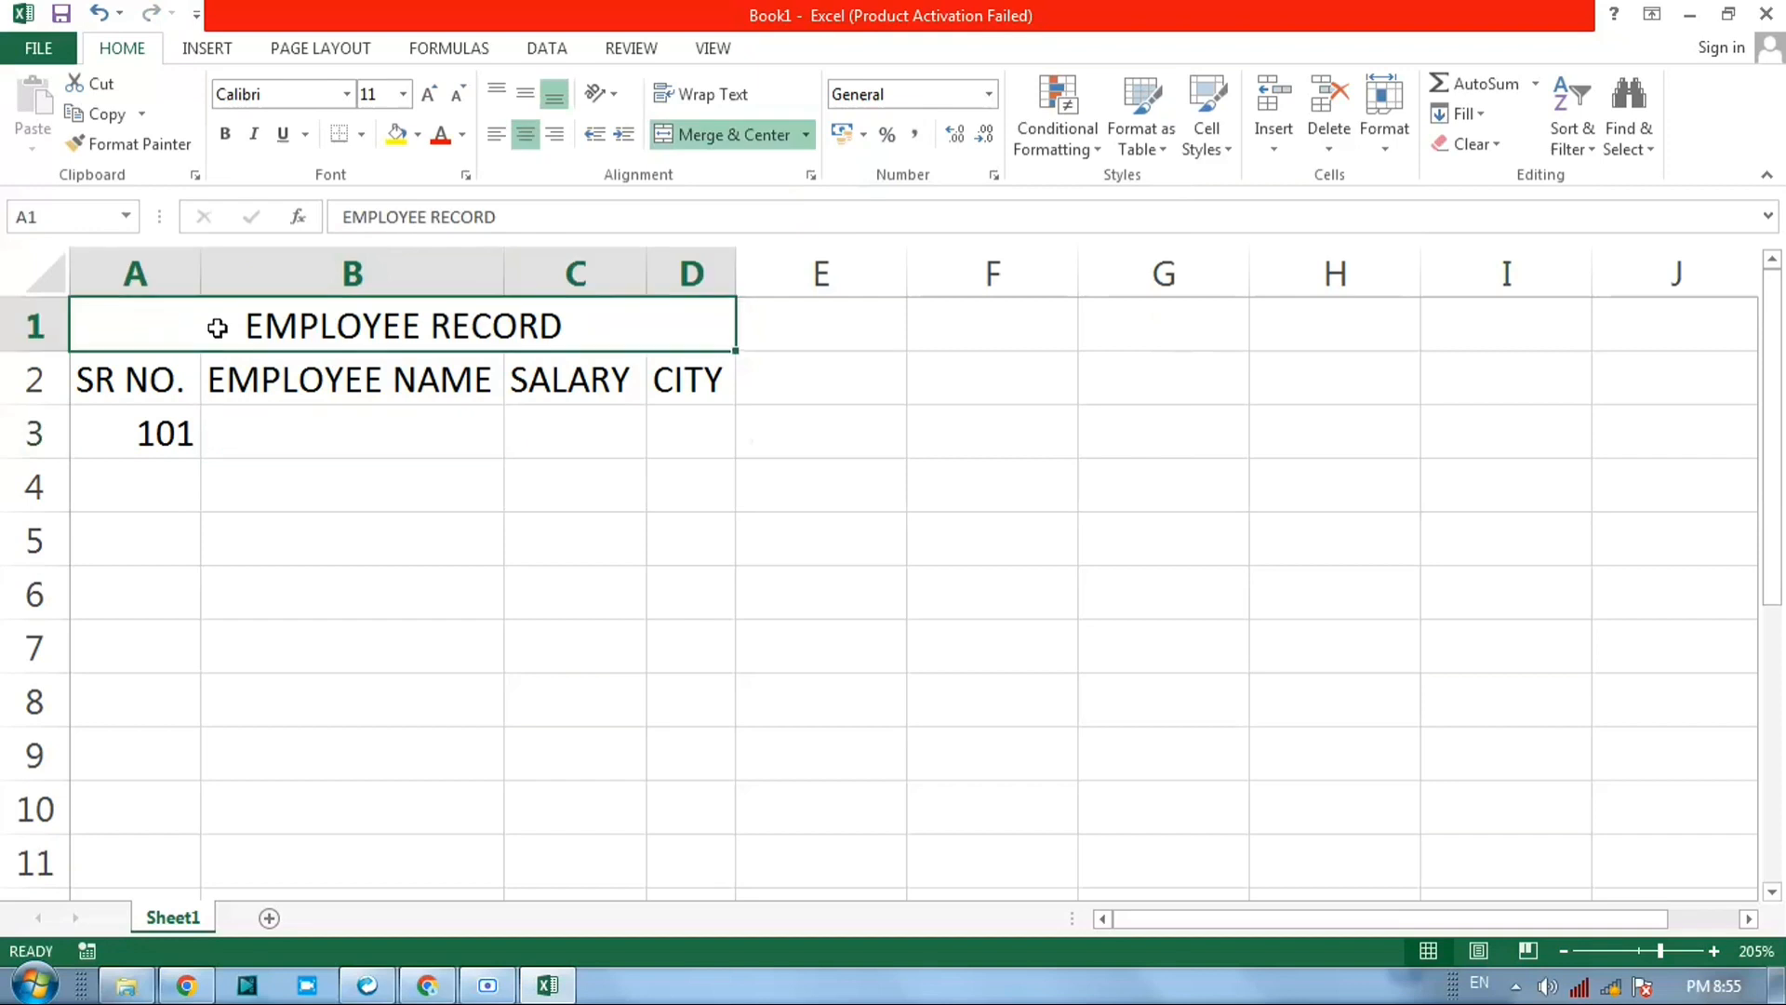
pyautogui.click(290, 402)
pyautogui.click(291, 337)
pyautogui.click(379, 575)
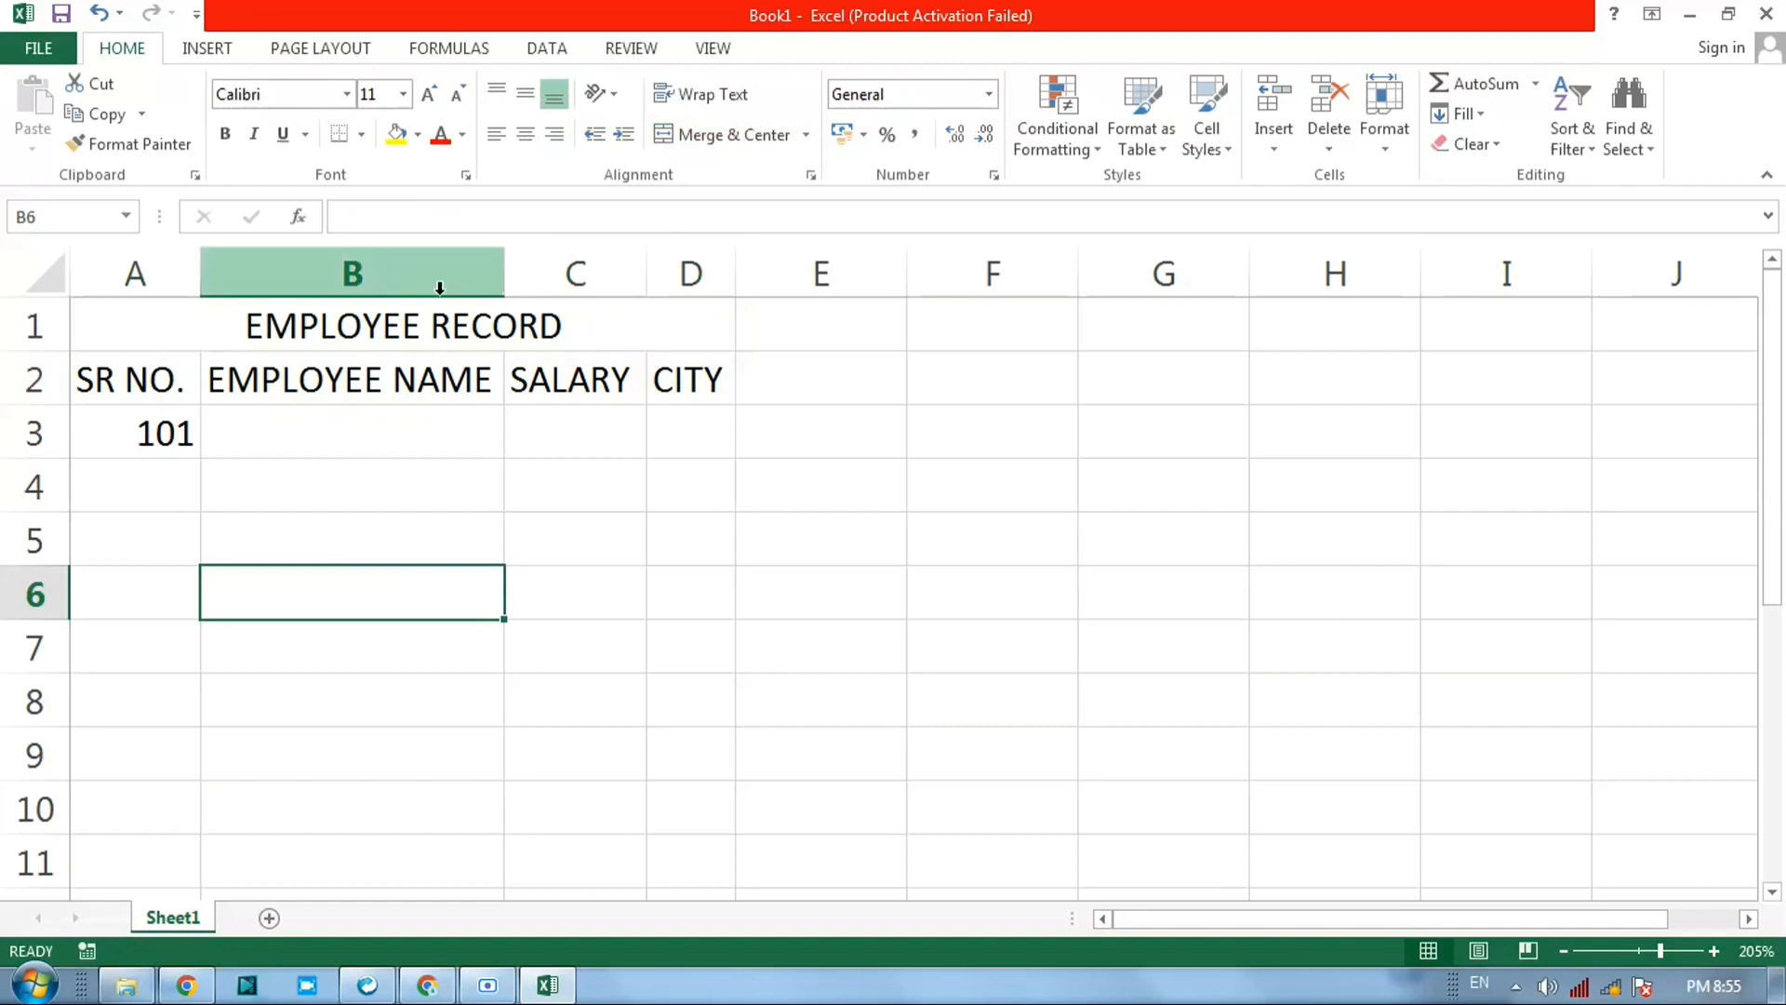
pyautogui.click(806, 135)
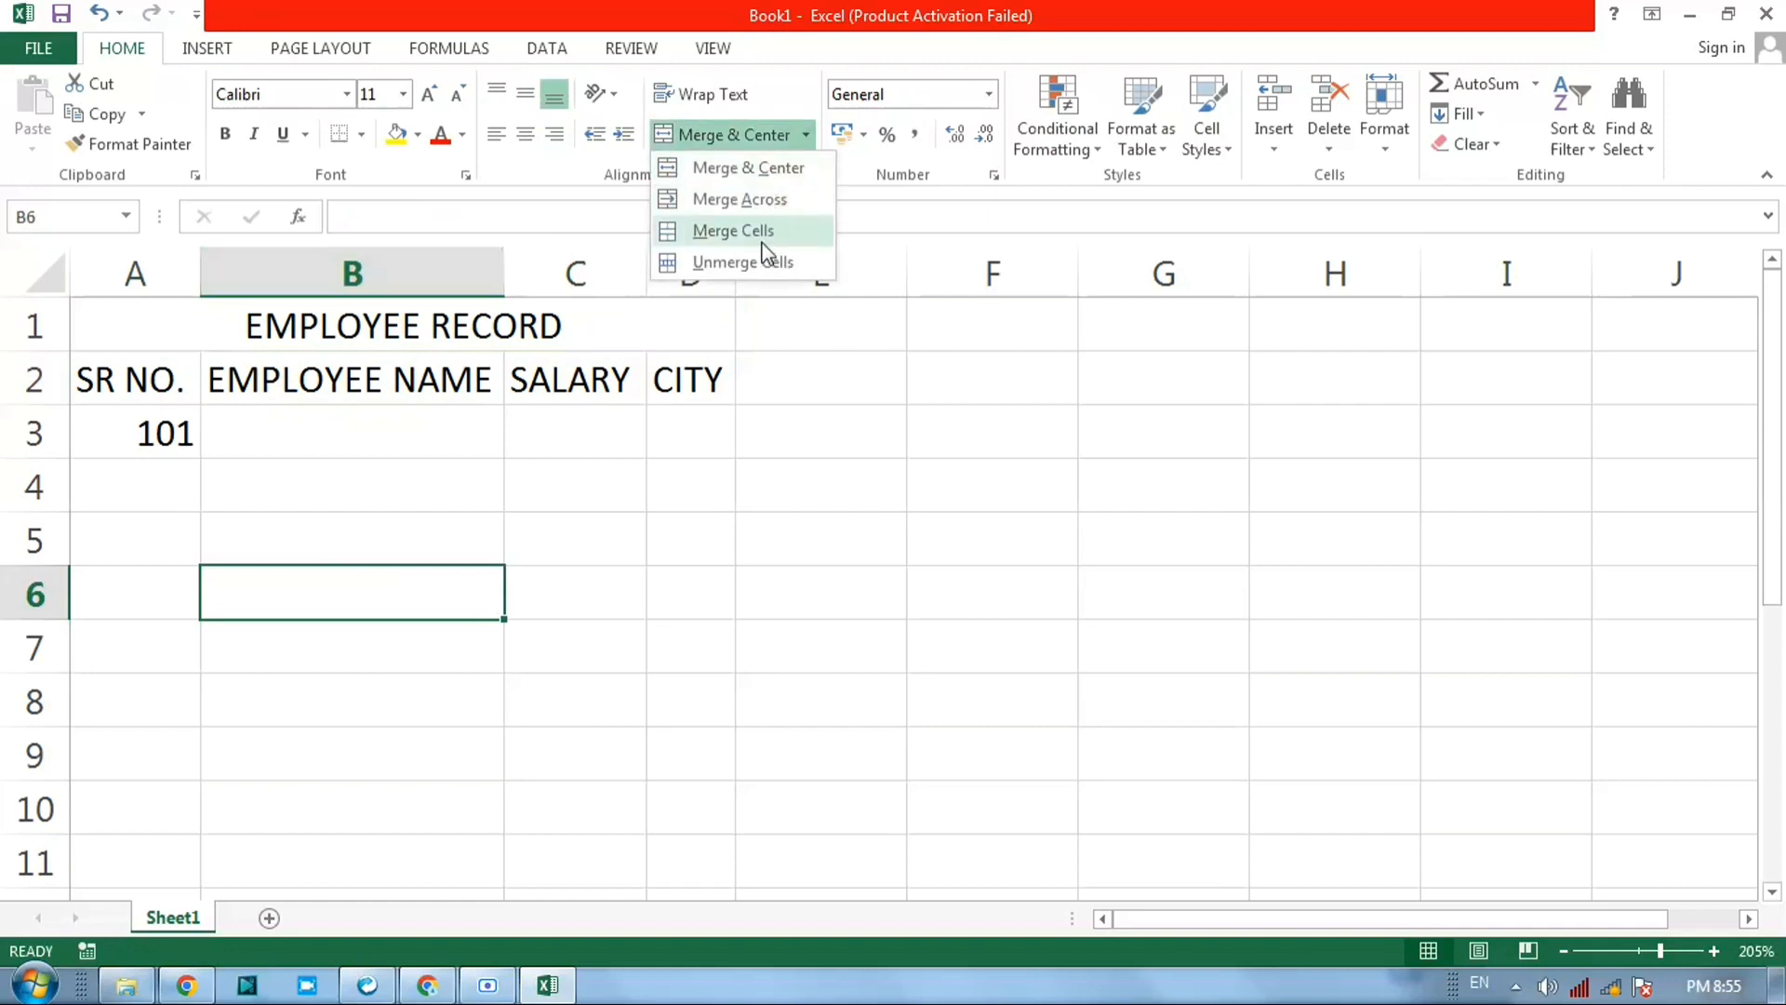
pyautogui.click(539, 686)
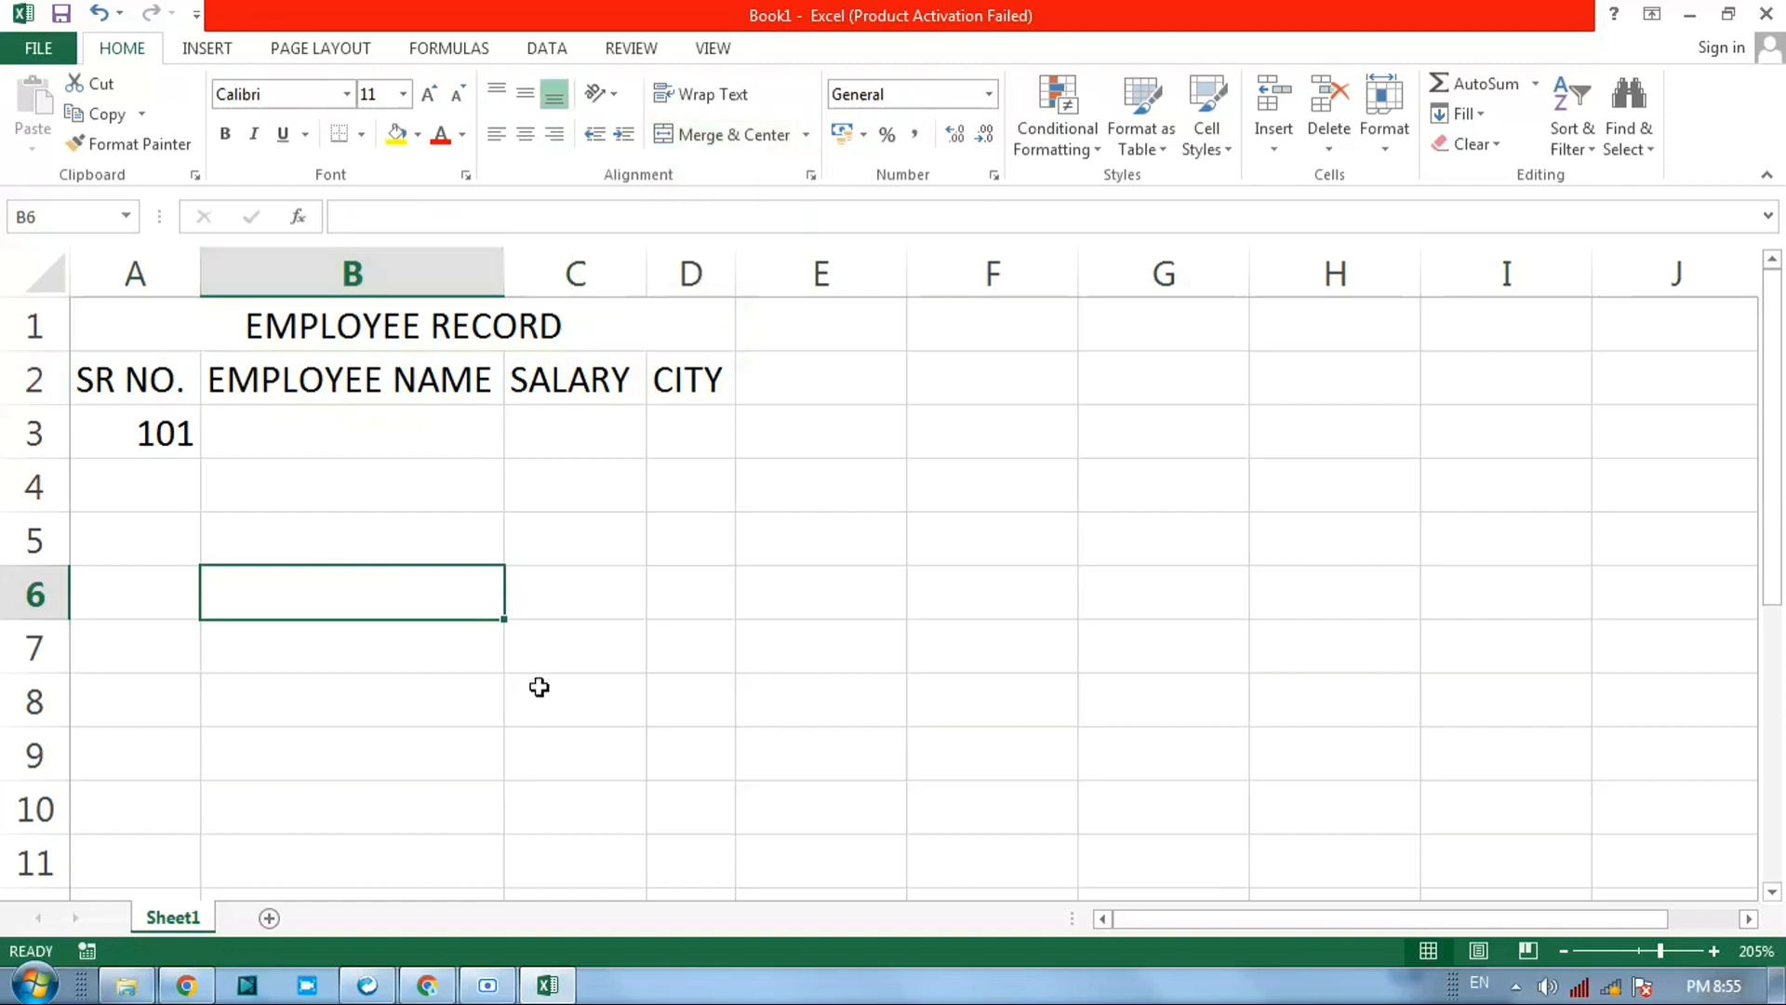
pyautogui.click(319, 532)
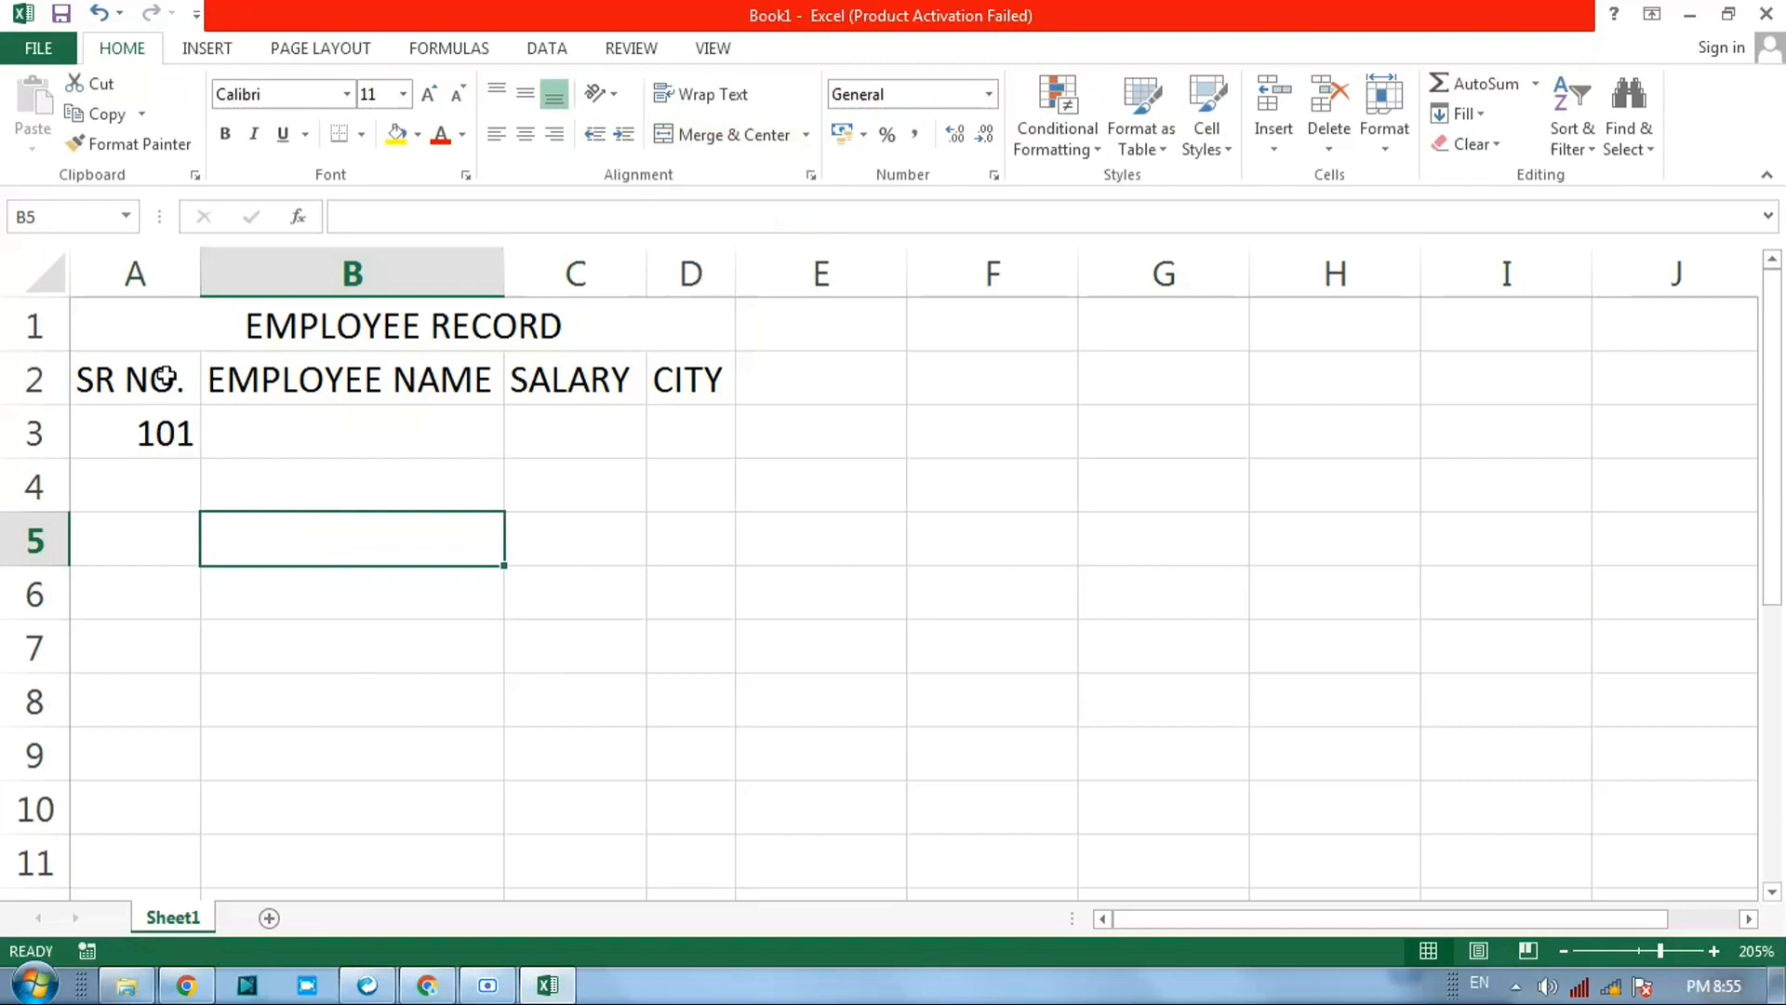
# Step: Apply All Borders to the employee table range A1:D7
pyautogui.moveTo(322, 460); pyautogui.dragTo(443, 644)
pyautogui.click(362, 134)
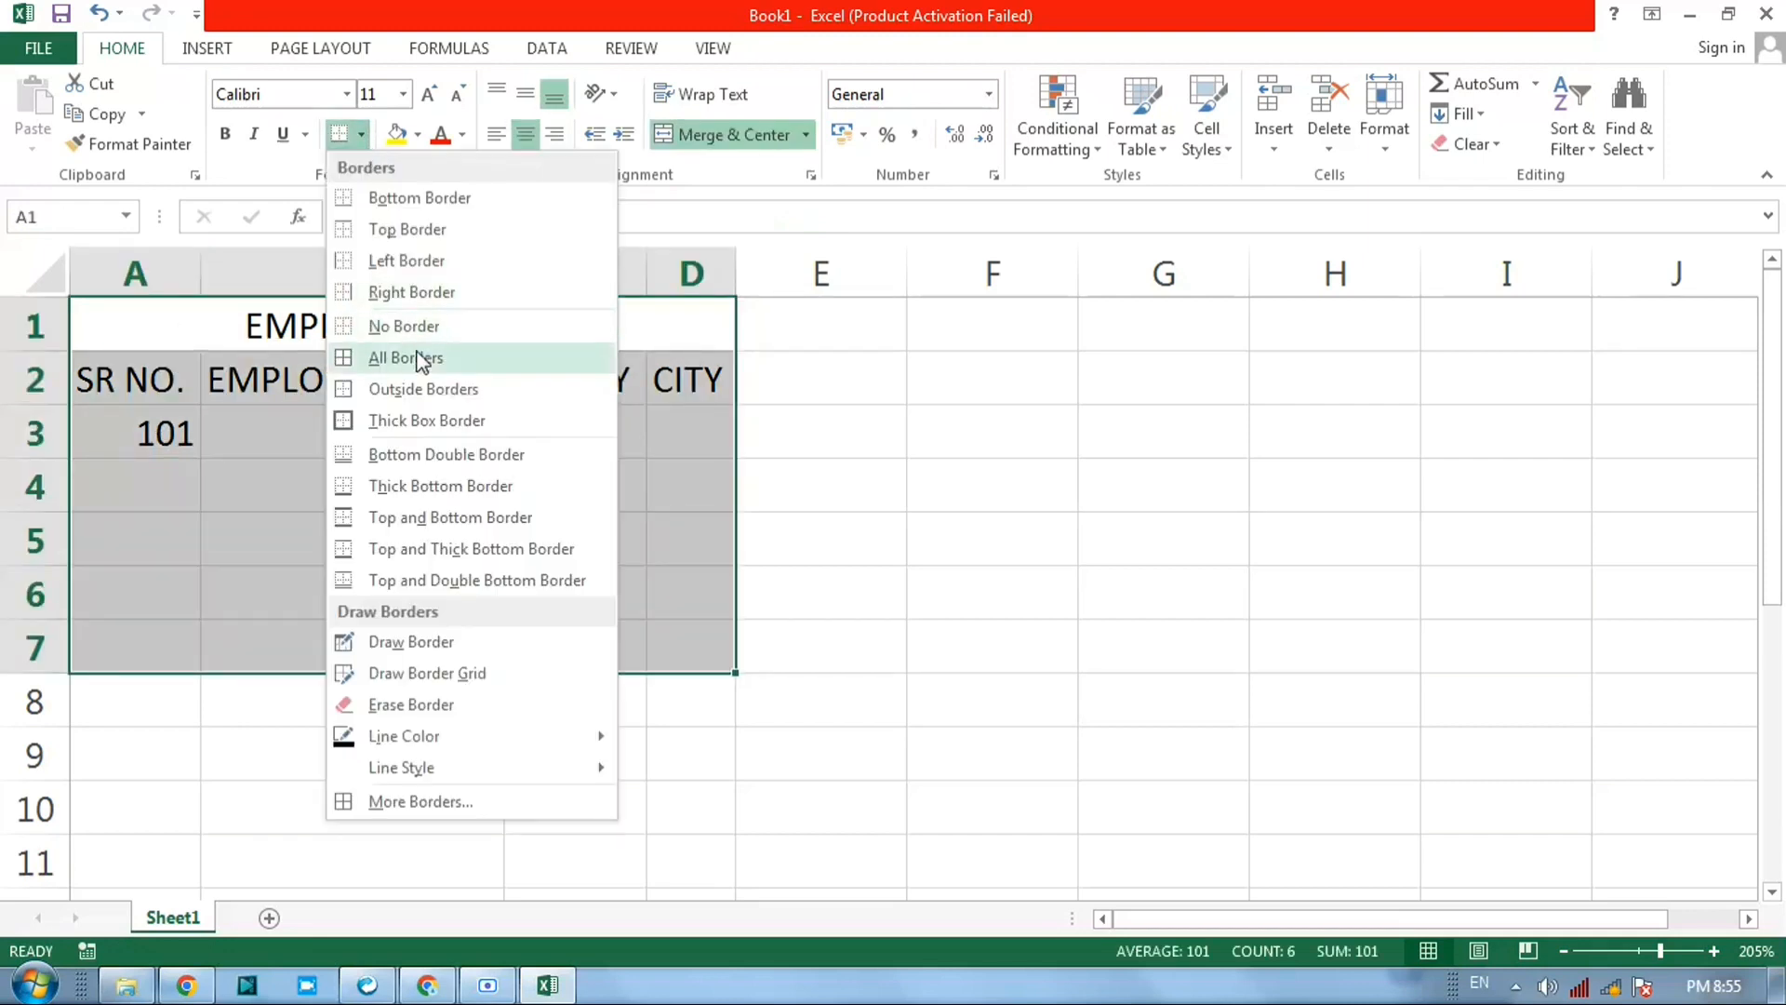
pyautogui.click(593, 356)
pyautogui.click(525, 528)
pyautogui.click(969, 531)
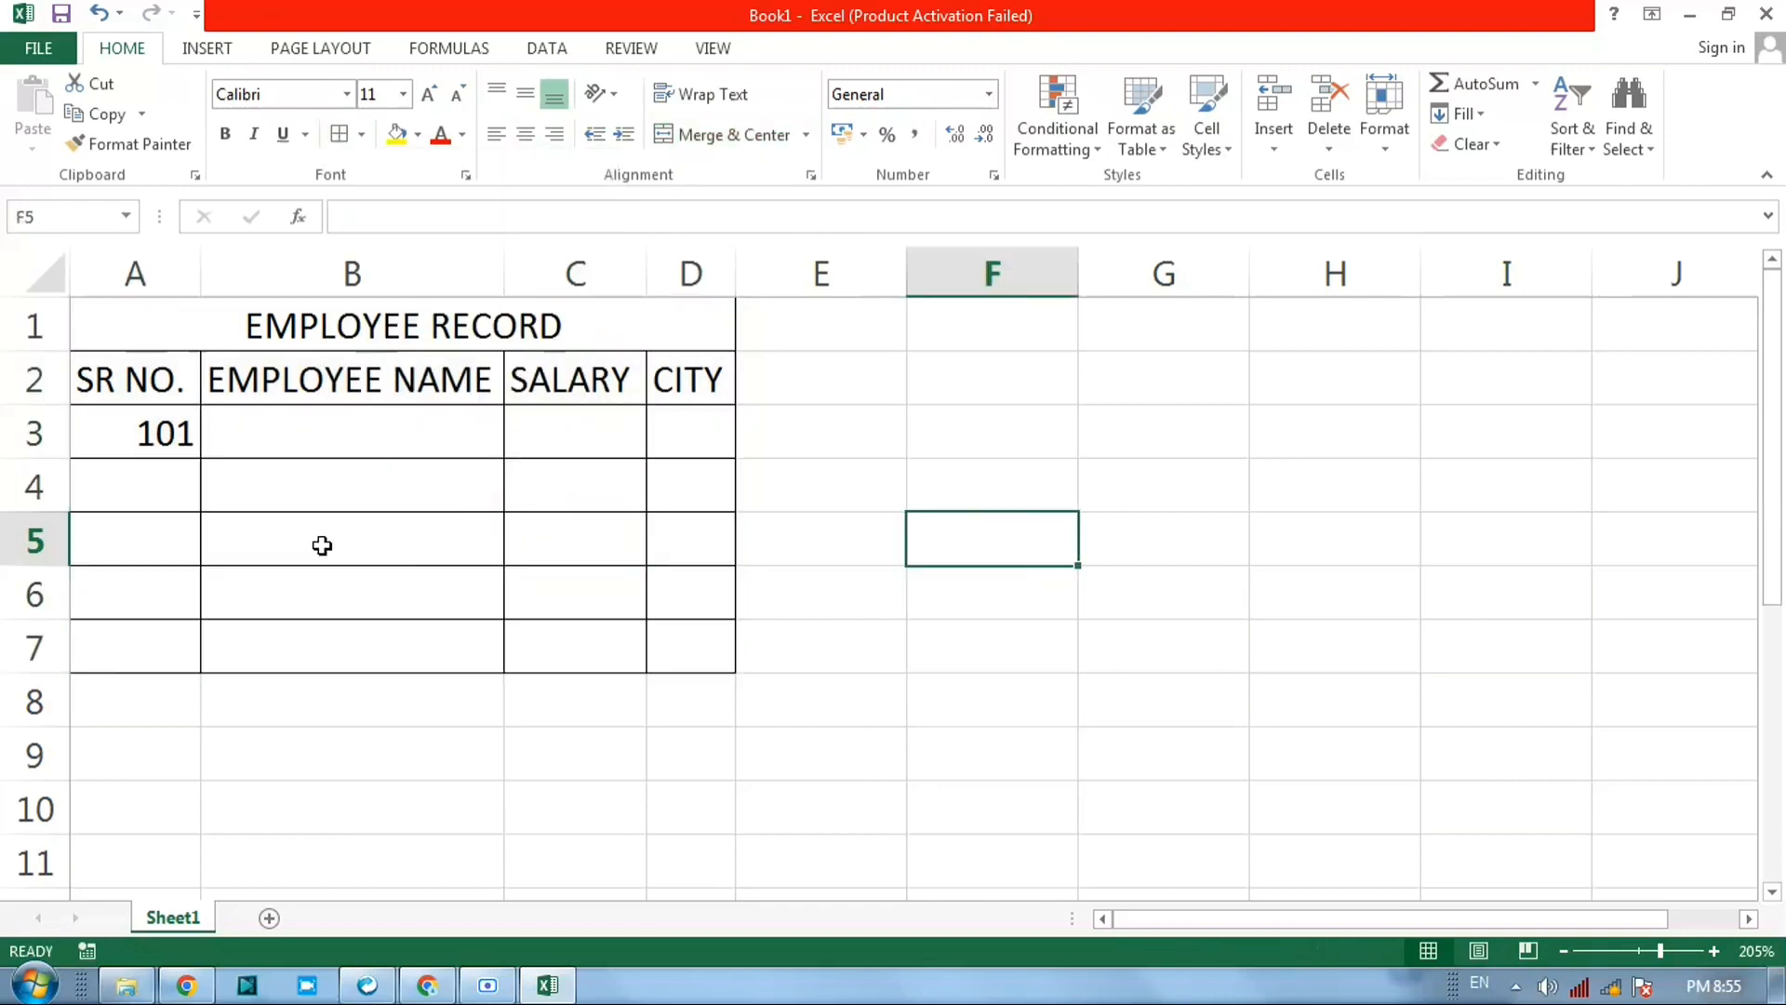
pyautogui.click(169, 385)
pyautogui.moveTo(169, 385); pyautogui.dragTo(180, 633)
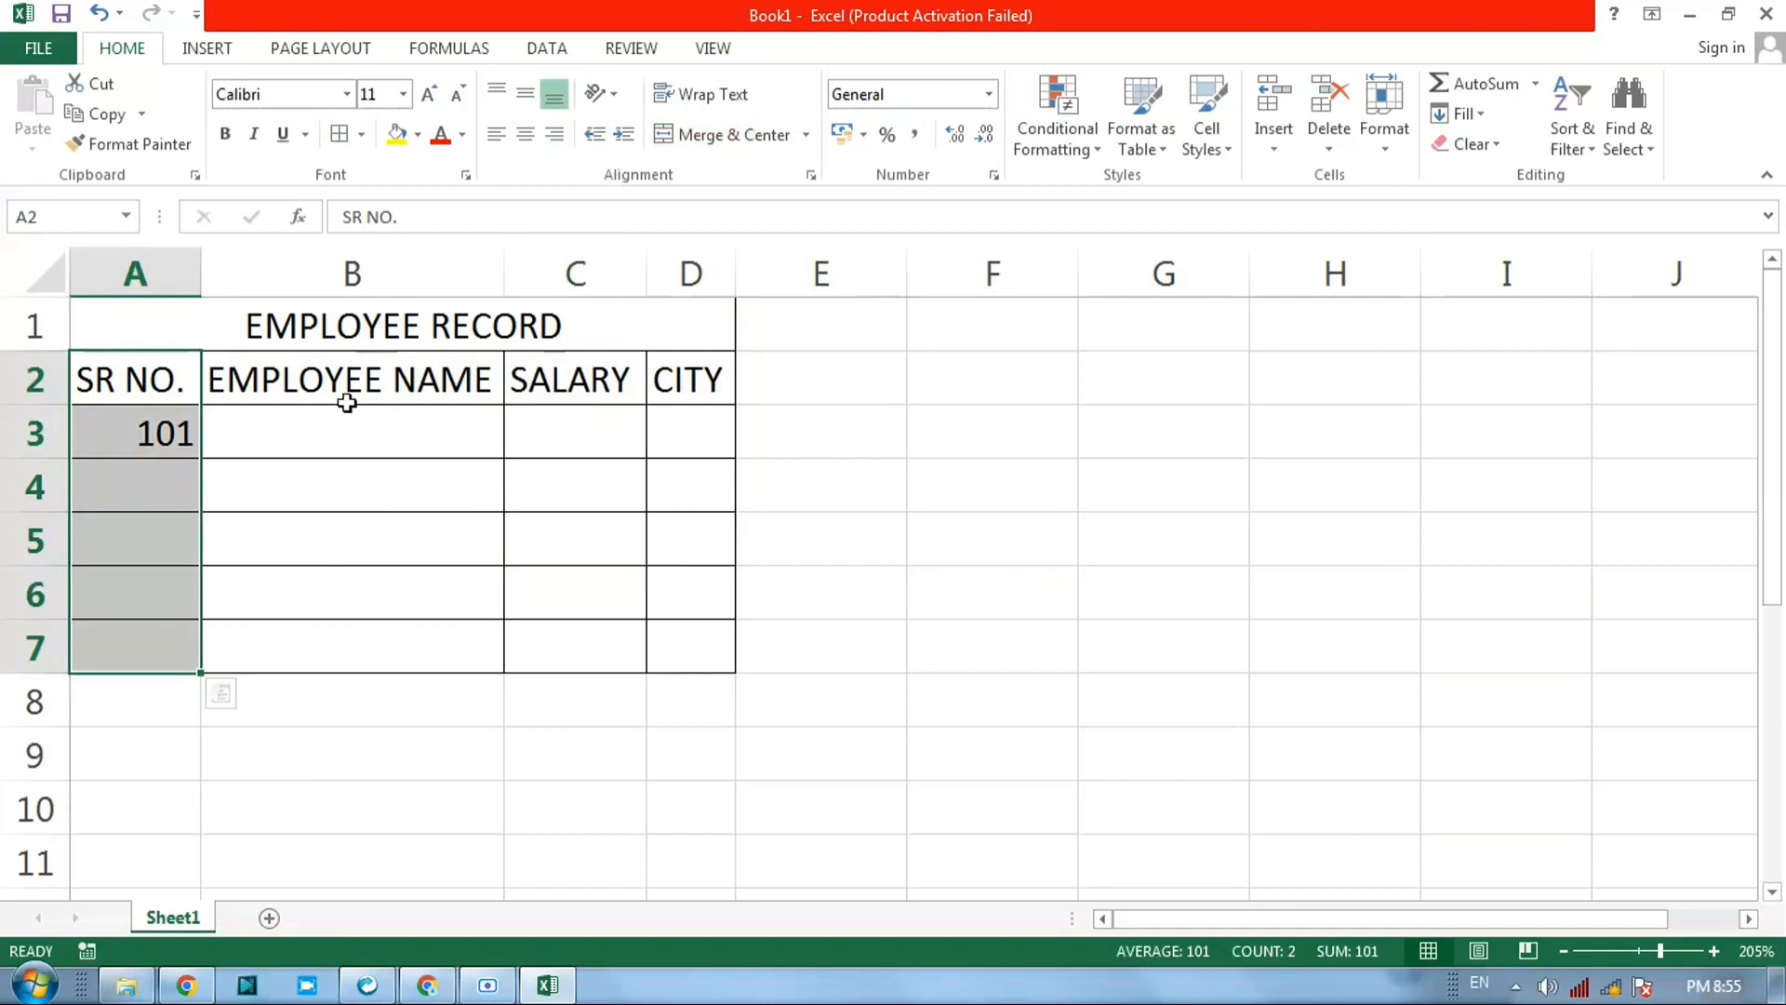
pyautogui.moveTo(347, 398); pyautogui.dragTo(349, 539)
pyautogui.moveTo(537, 400); pyautogui.dragTo(561, 466)
pyautogui.click(694, 419)
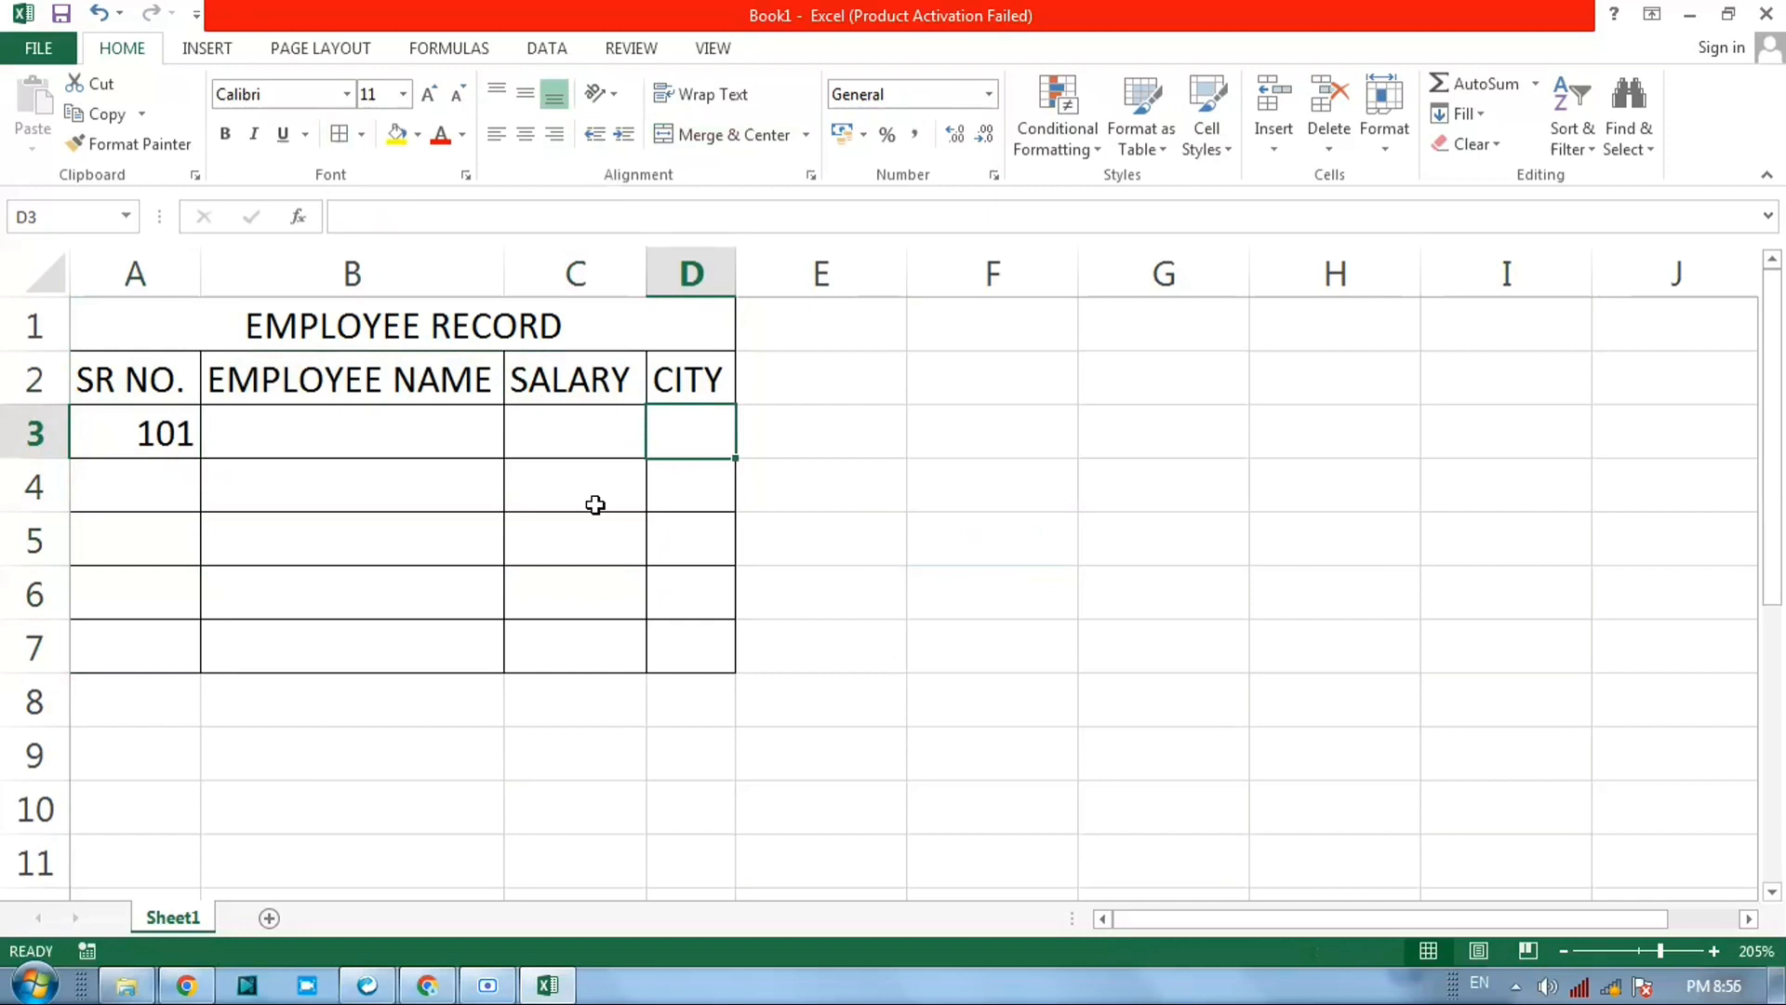
pyautogui.click(806, 135)
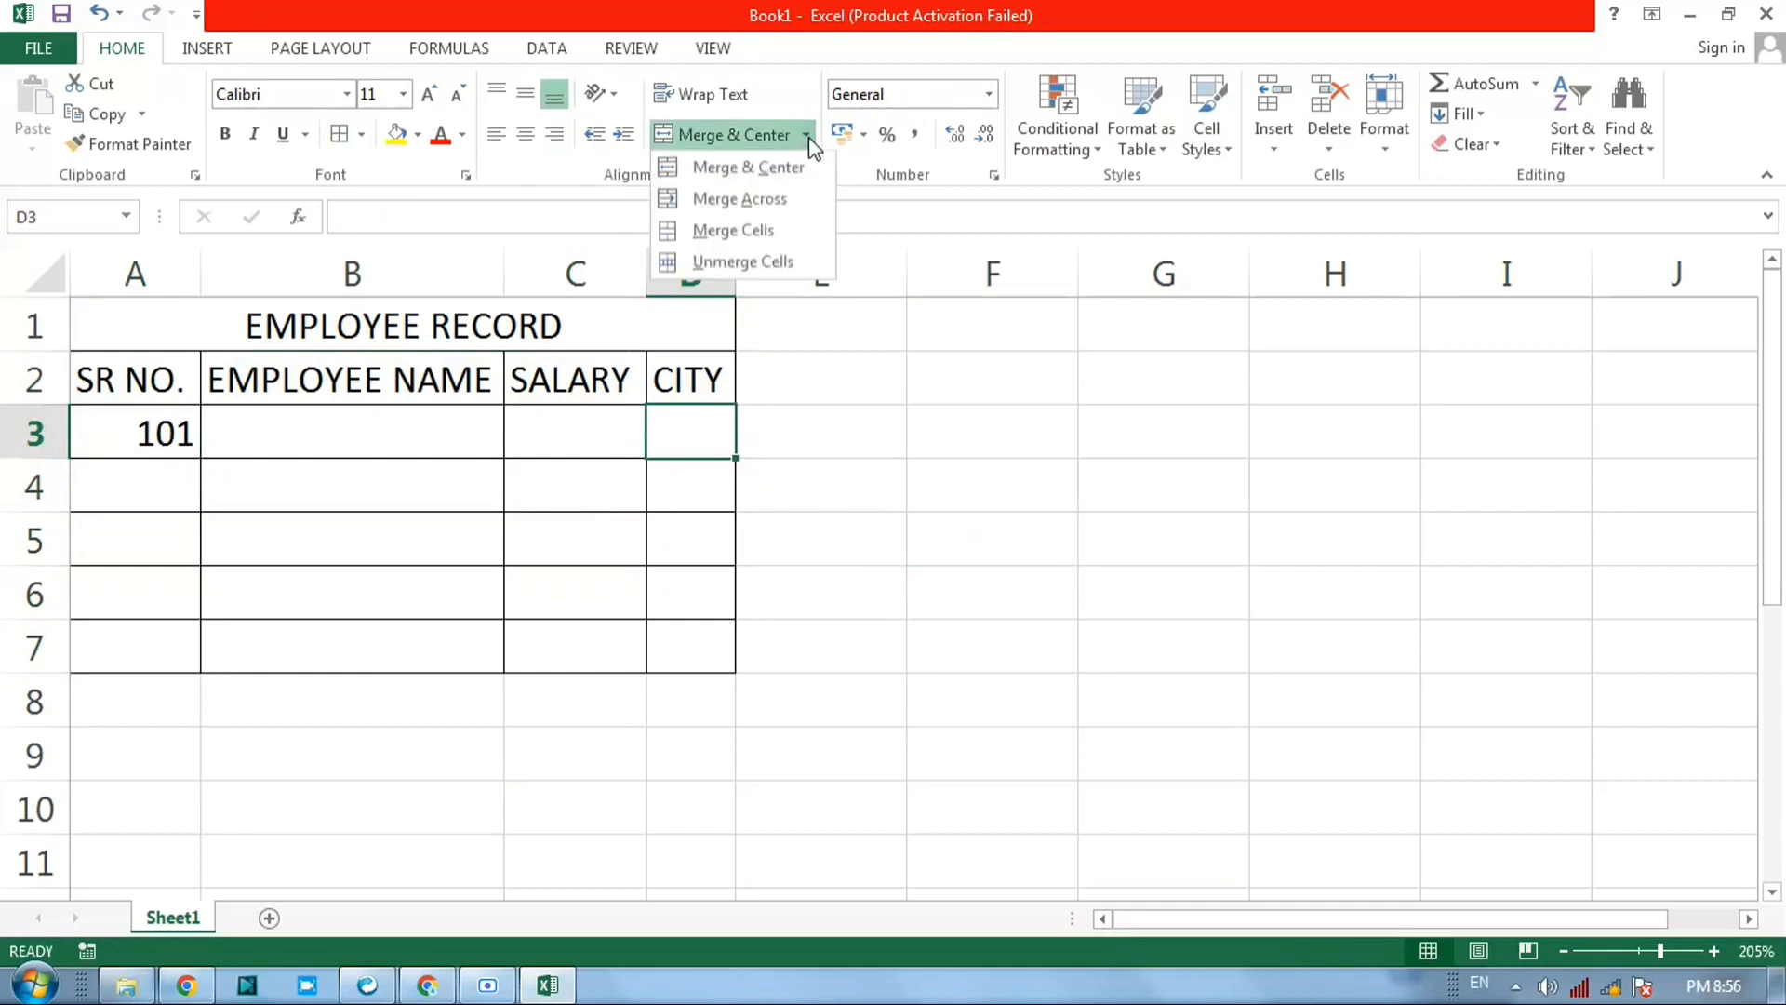
pyautogui.click(849, 249)
# Step: Merge and center the block B3:D7 into a single cell
pyautogui.moveTo(263, 434); pyautogui.dragTo(673, 641)
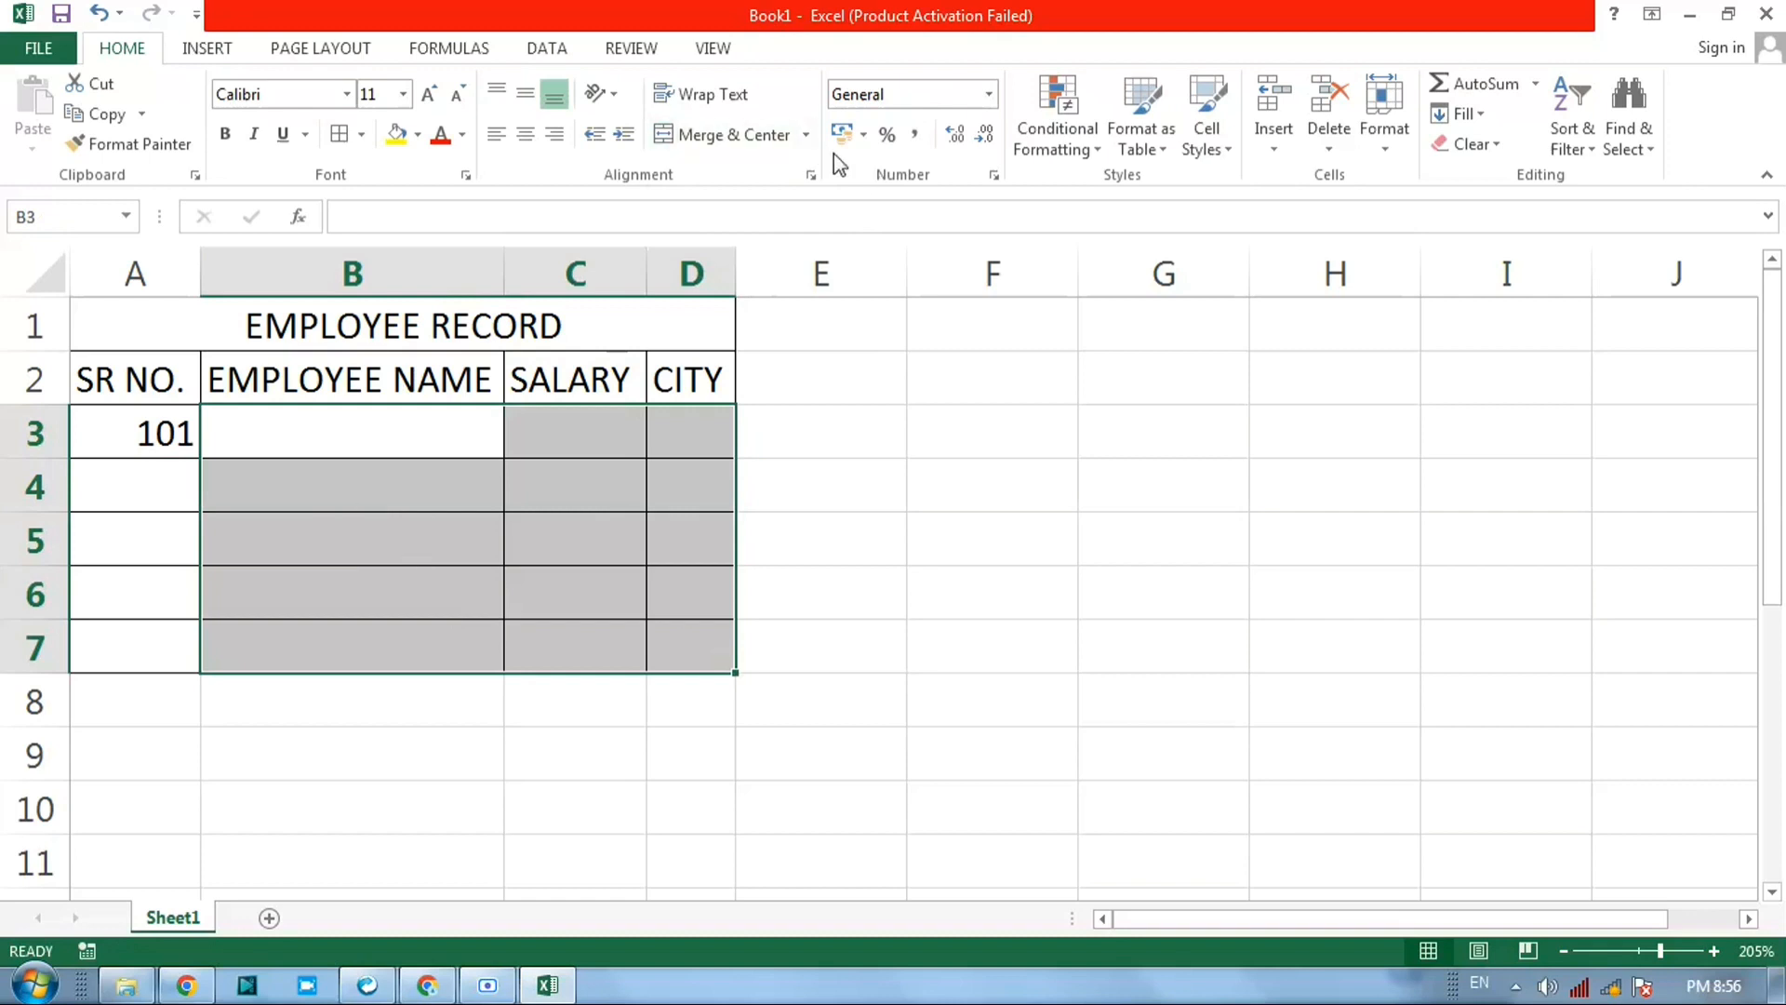
pyautogui.click(804, 136)
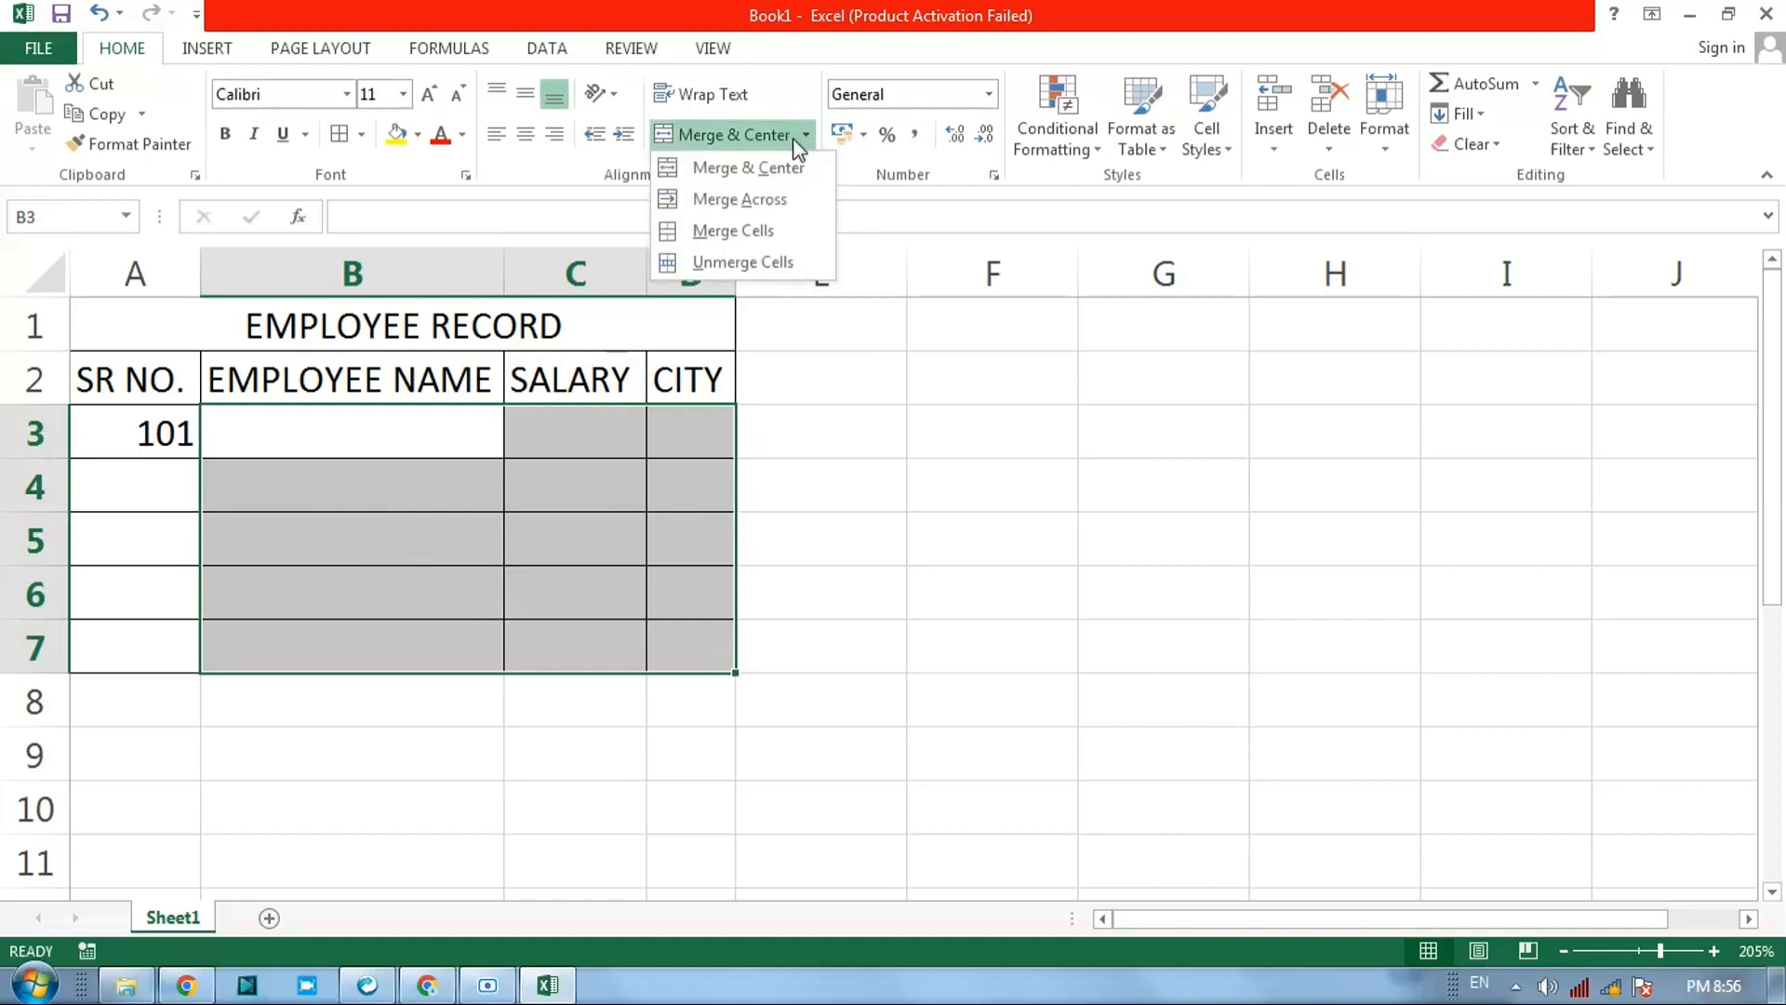
pyautogui.click(750, 170)
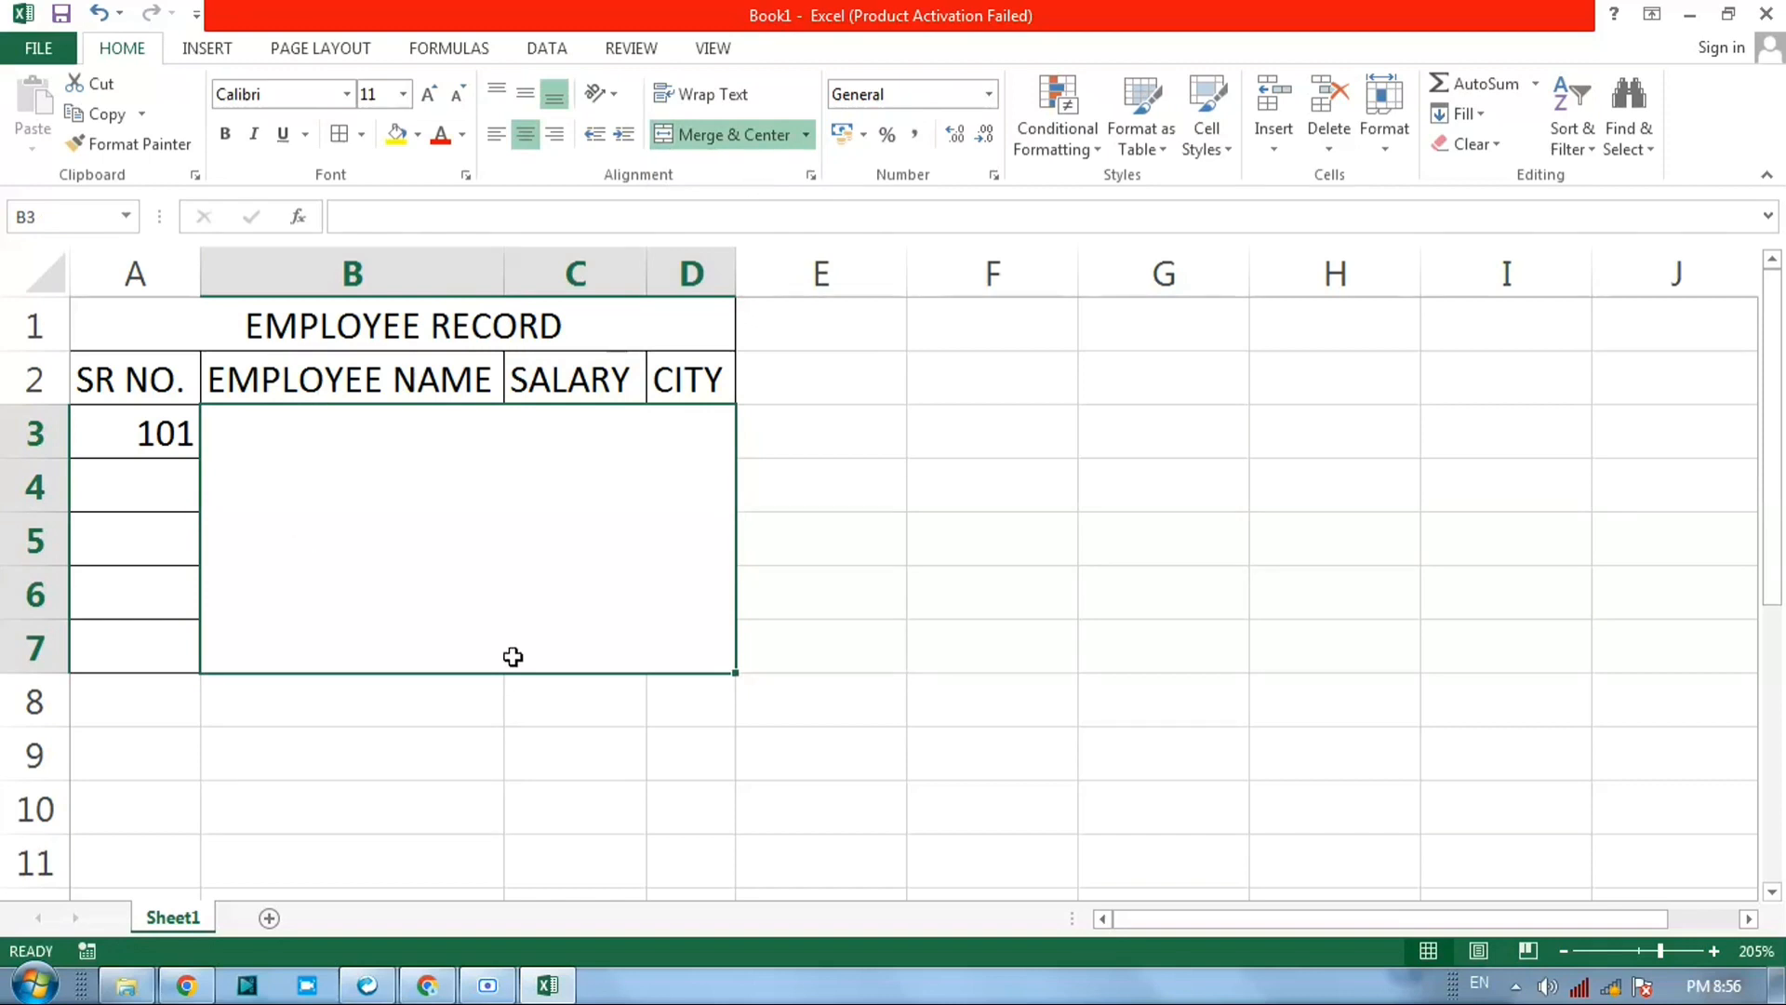
# Step: Try entering a long string of sample letters in the merged block B3:D7, and undo it
pyautogui.click(782, 505)
pyautogui.click(675, 502)
pyautogui.write('FGHGHJGHGHGJHGH')
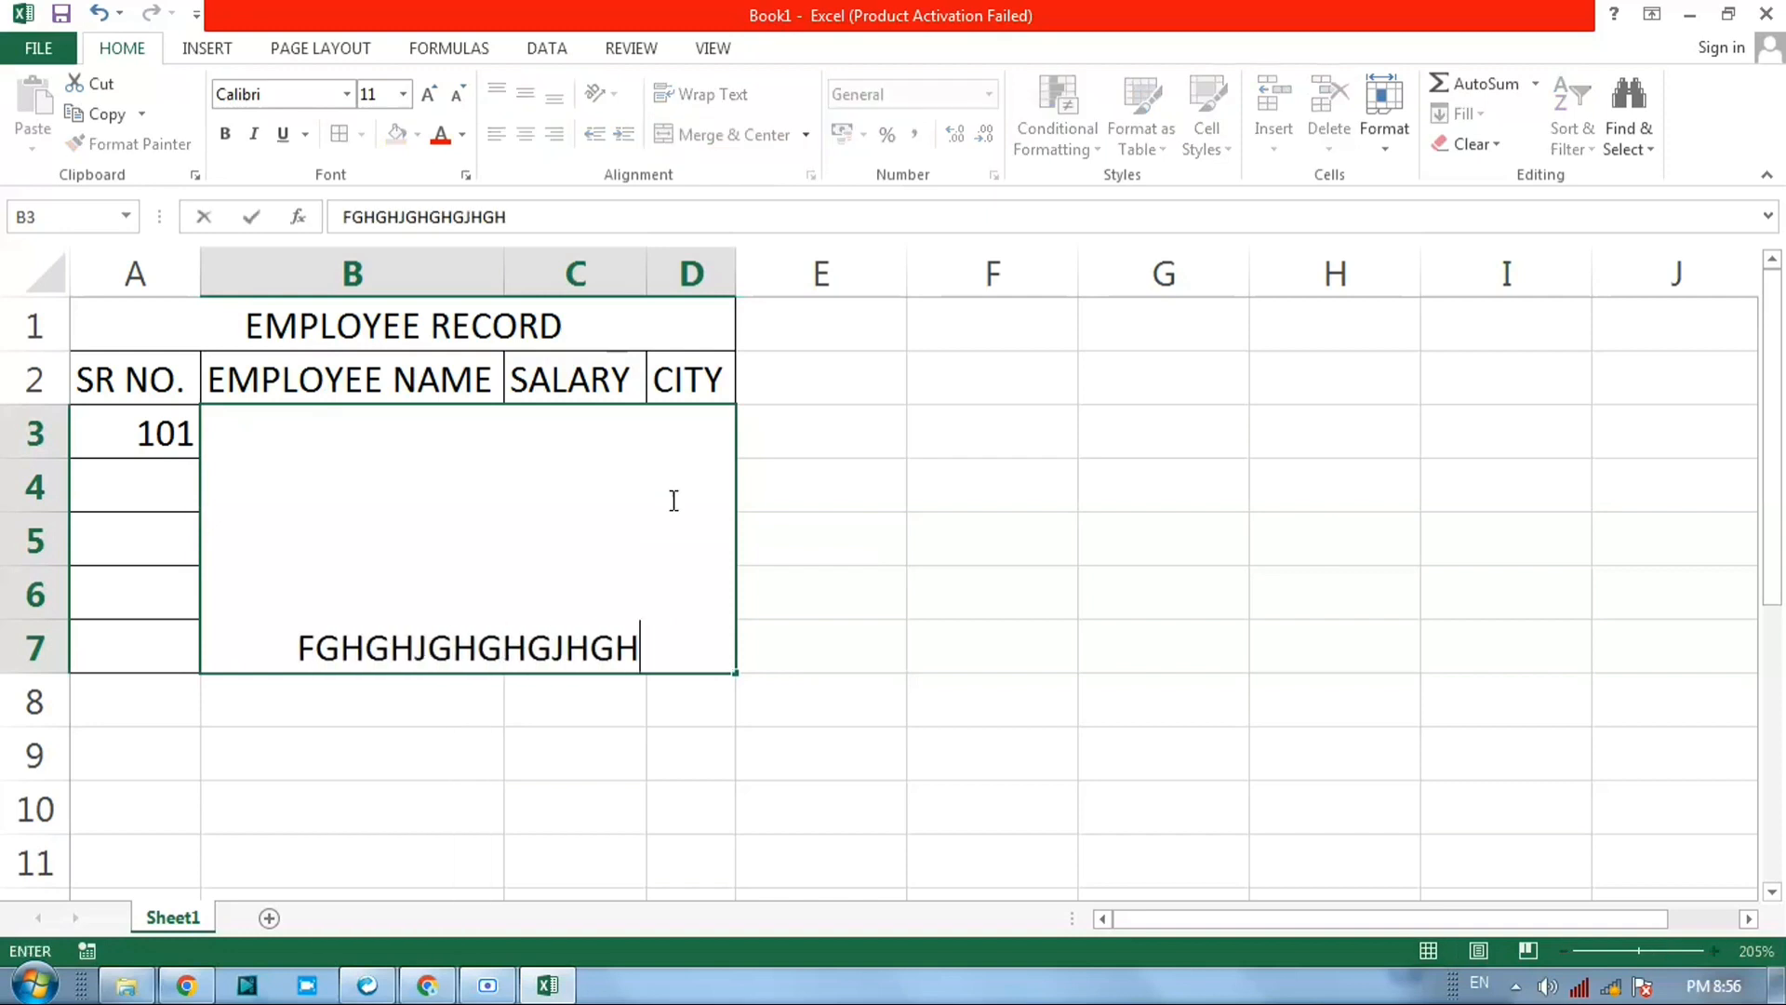
pyautogui.write('GHGHGHGHGH')
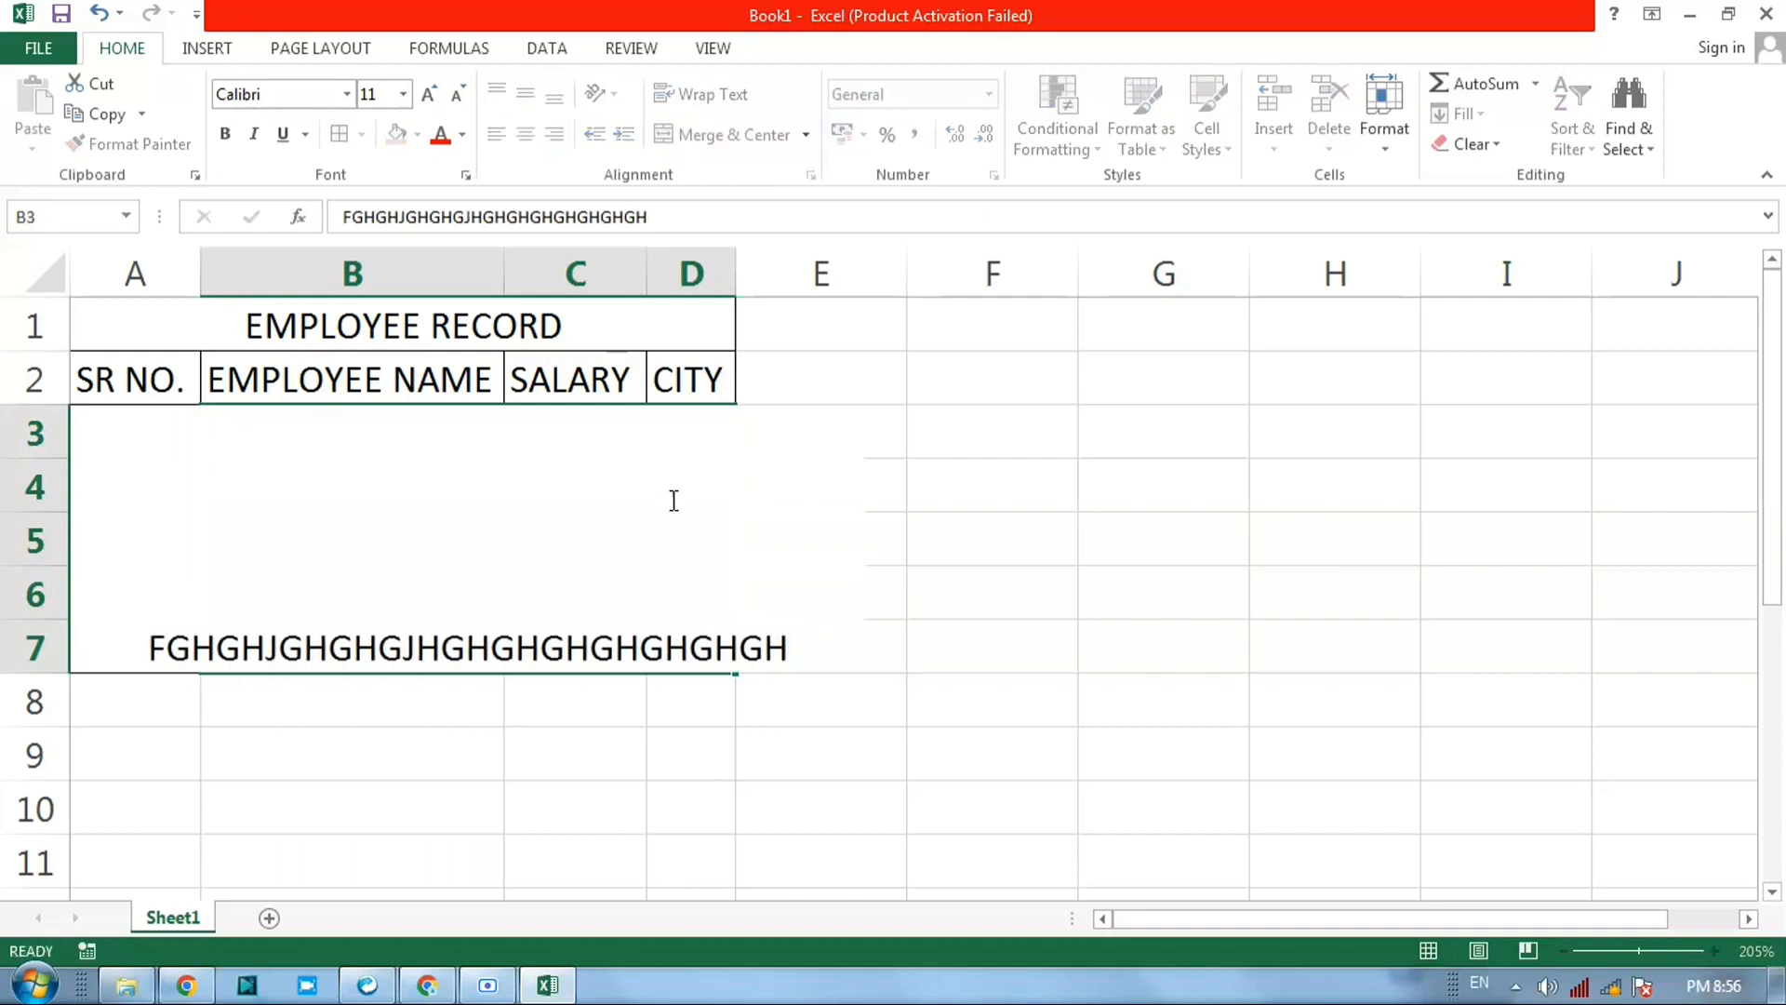
pyautogui.press('Return')
pyautogui.hotkey('ctrl', 'z')
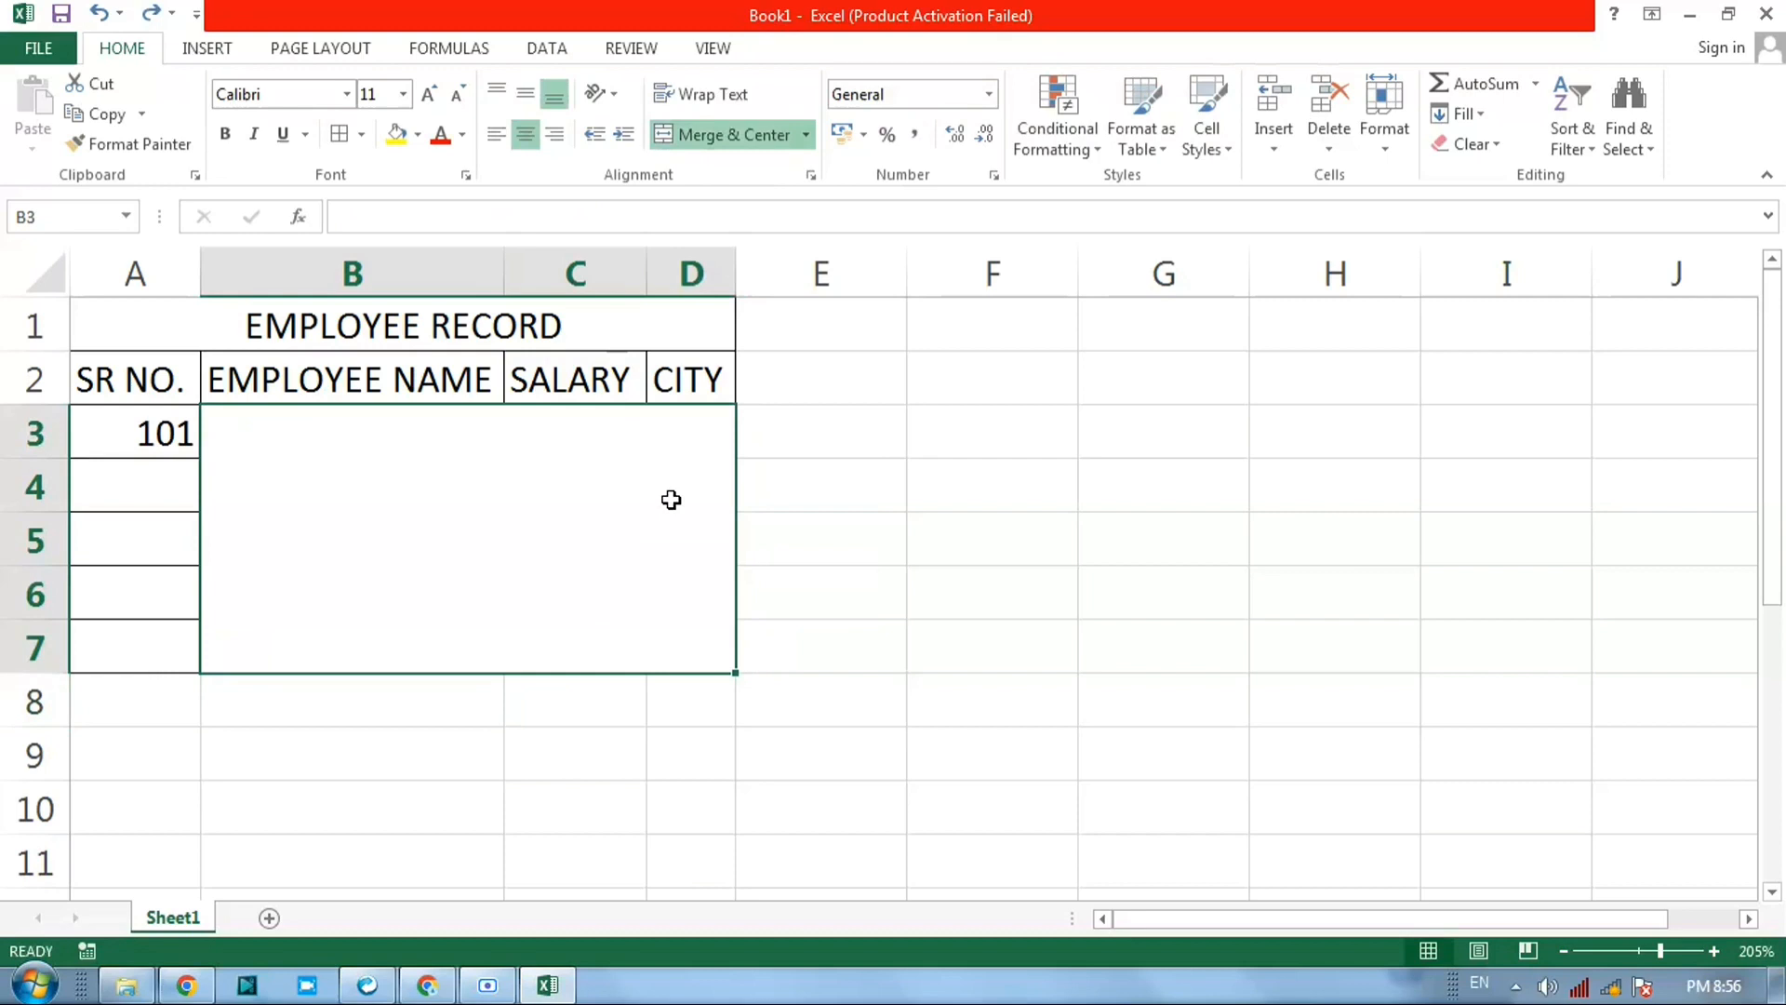
# Step: Enter the sample text BNBN in the merged block B3:D7, and undo the entry
pyautogui.write('BNBN')
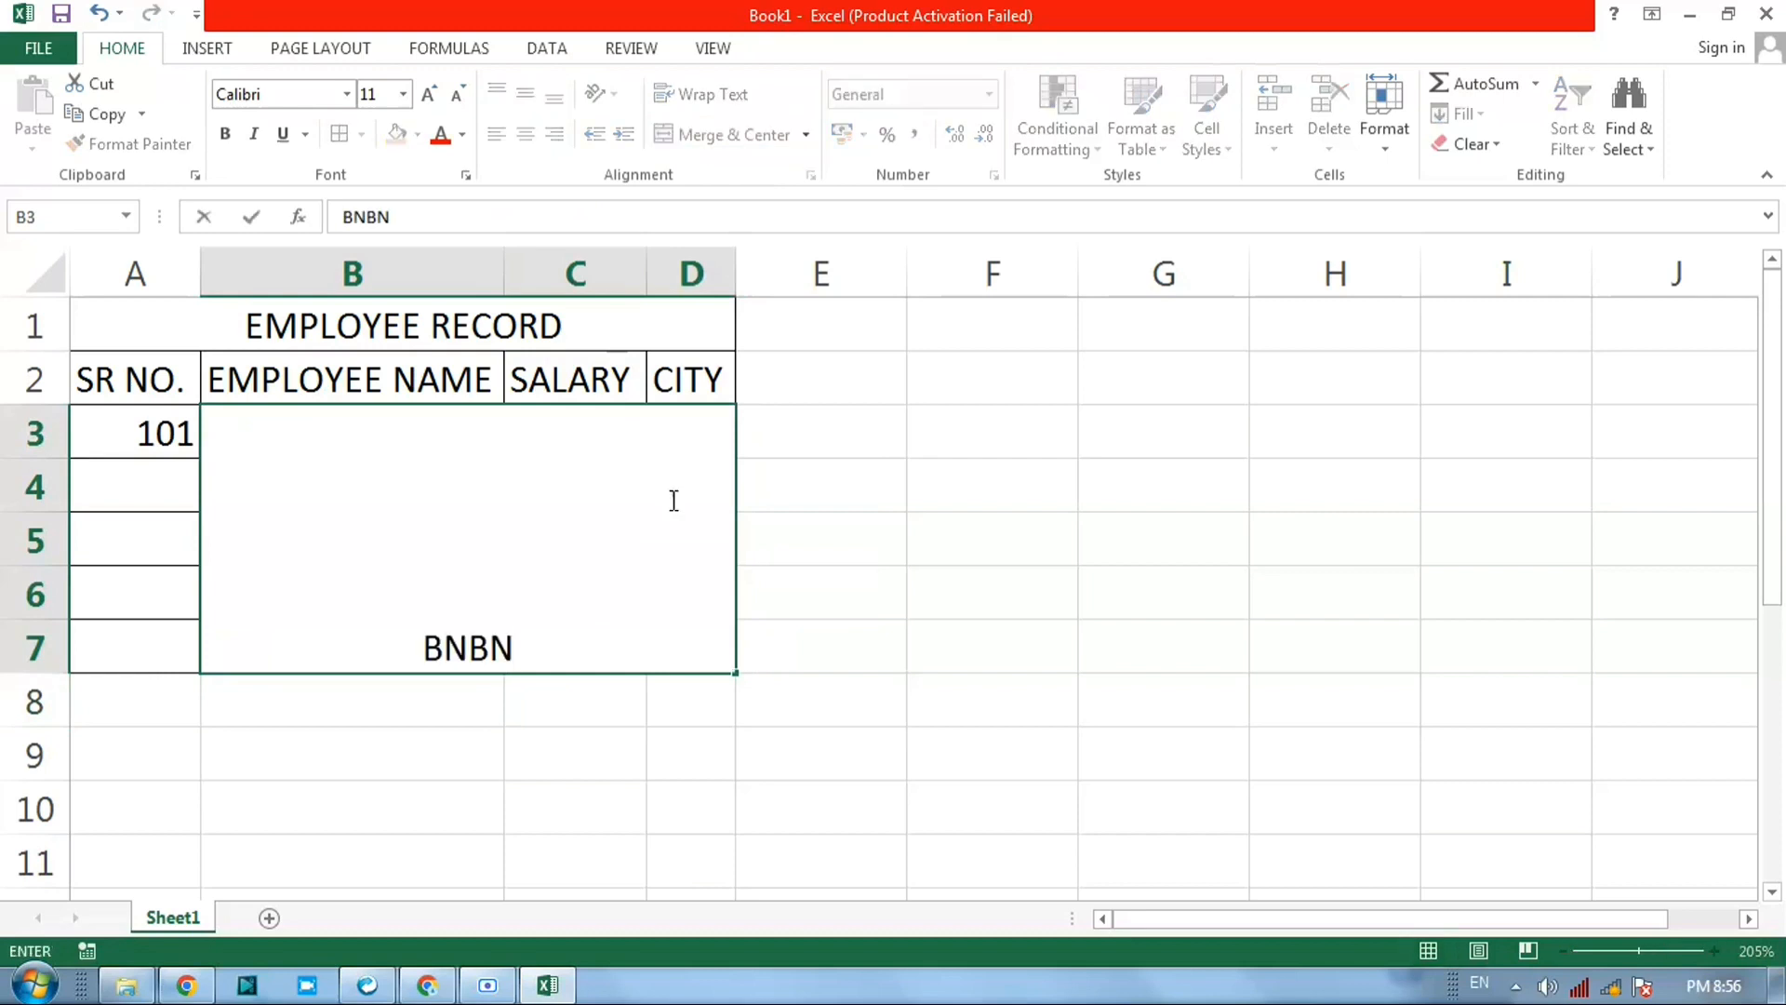
pyautogui.press('Return')
pyautogui.hotkey('ctrl', 'z')
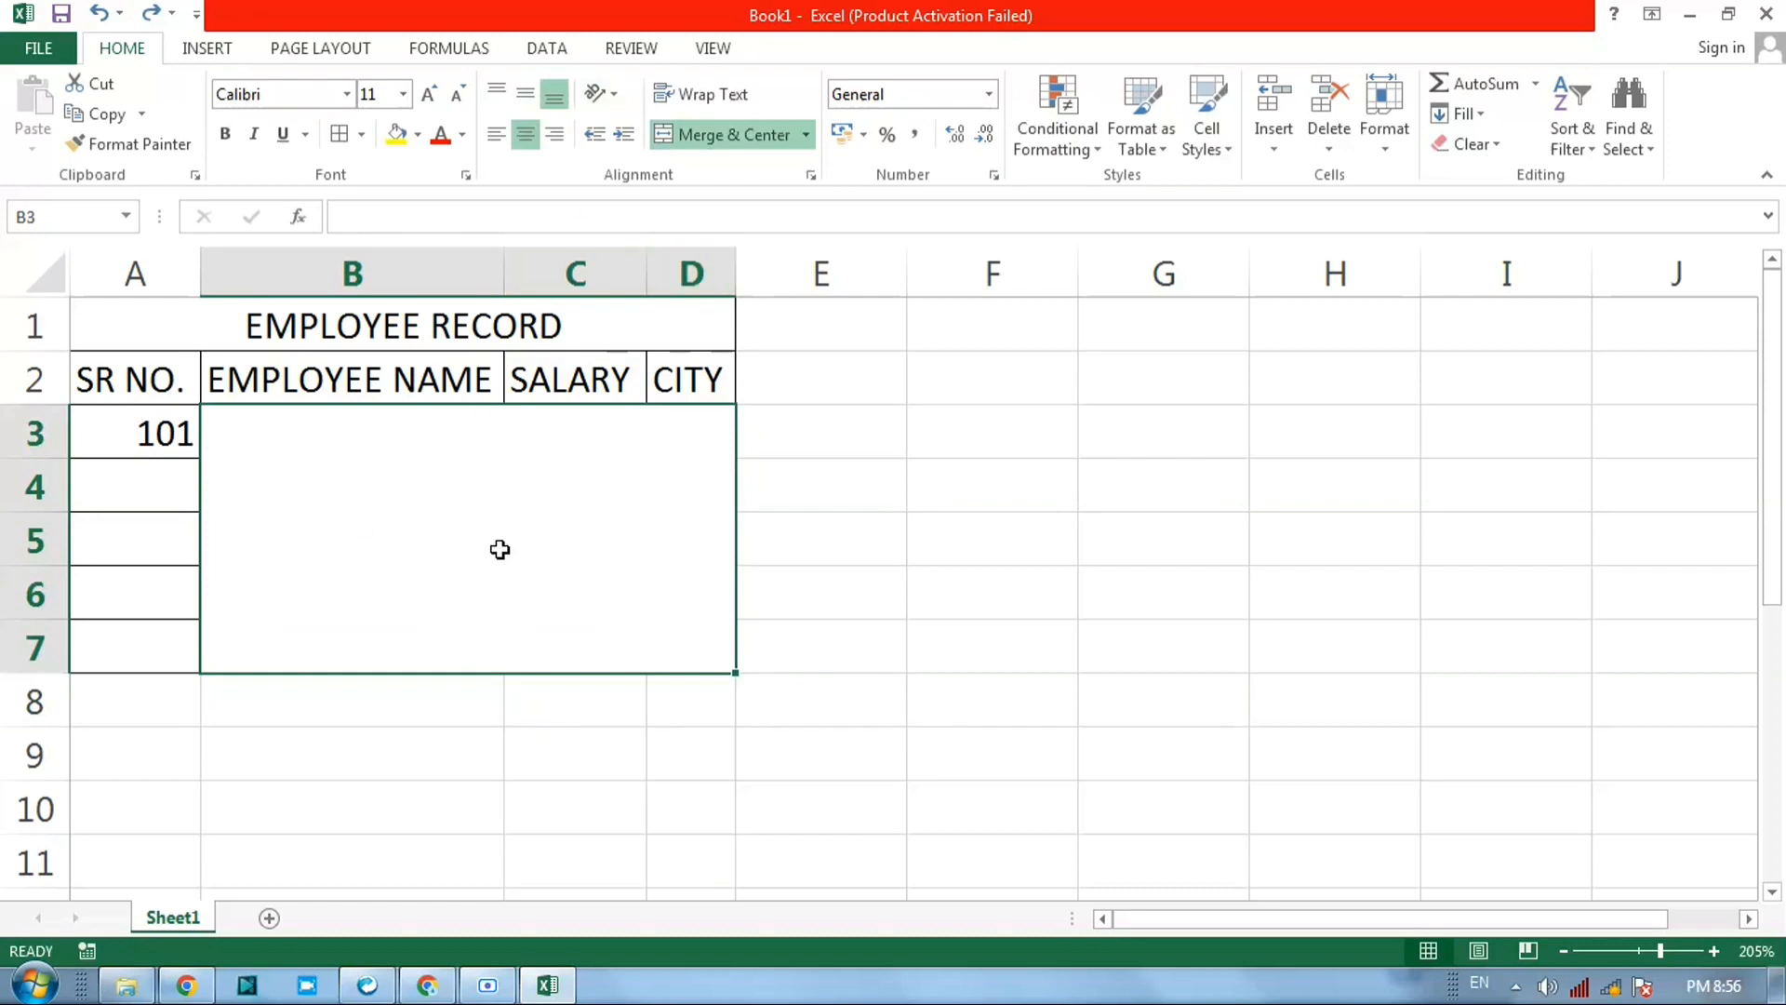
# Step: Unmerge the block B3:D7 into individual cells and check that cells in rows 3 and 4 can be selected separately
pyautogui.click(805, 136)
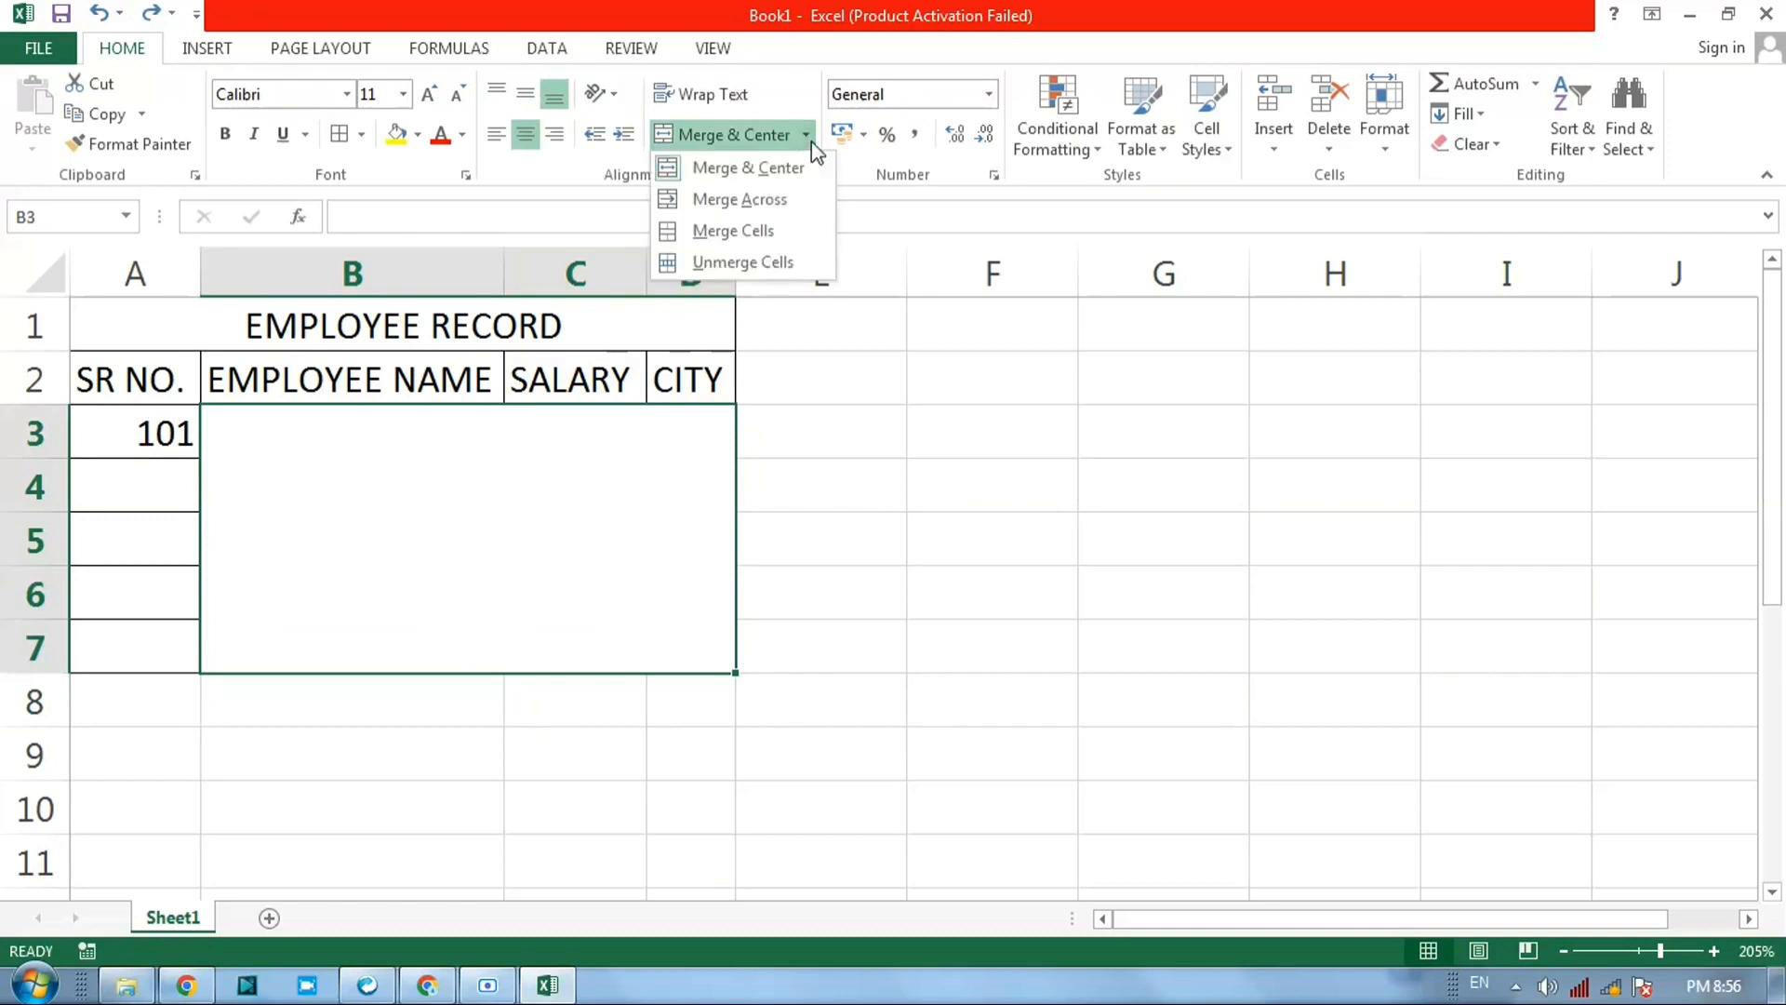
pyautogui.click(751, 262)
pyautogui.click(600, 563)
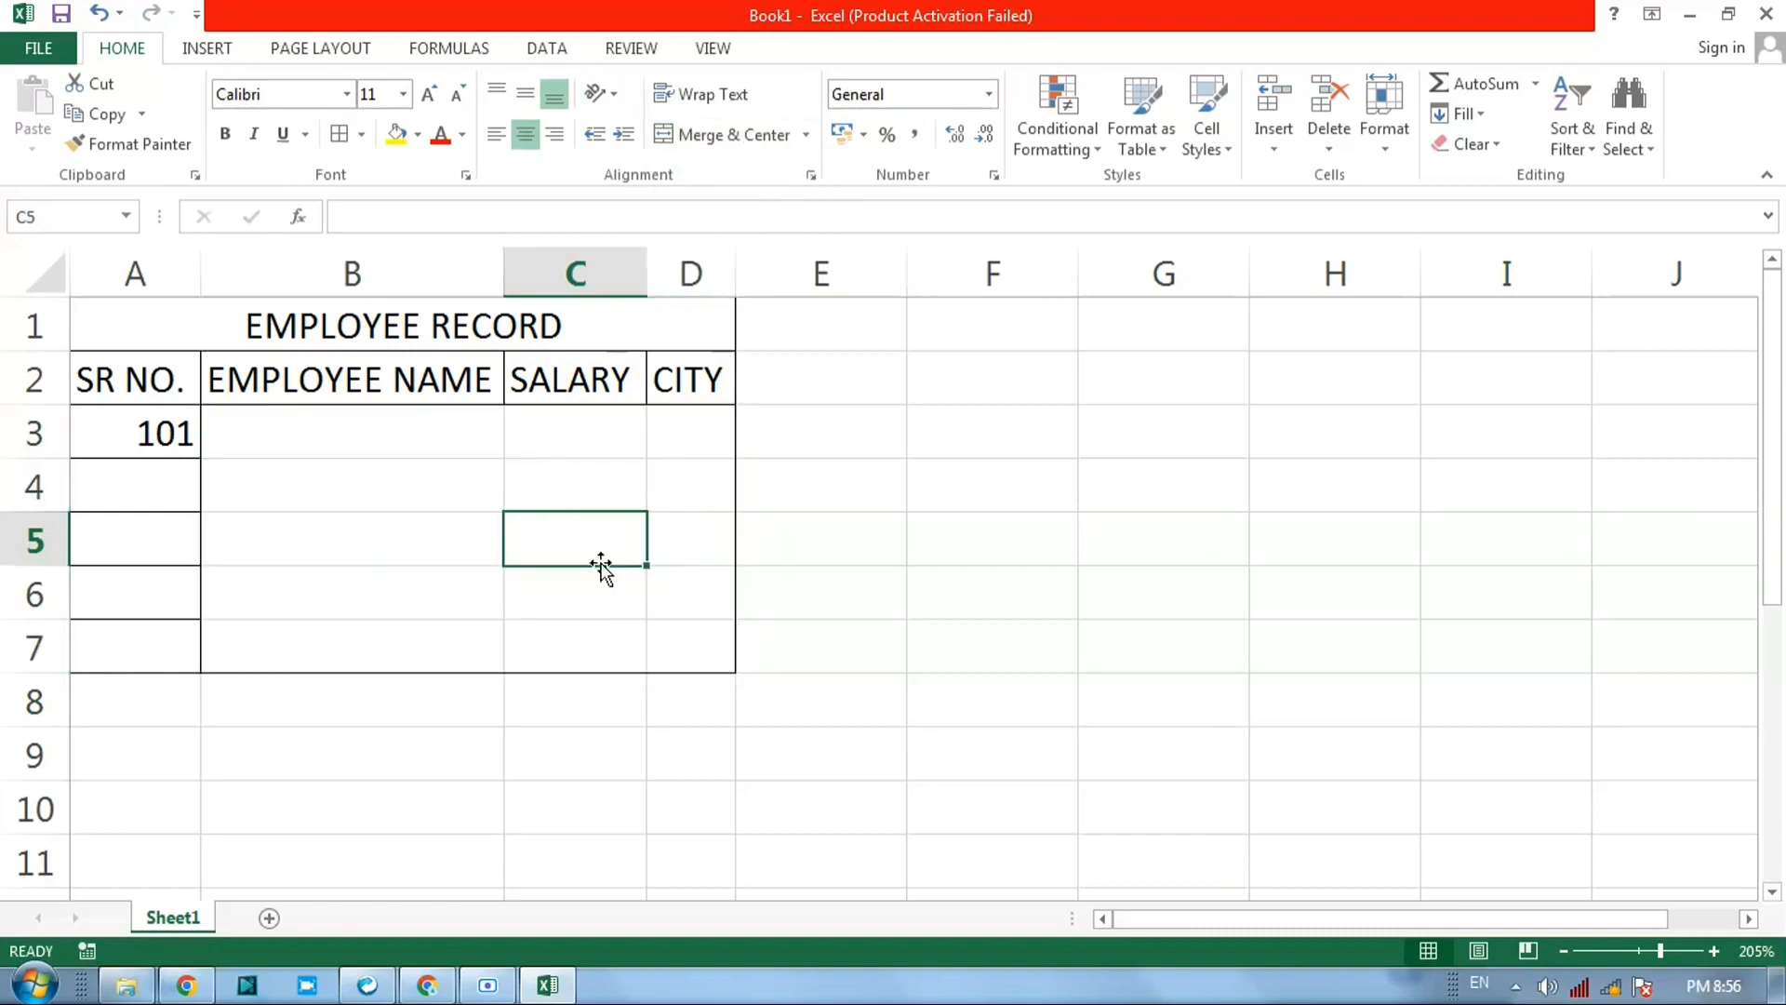
pyautogui.click(430, 439)
pyautogui.click(549, 433)
pyautogui.click(682, 434)
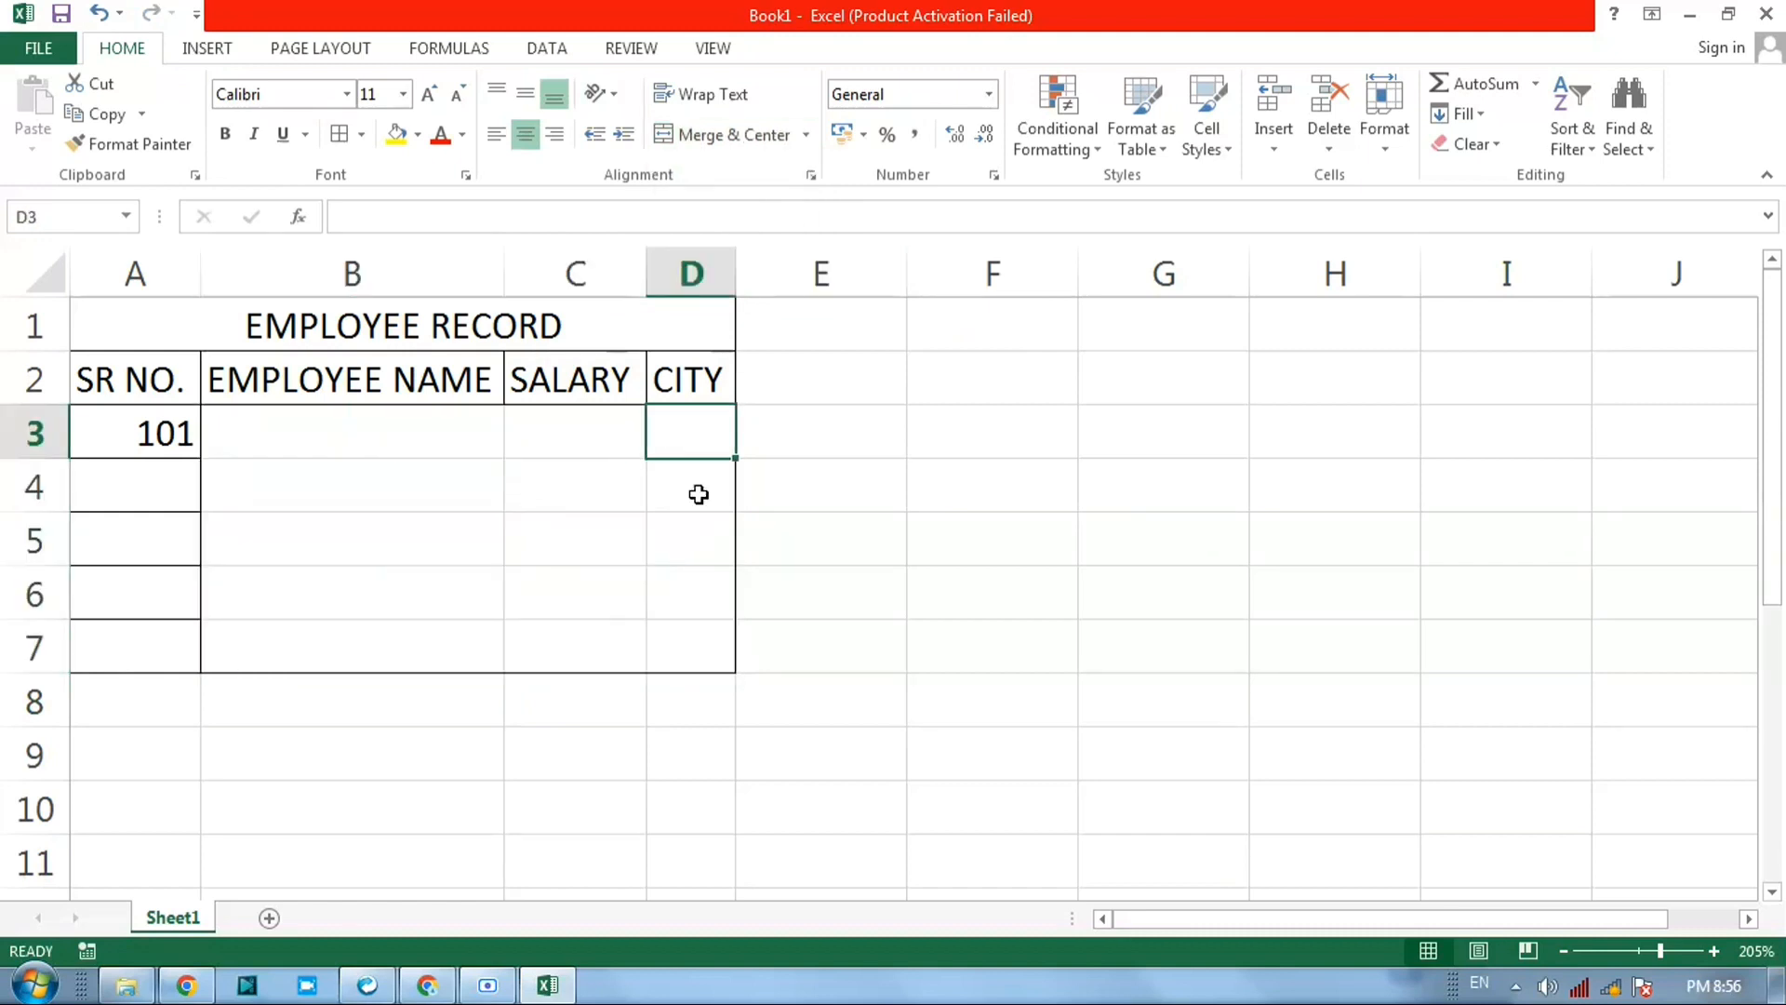
pyautogui.click(698, 494)
pyautogui.click(426, 469)
pyautogui.click(438, 447)
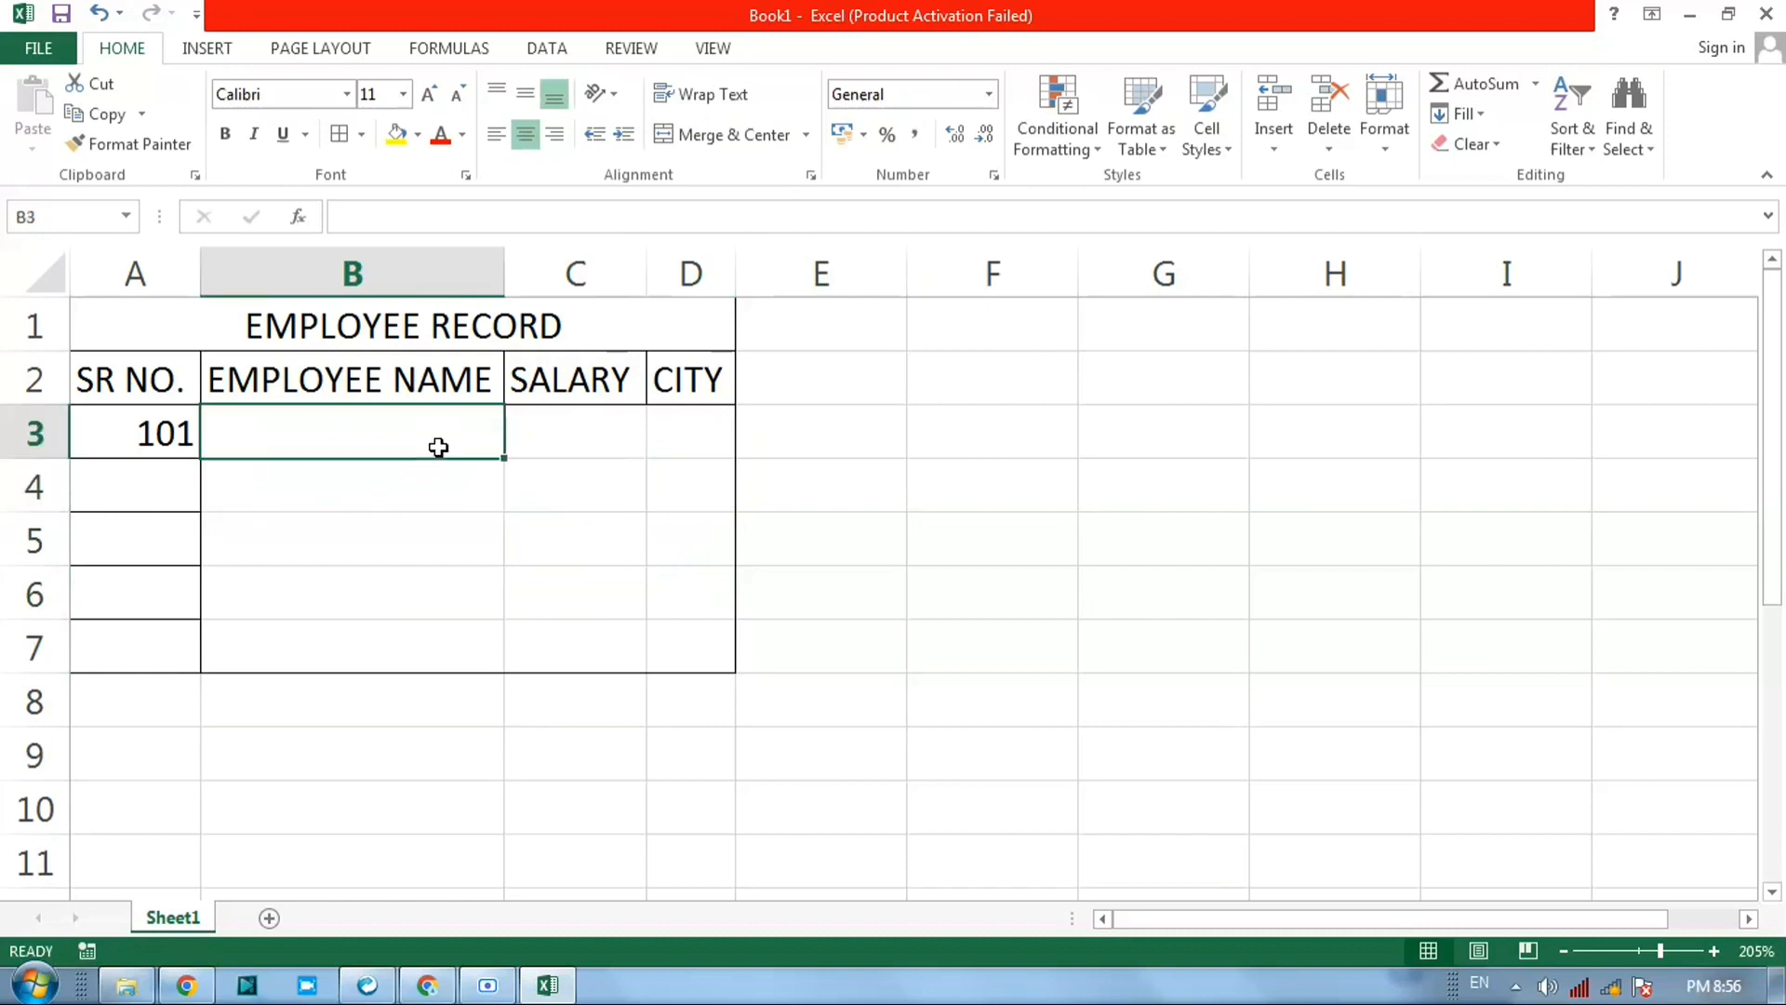
# Step: Reapply All Borders to the unmerged range B3:D7
pyautogui.moveTo(394, 438); pyautogui.dragTo(682, 650)
pyautogui.click(340, 133)
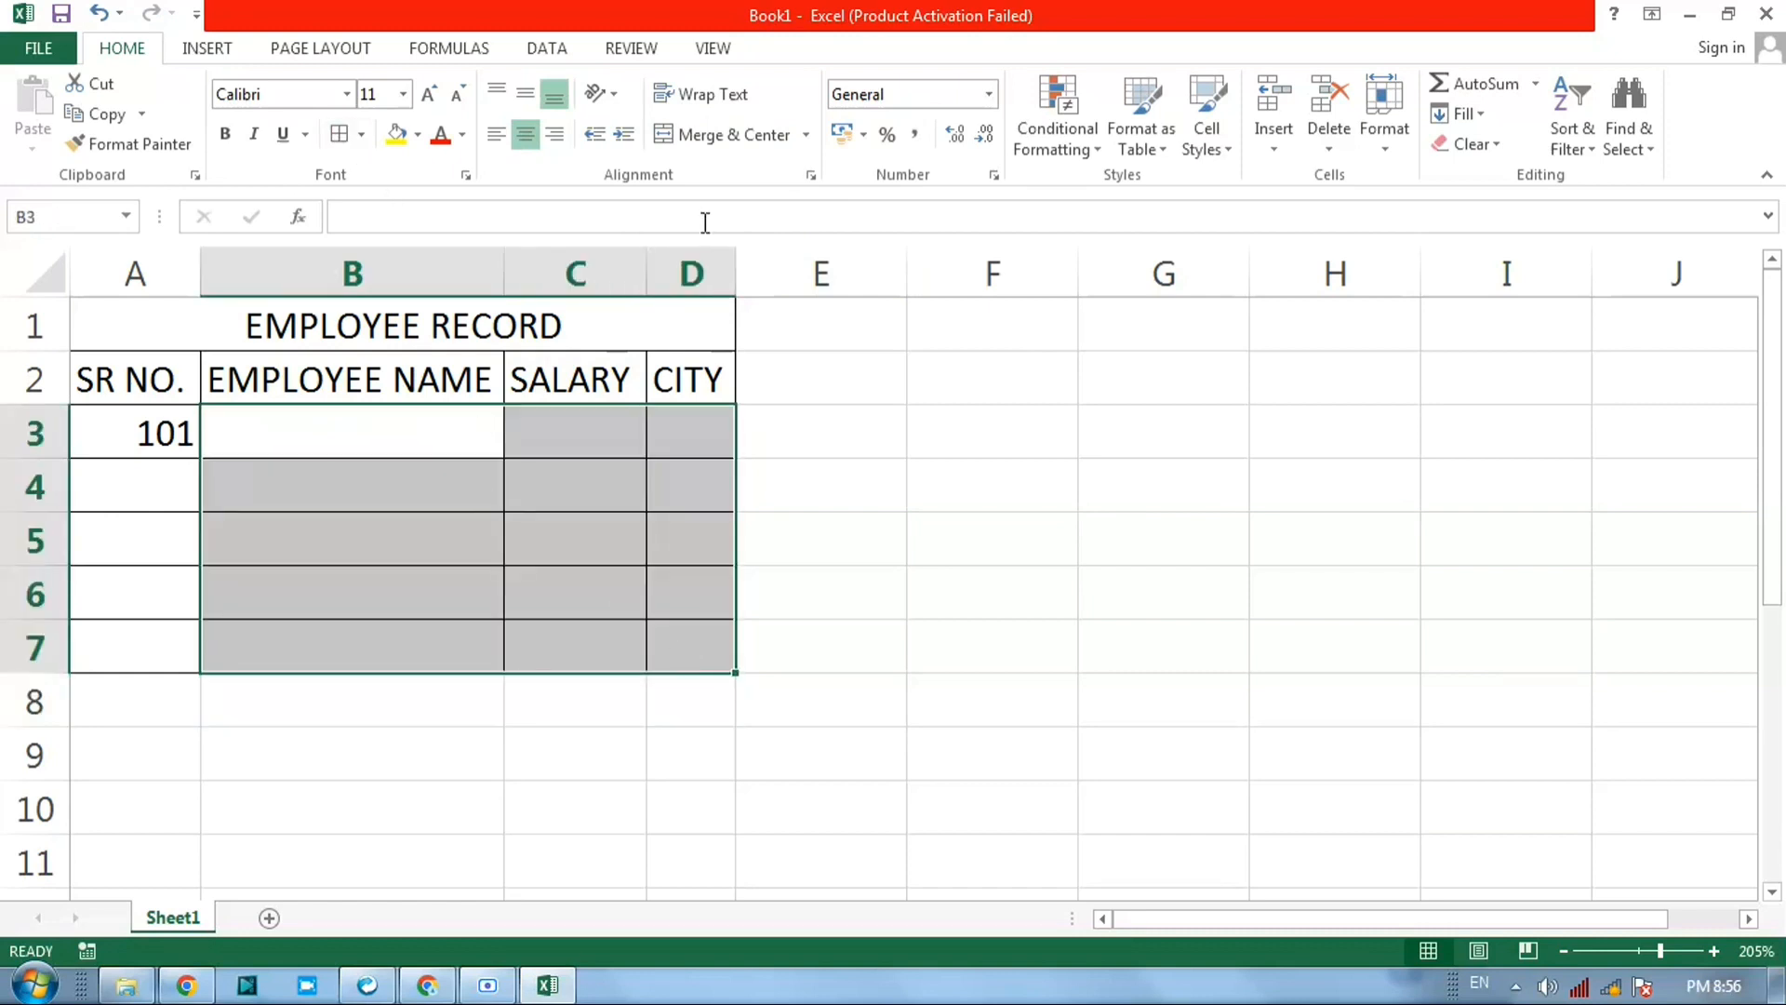
# Step: Try Merge Across on the range B3:D7, and undo it
pyautogui.click(806, 136)
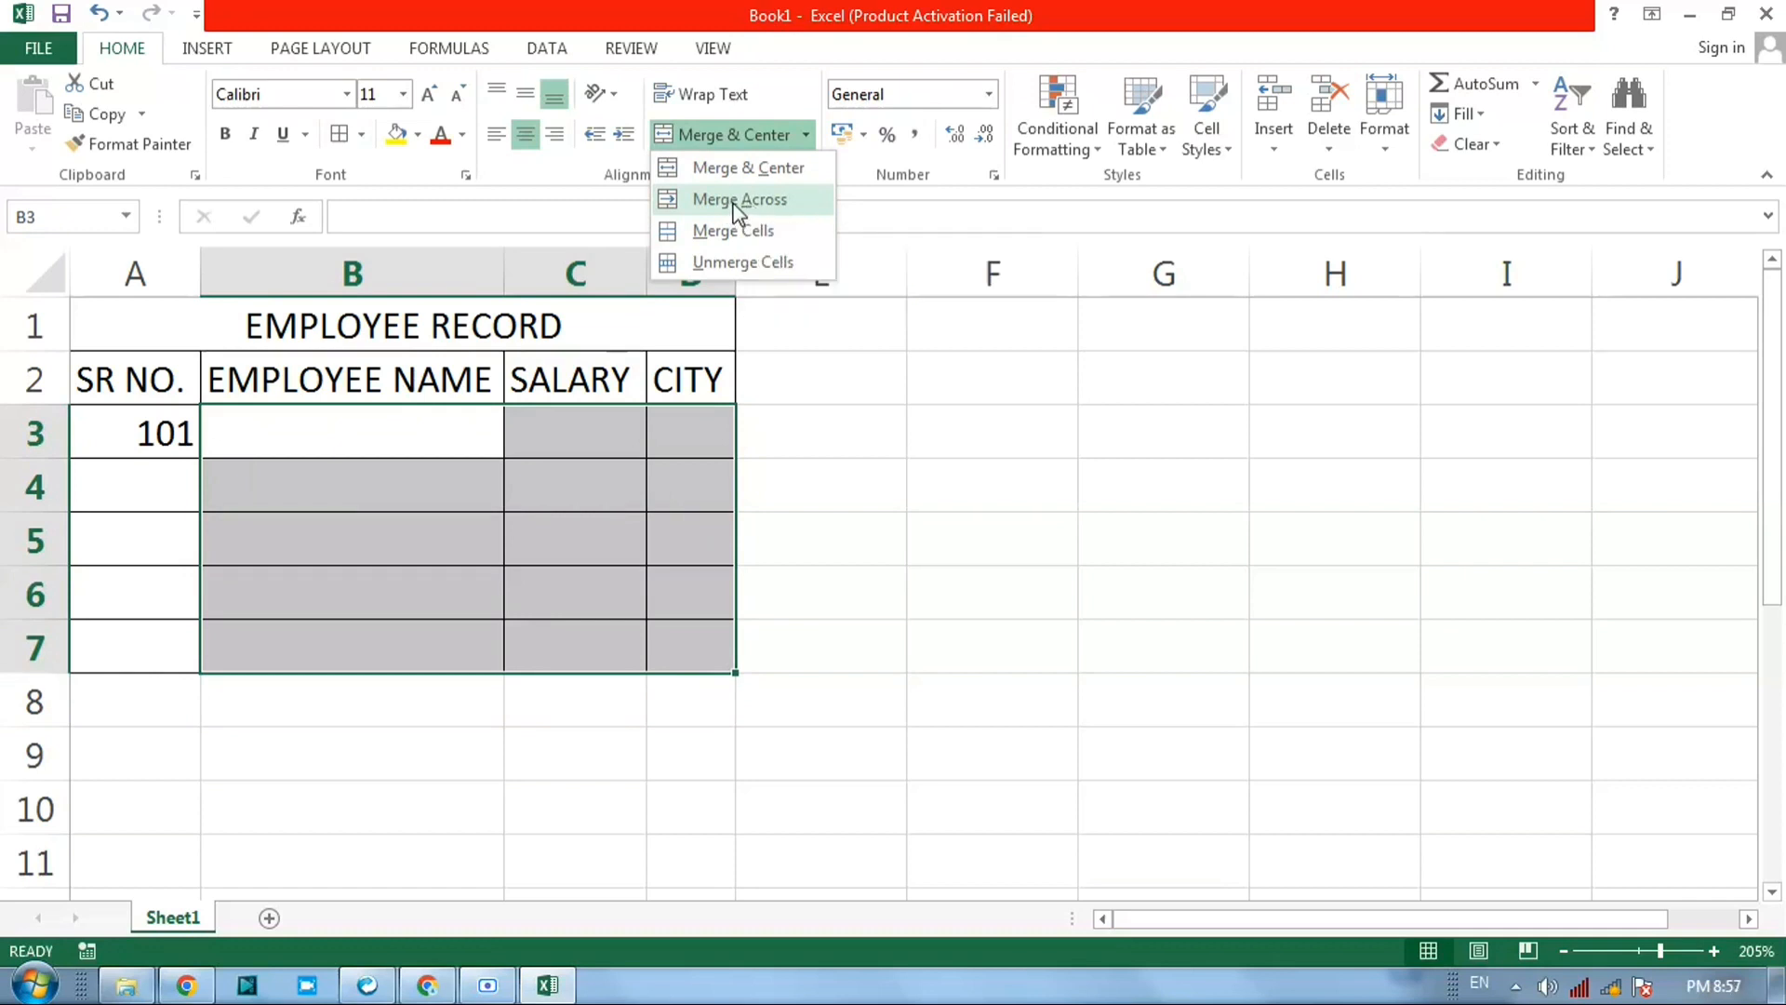
pyautogui.click(735, 203)
pyautogui.click(542, 454)
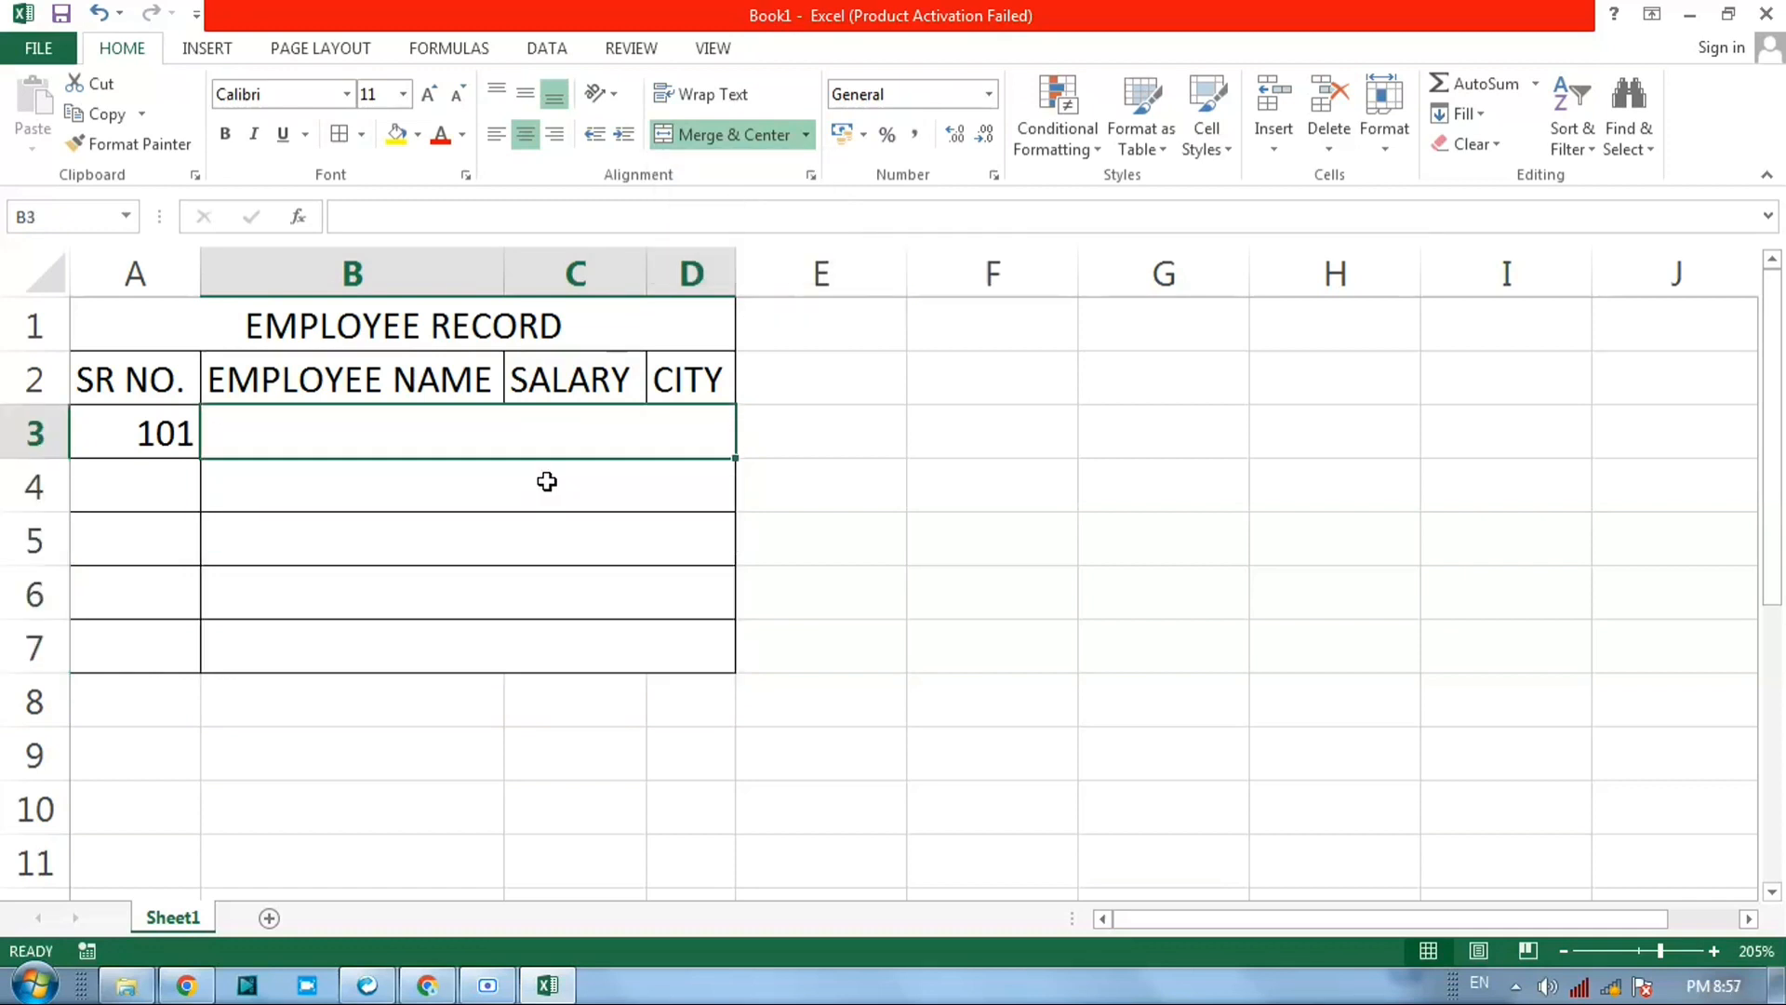
pyautogui.click(547, 481)
pyautogui.hotkey('ctrl', 'z')
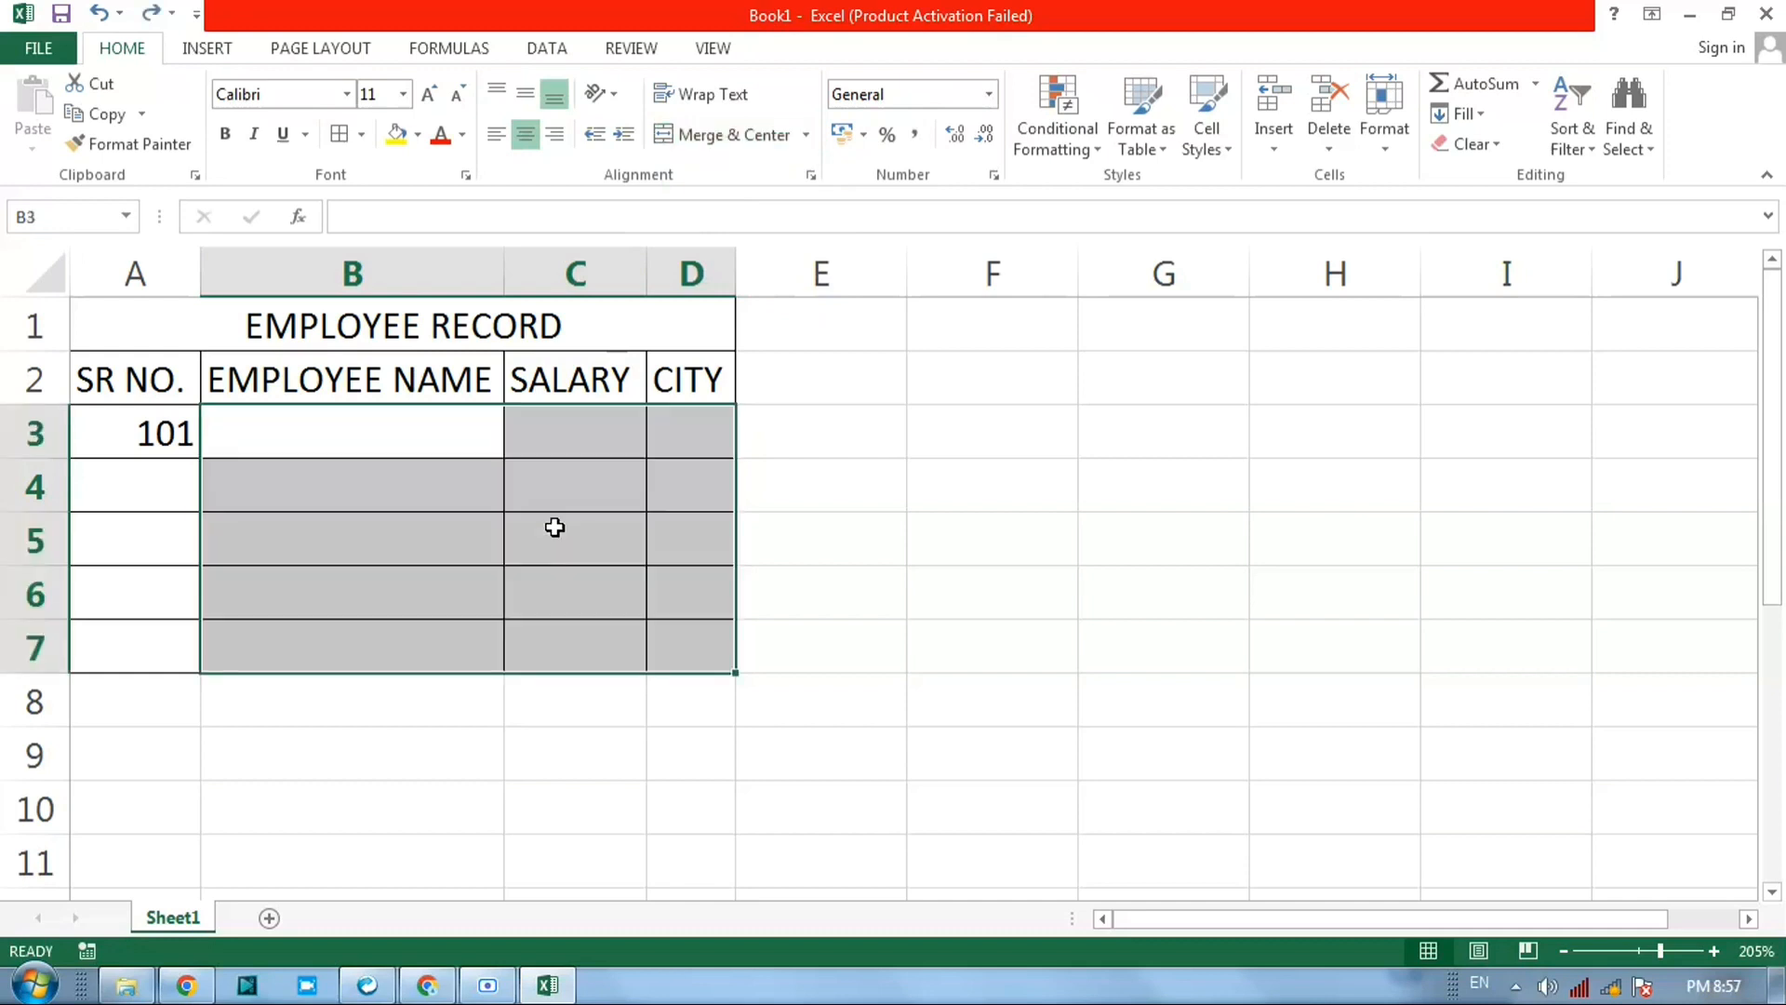
# Step: Apply Merge Across to B3:D7 again and check the merged cell in each of rows 3 to 7
pyautogui.click(438, 474)
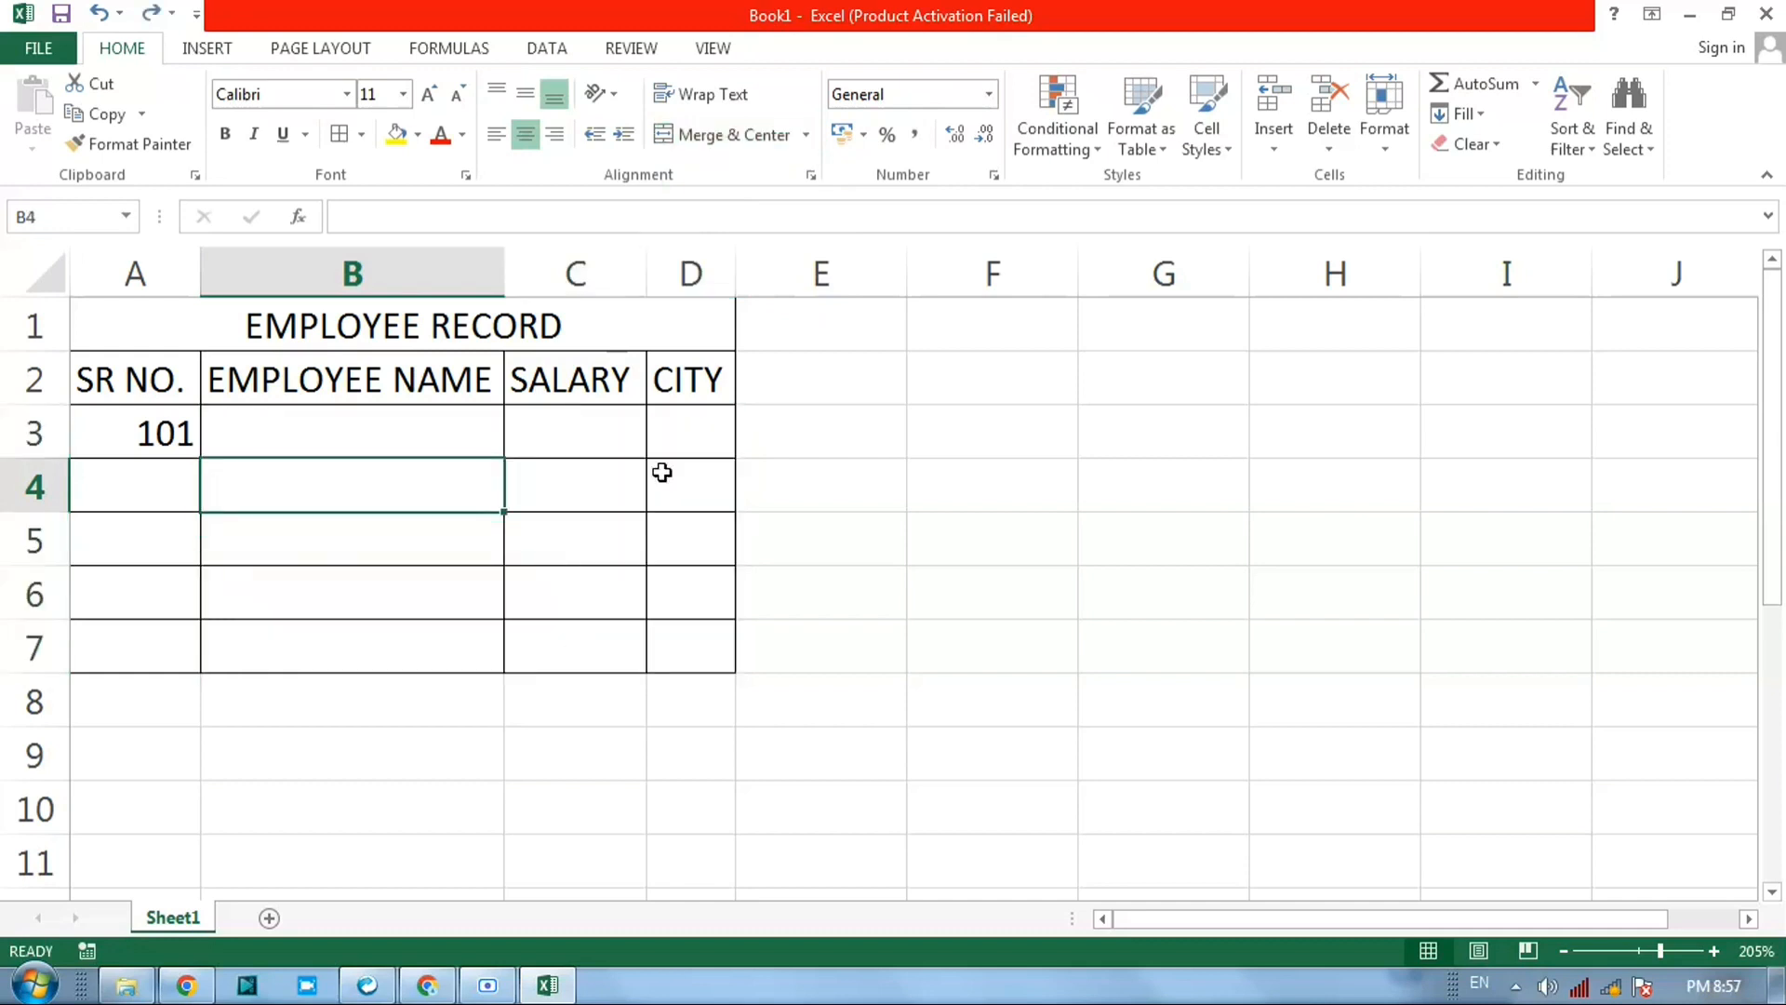
pyautogui.moveTo(391, 450); pyautogui.dragTo(648, 641)
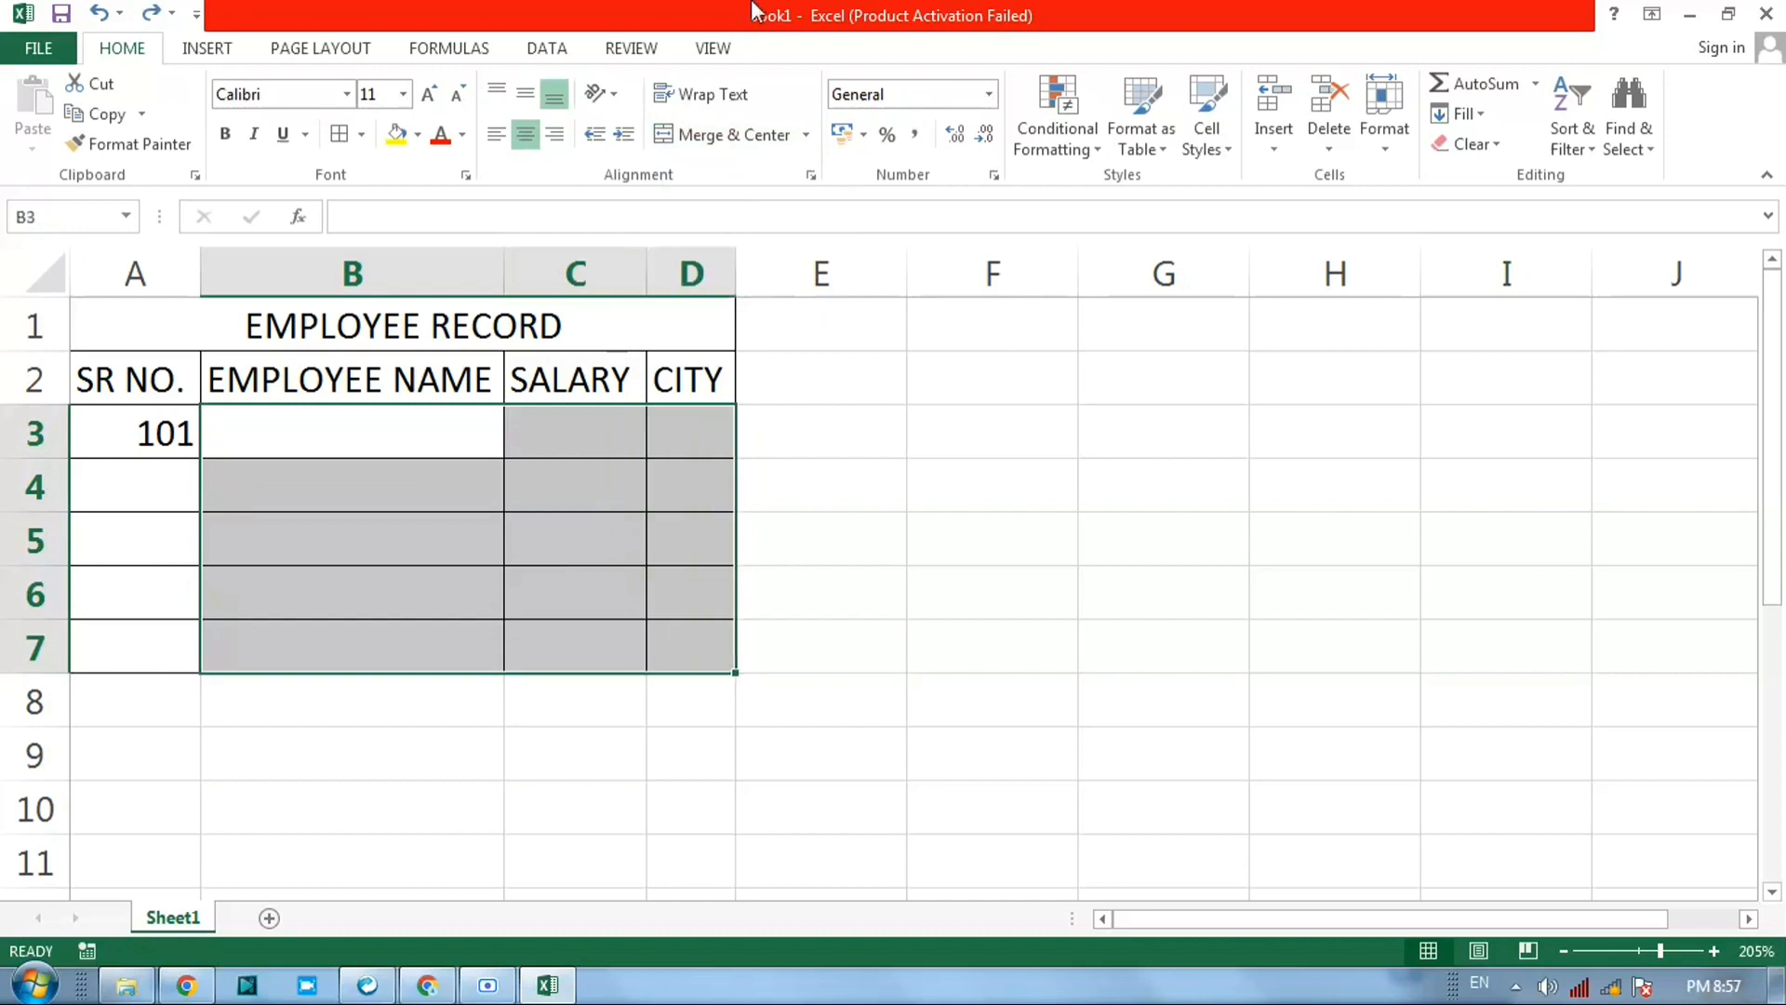
pyautogui.click(806, 134)
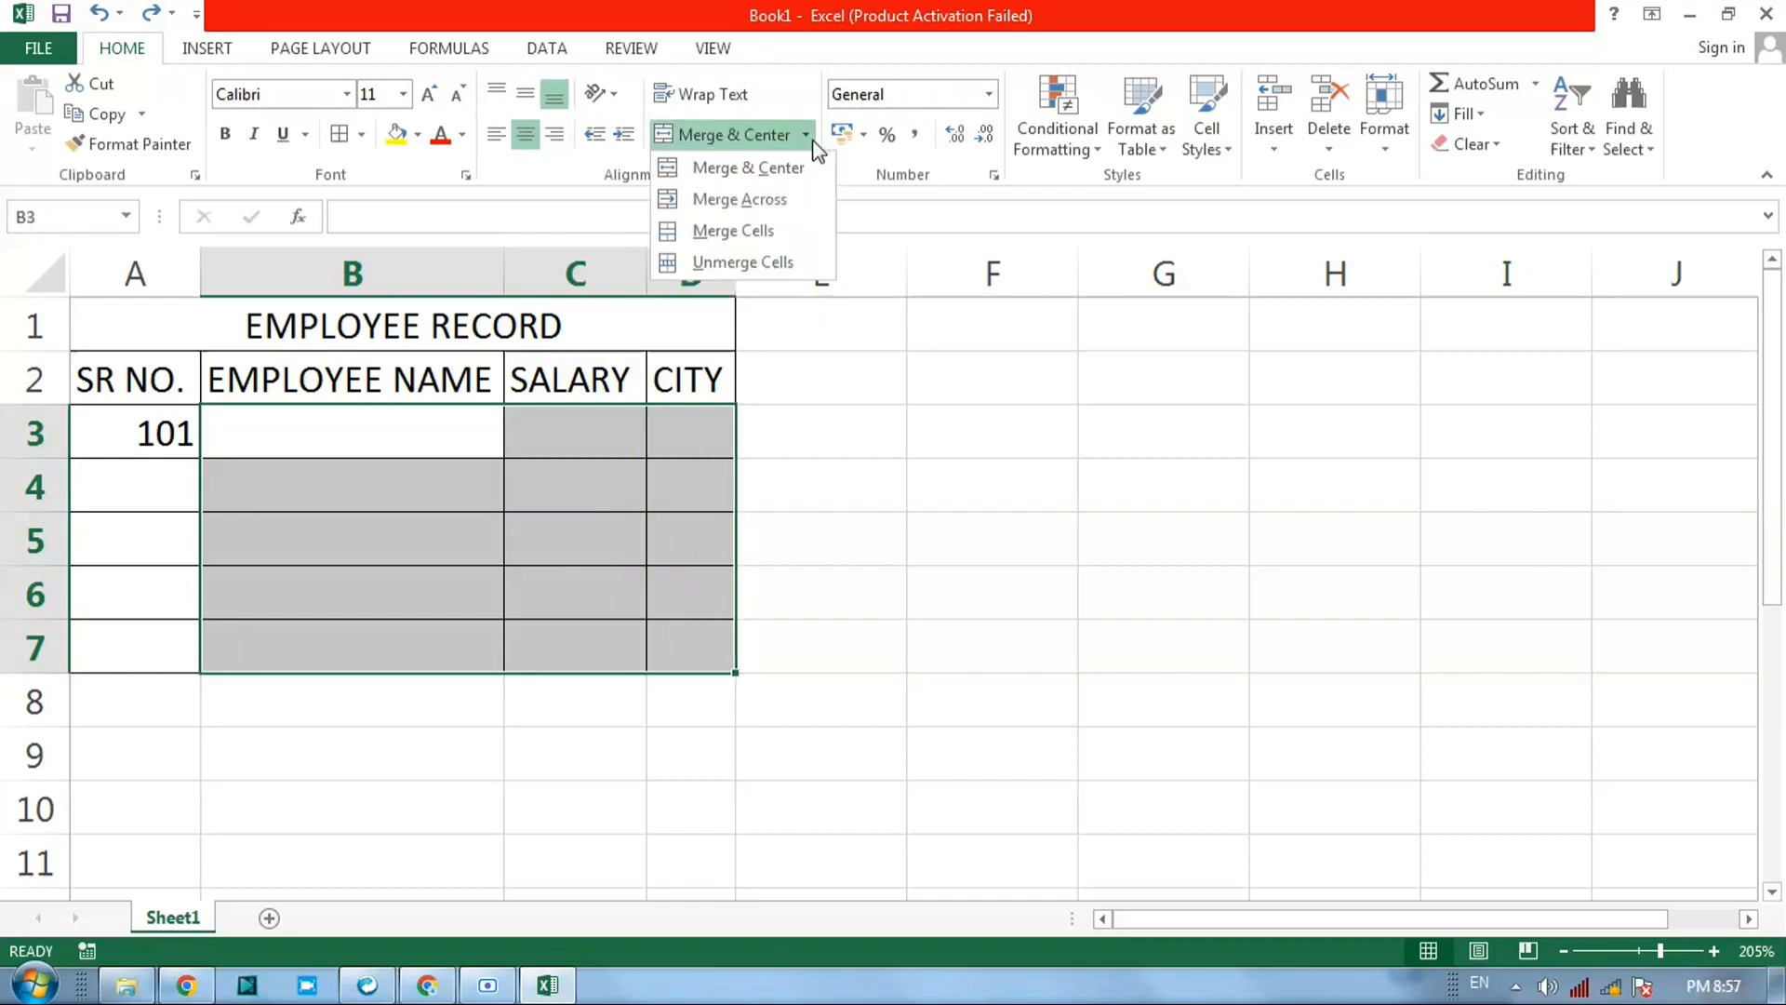
pyautogui.click(744, 196)
pyautogui.click(618, 514)
pyautogui.click(605, 448)
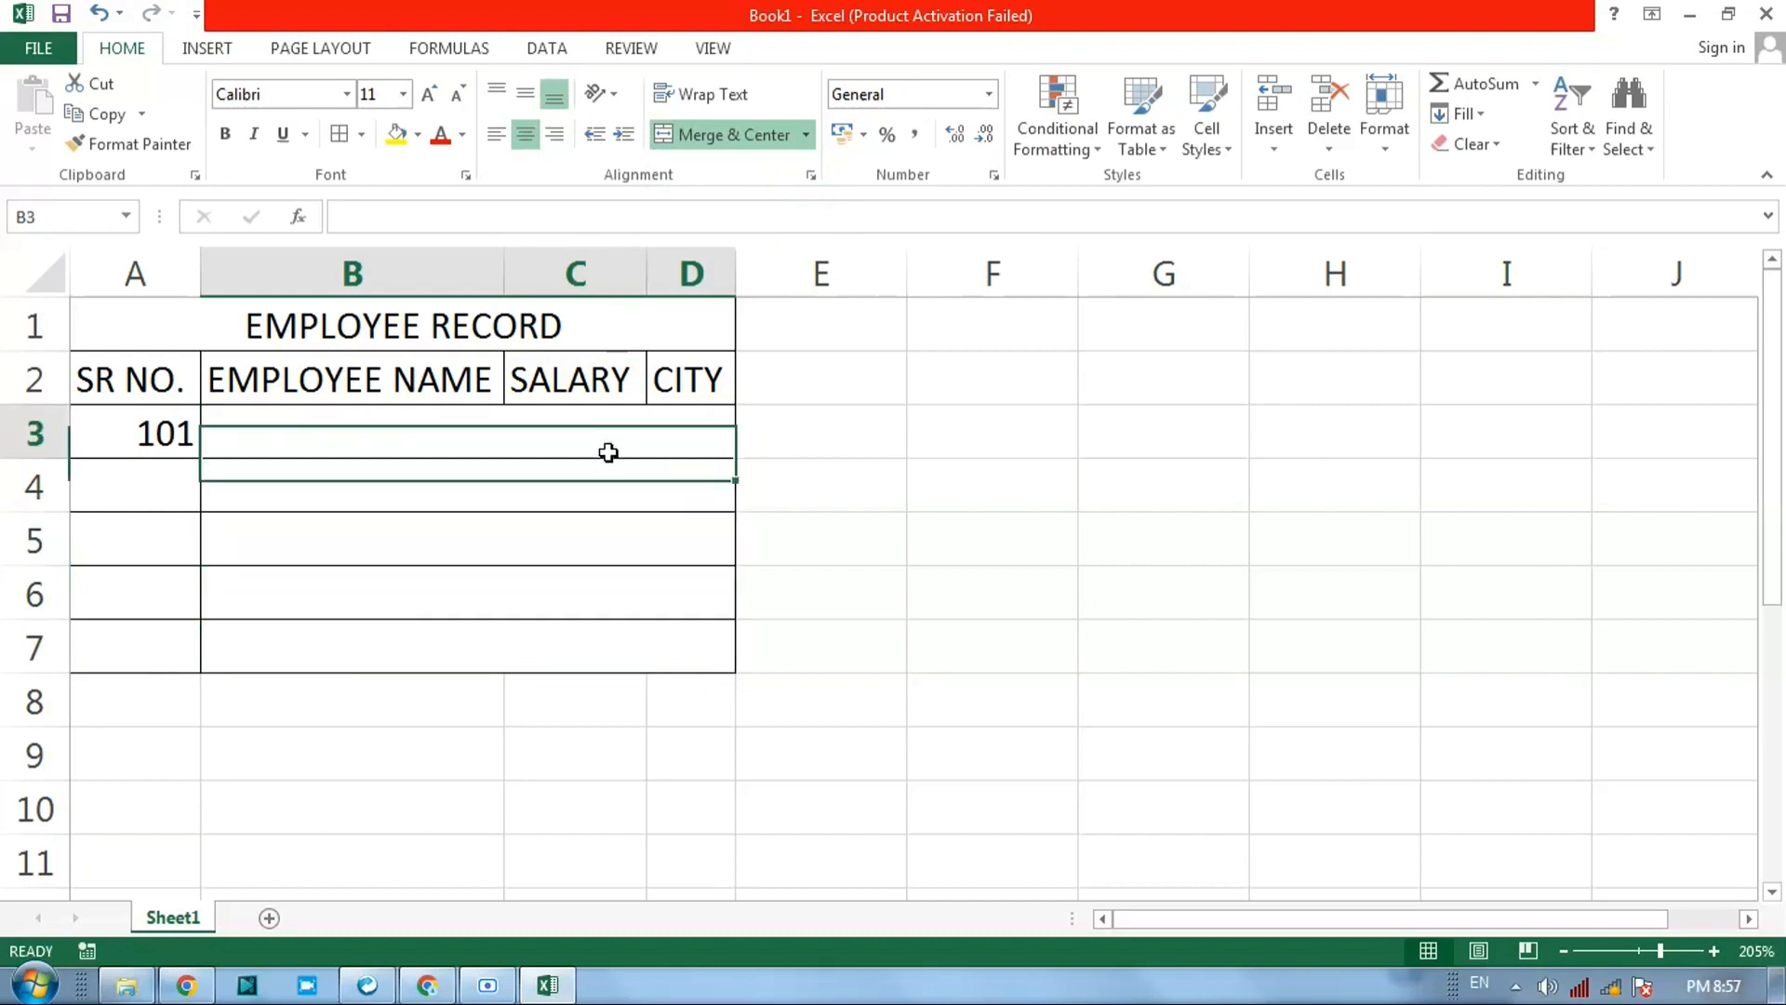
pyautogui.click(610, 480)
pyautogui.click(590, 549)
pyautogui.click(589, 595)
pyautogui.click(586, 650)
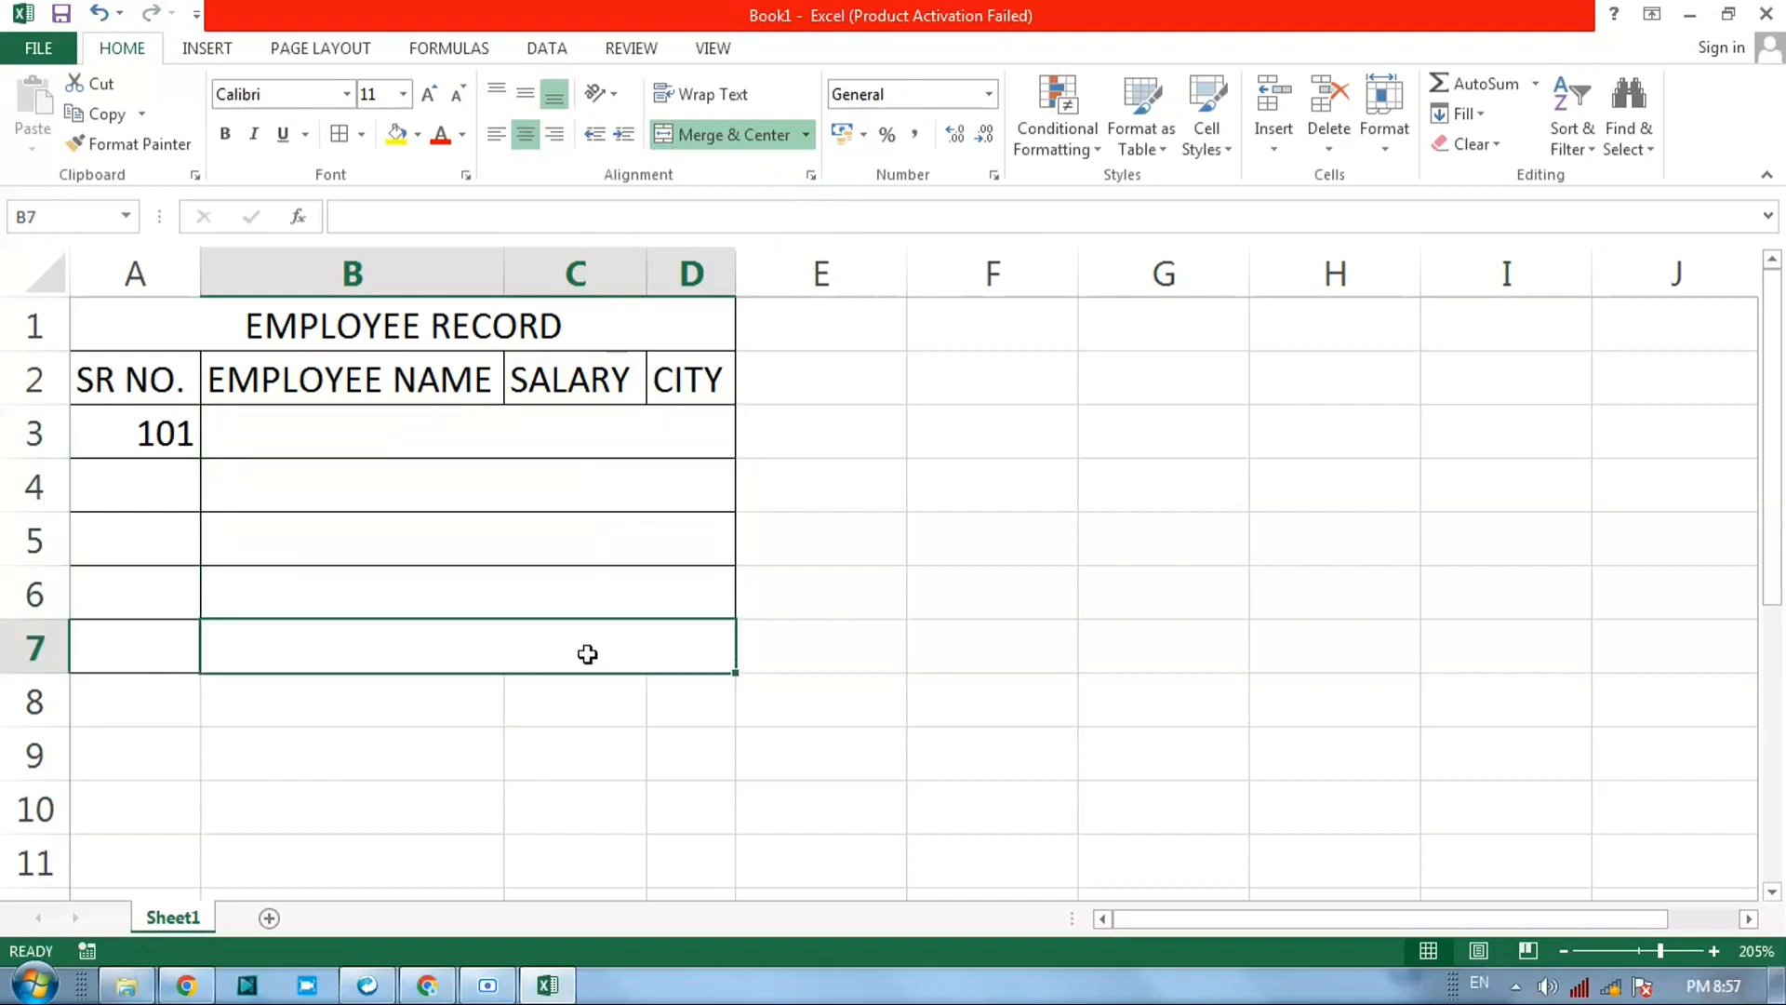
# Step: Unmerge the row-wise merged cells in rows 3 to 7 of columns B to D
pyautogui.moveTo(550, 445); pyautogui.dragTo(551, 644)
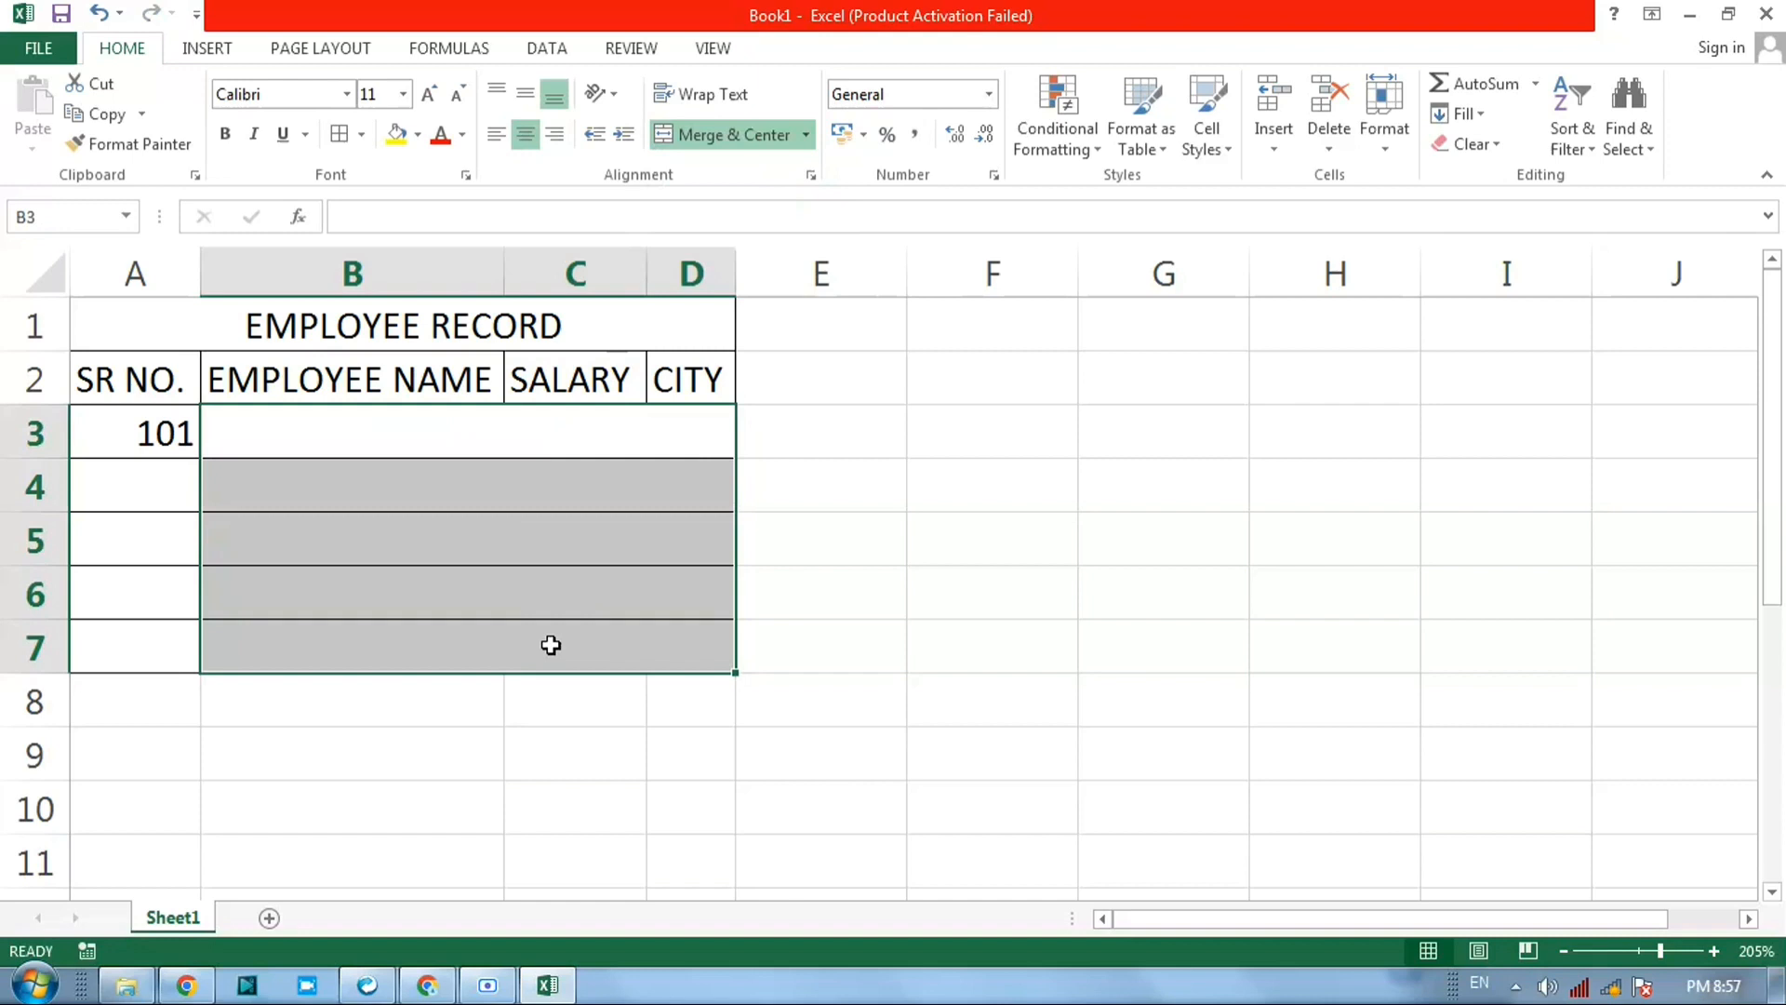
pyautogui.click(806, 135)
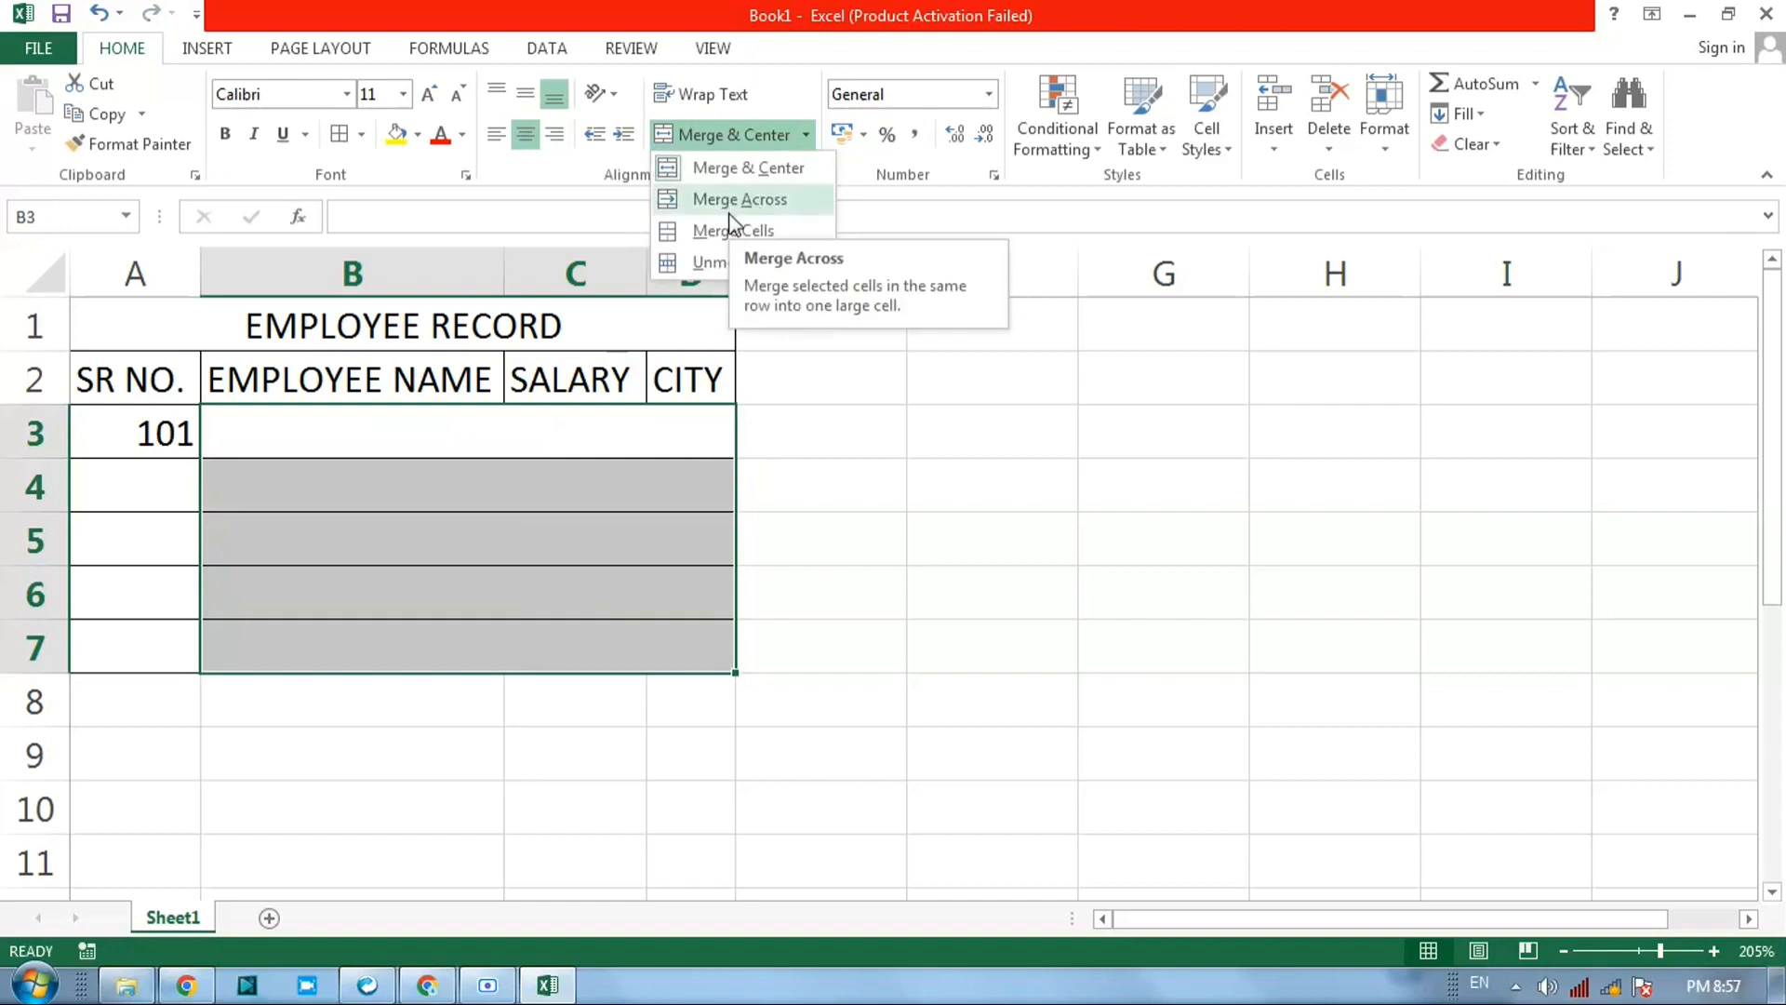
pyautogui.click(734, 258)
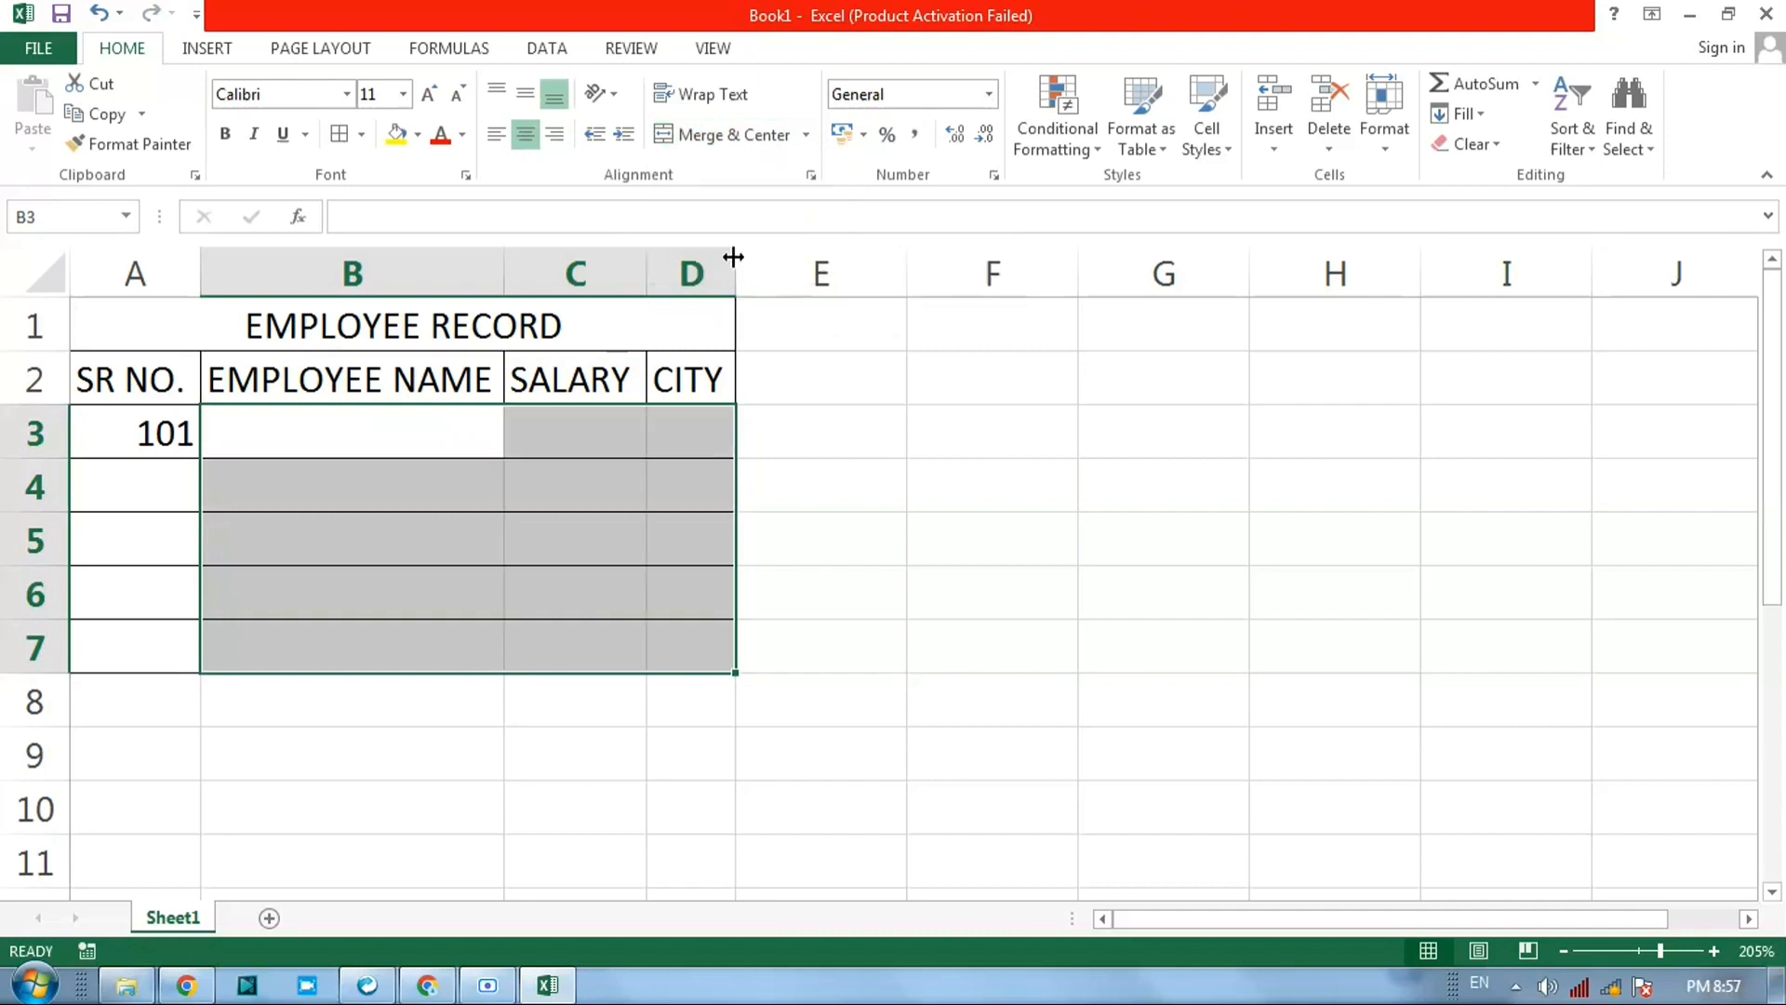
pyautogui.click(517, 521)
pyautogui.click(423, 465)
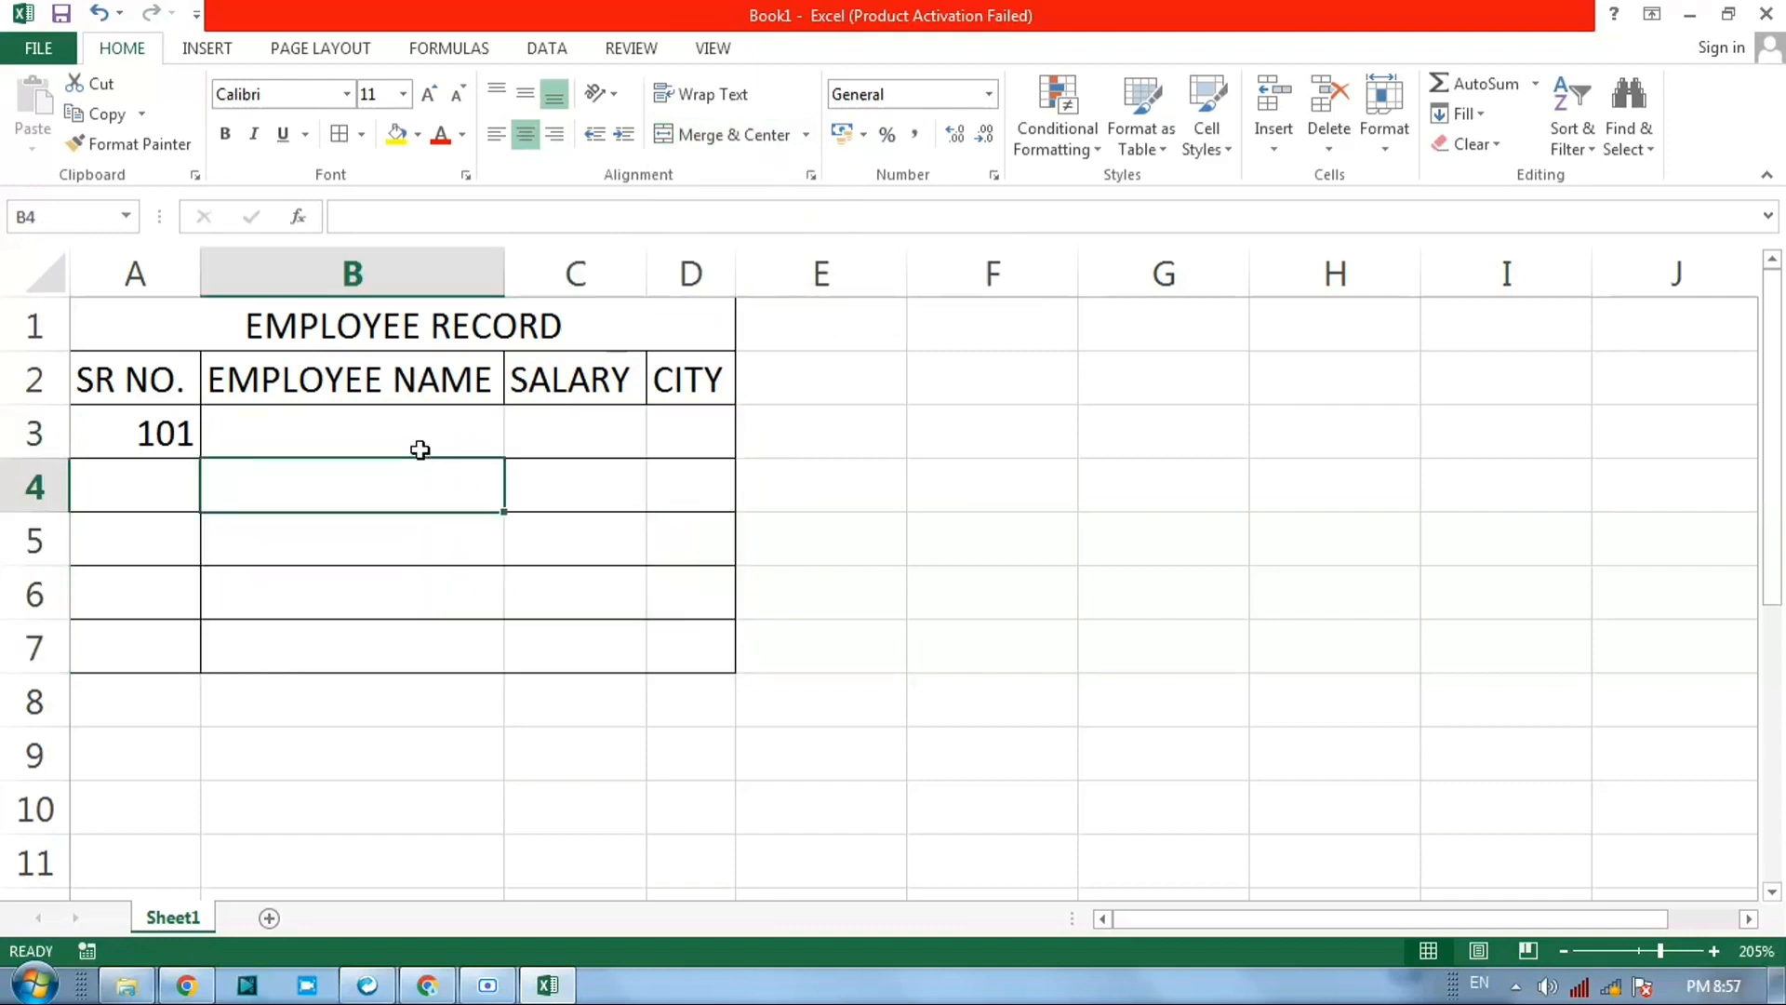
# Step: Combine the range B3:D7 into one cell with the Merge Cells option
pyautogui.click(429, 427)
pyautogui.moveTo(429, 428); pyautogui.dragTo(657, 658)
pyautogui.click(806, 134)
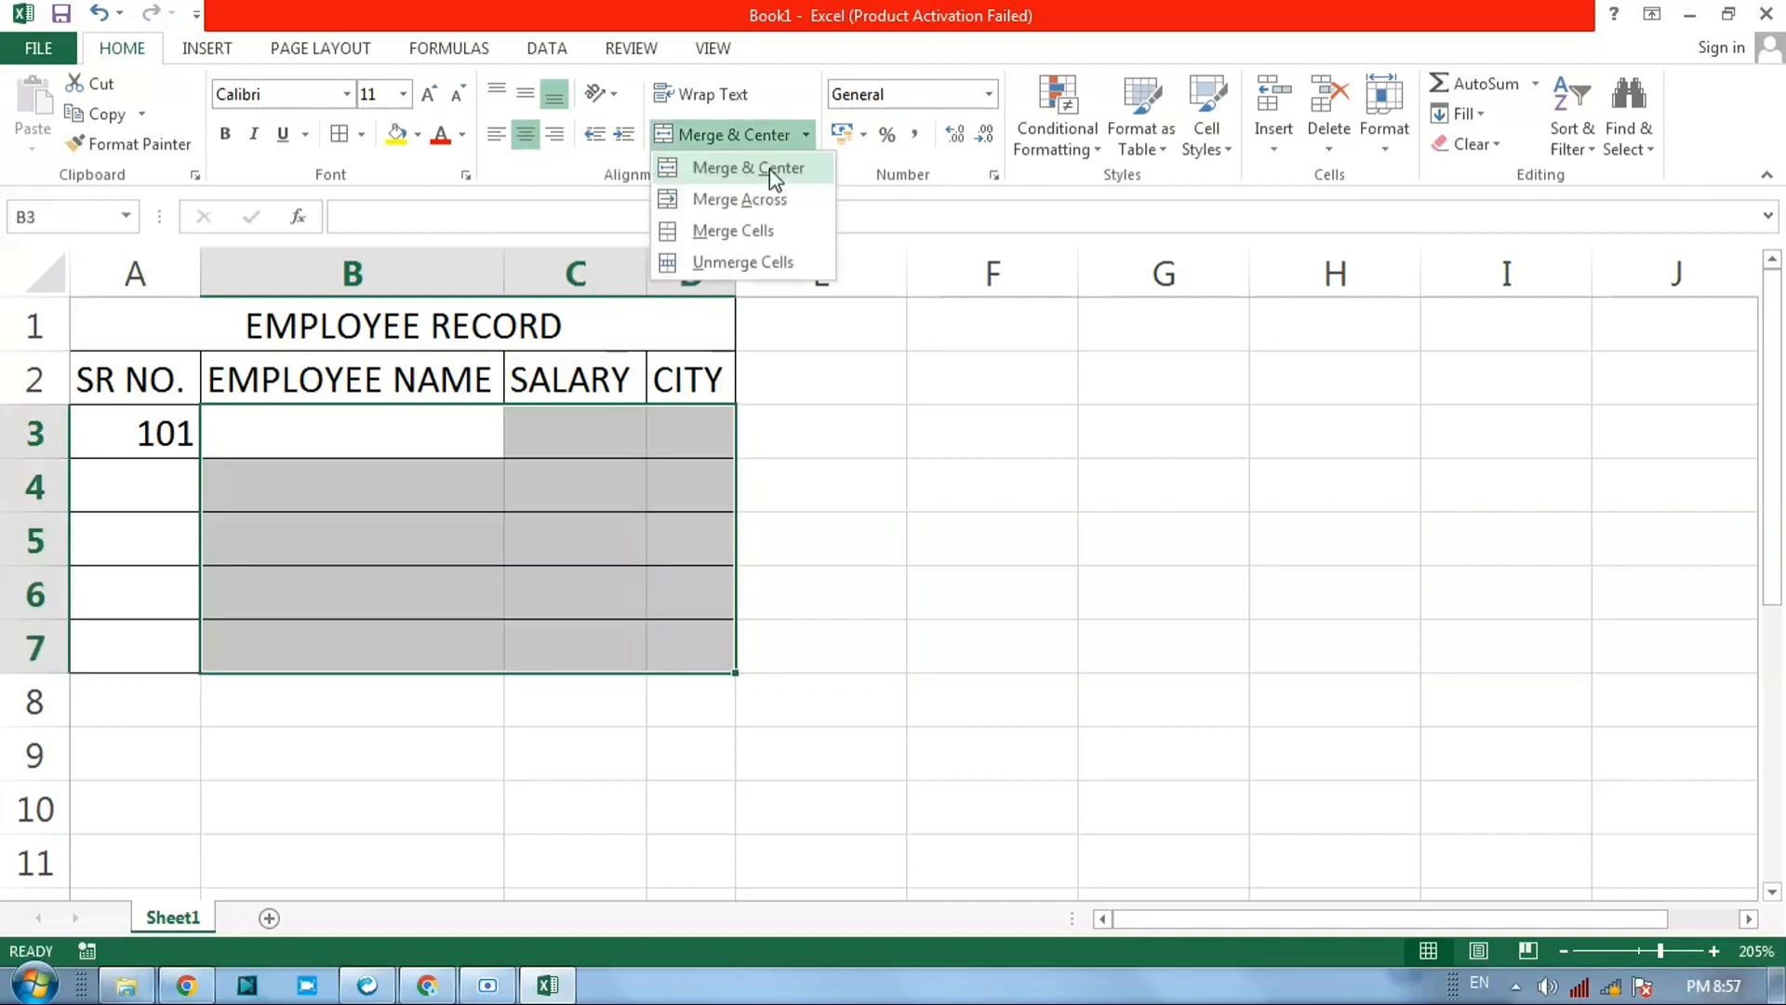
pyautogui.click(717, 231)
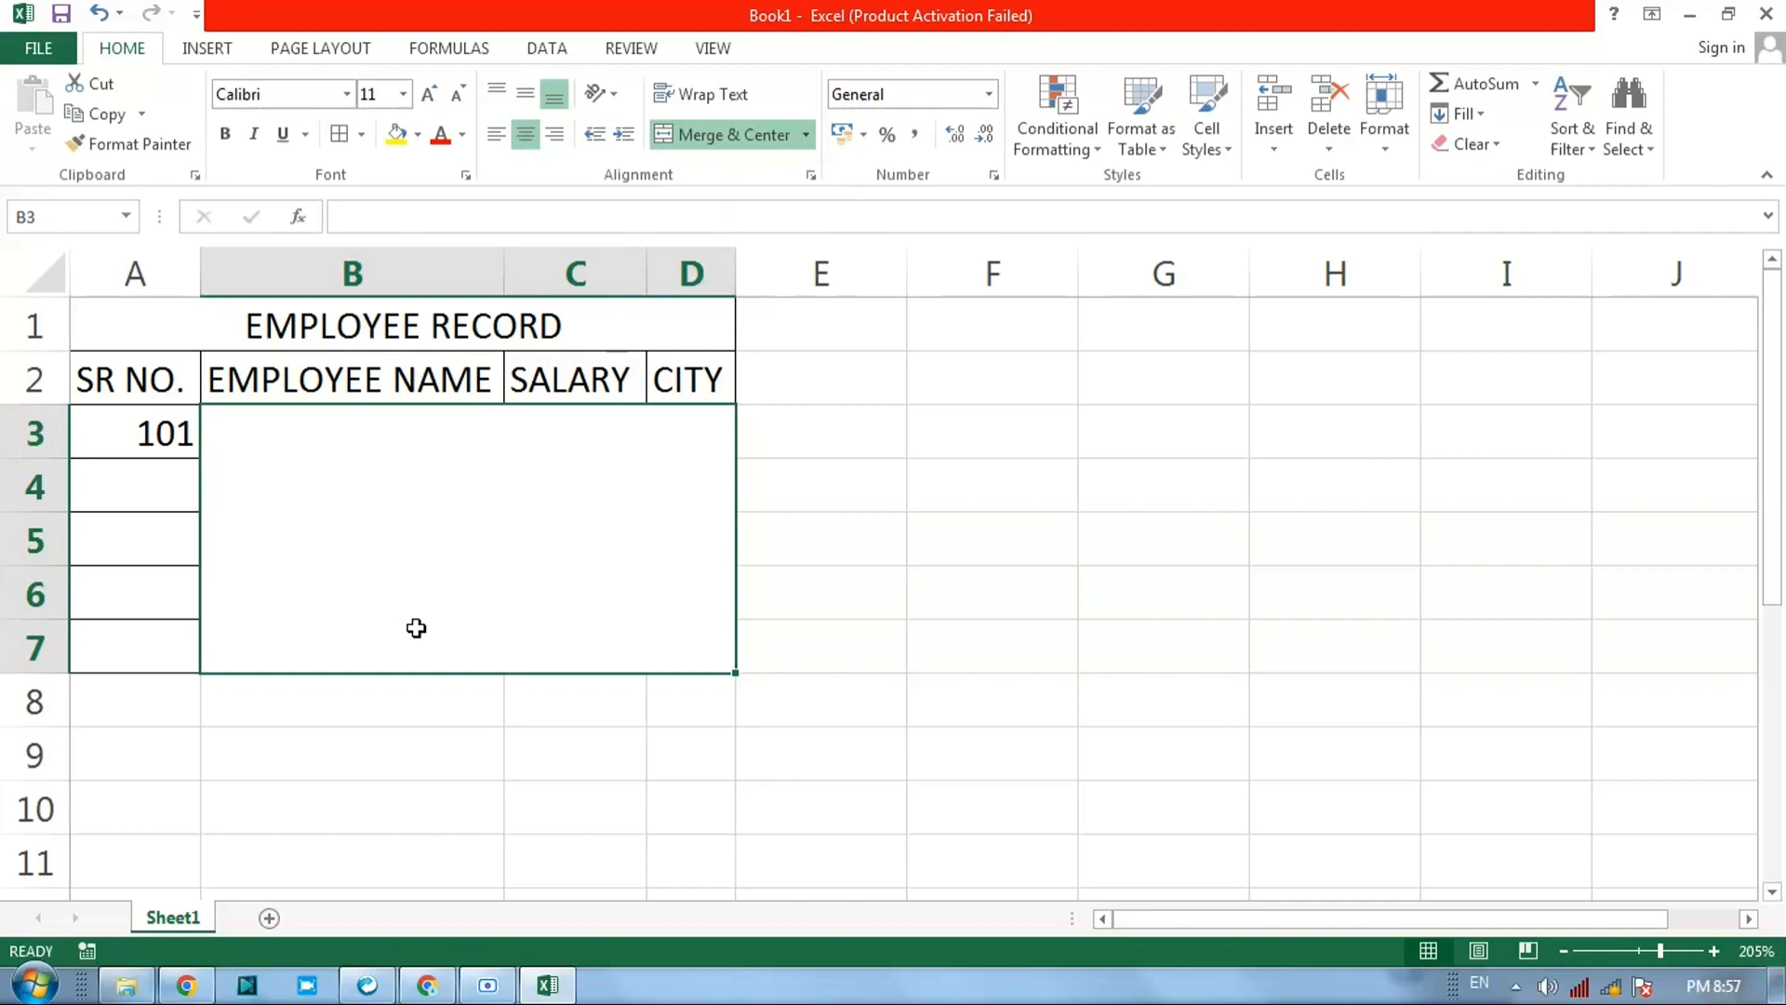
# Step: Enter the sample text CVCVCVCCV in the merged block B3:D7 and select the block again
pyautogui.write('CVCVCVCCV')
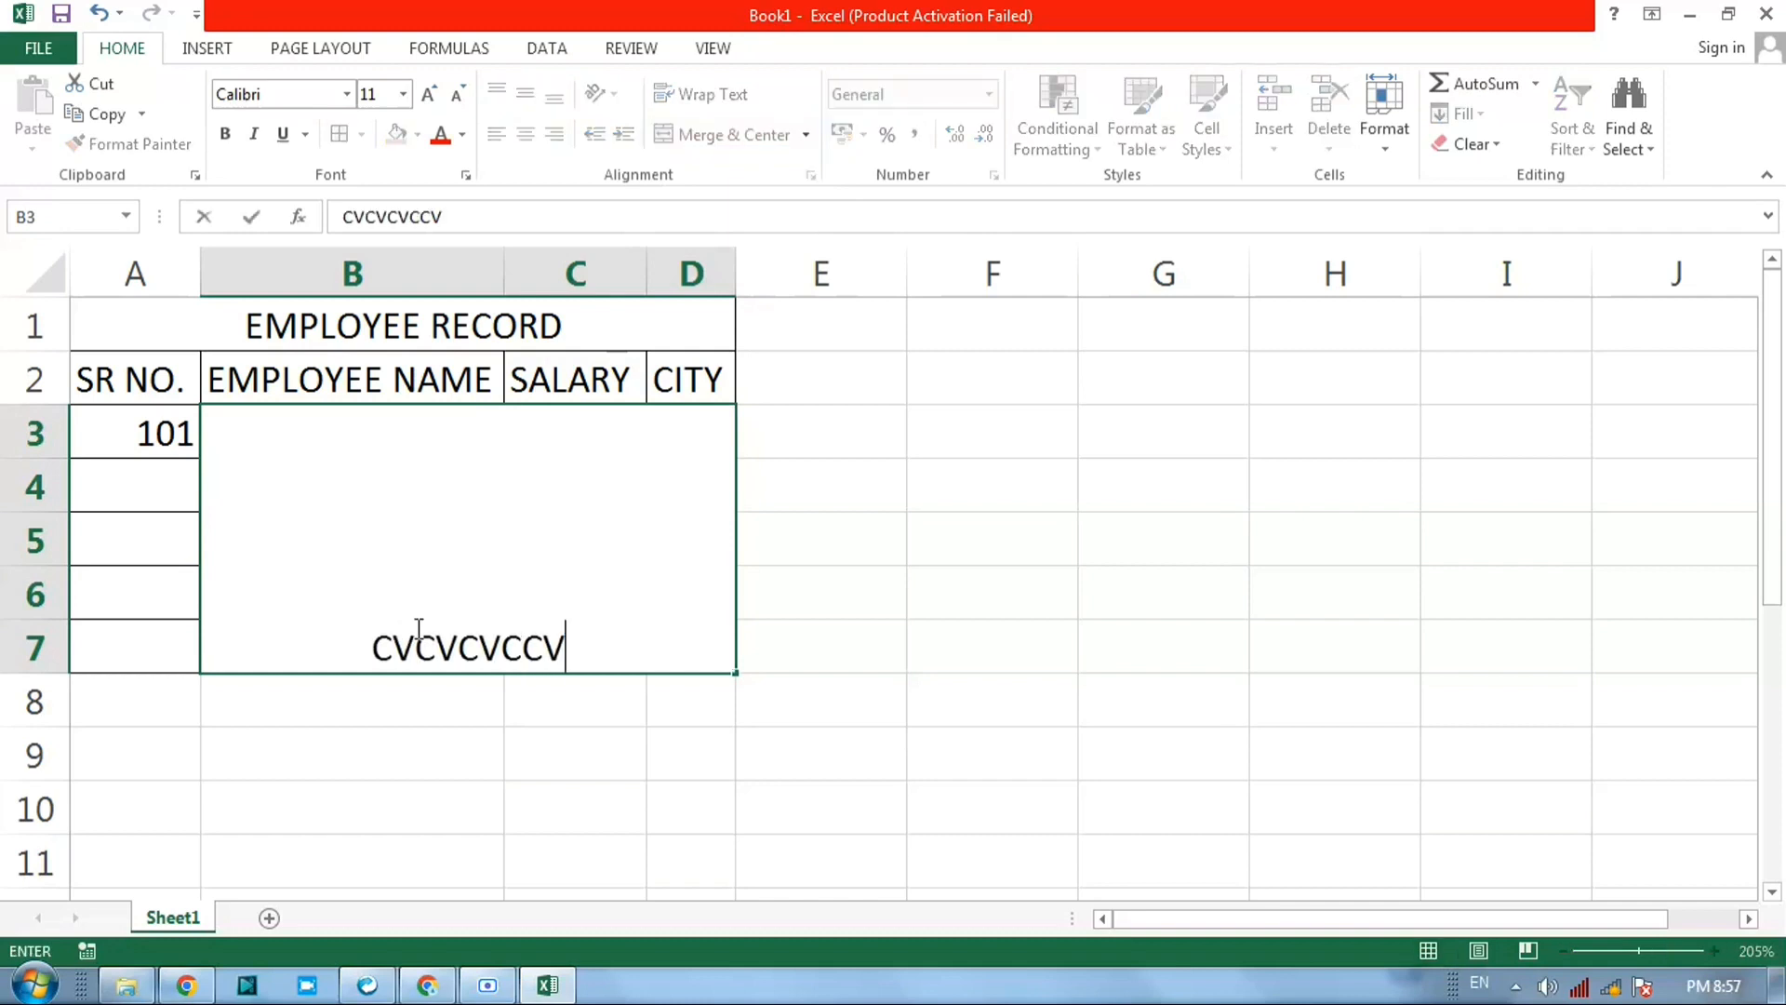
pyautogui.press('Return')
pyautogui.click(430, 614)
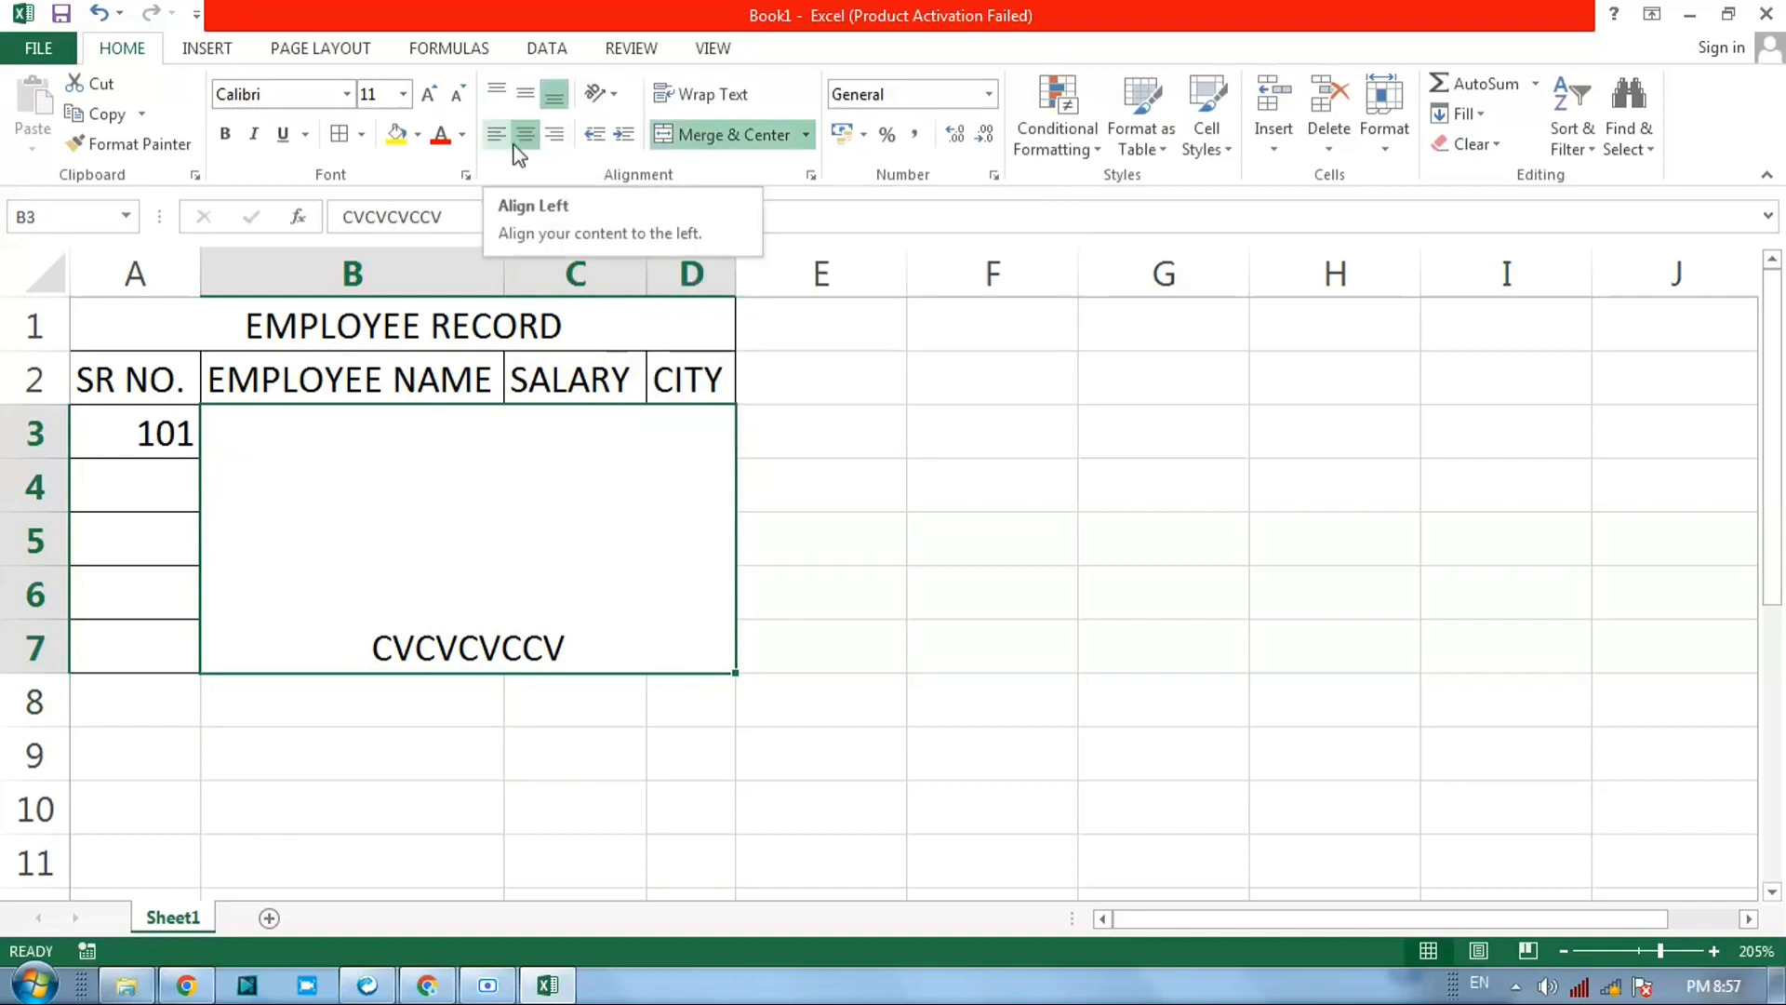
# Step: Unmerge the block B3:D7 containing the sample text and check the separate cells in row 3
pyautogui.click(807, 137)
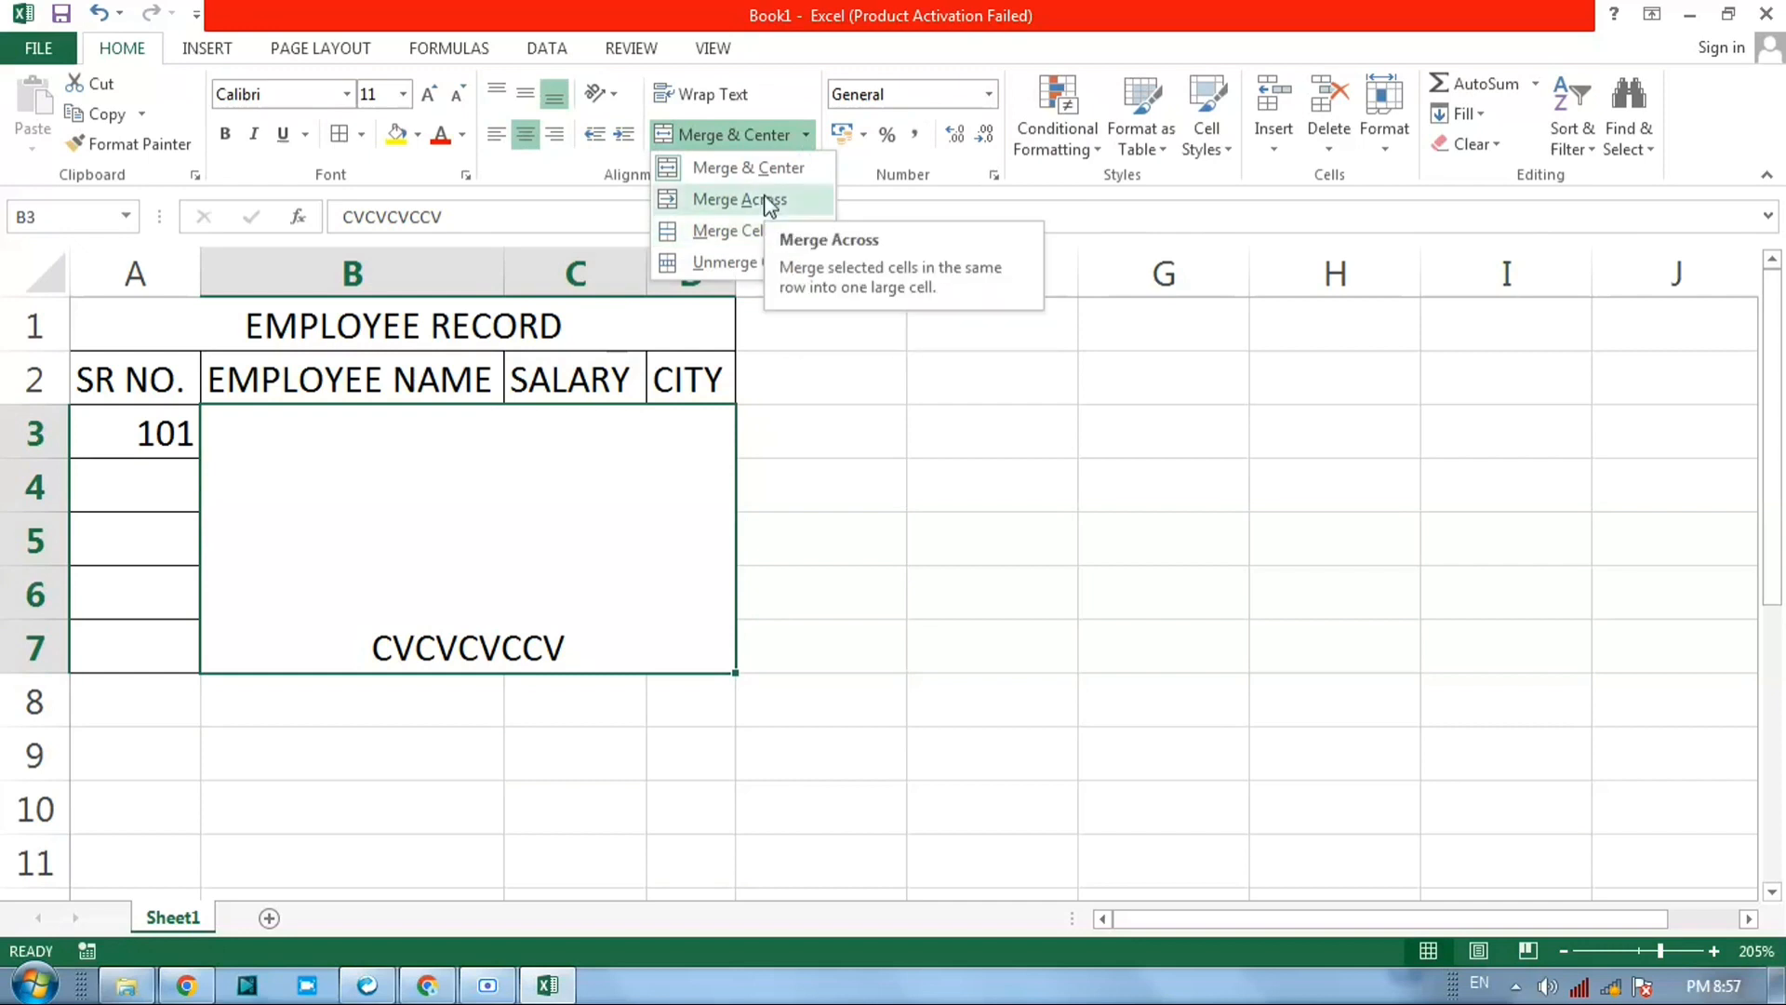
pyautogui.click(727, 264)
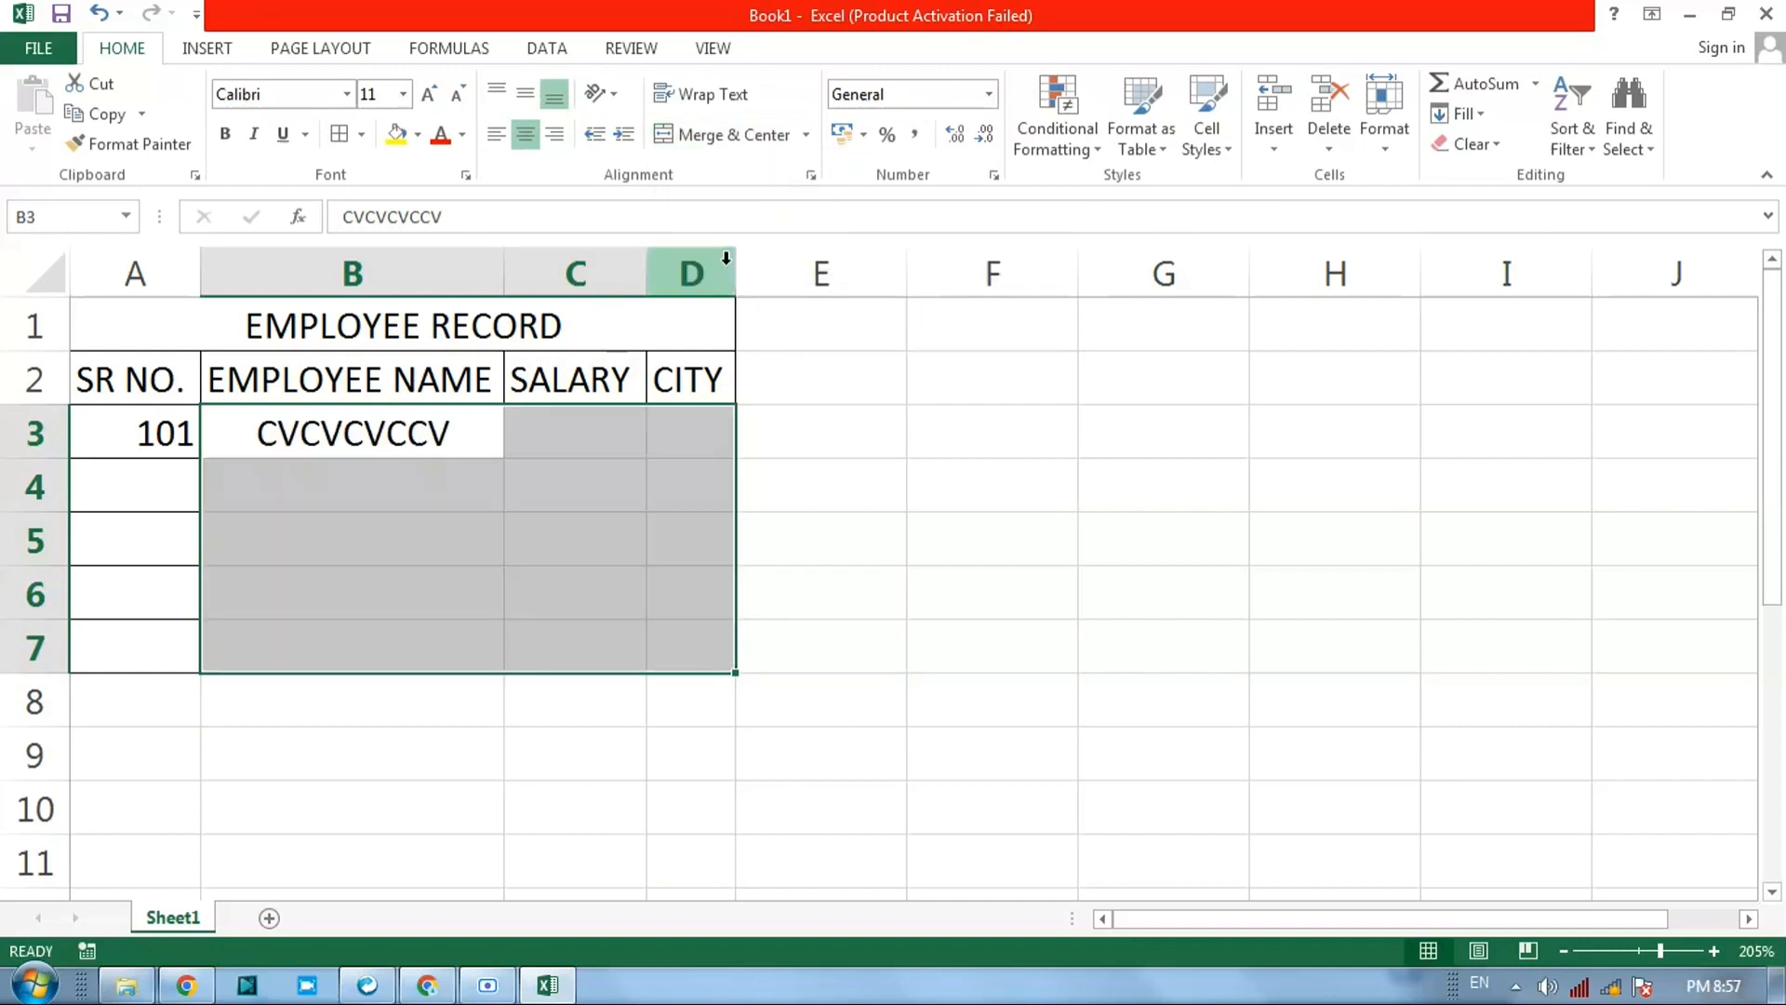
pyautogui.click(554, 514)
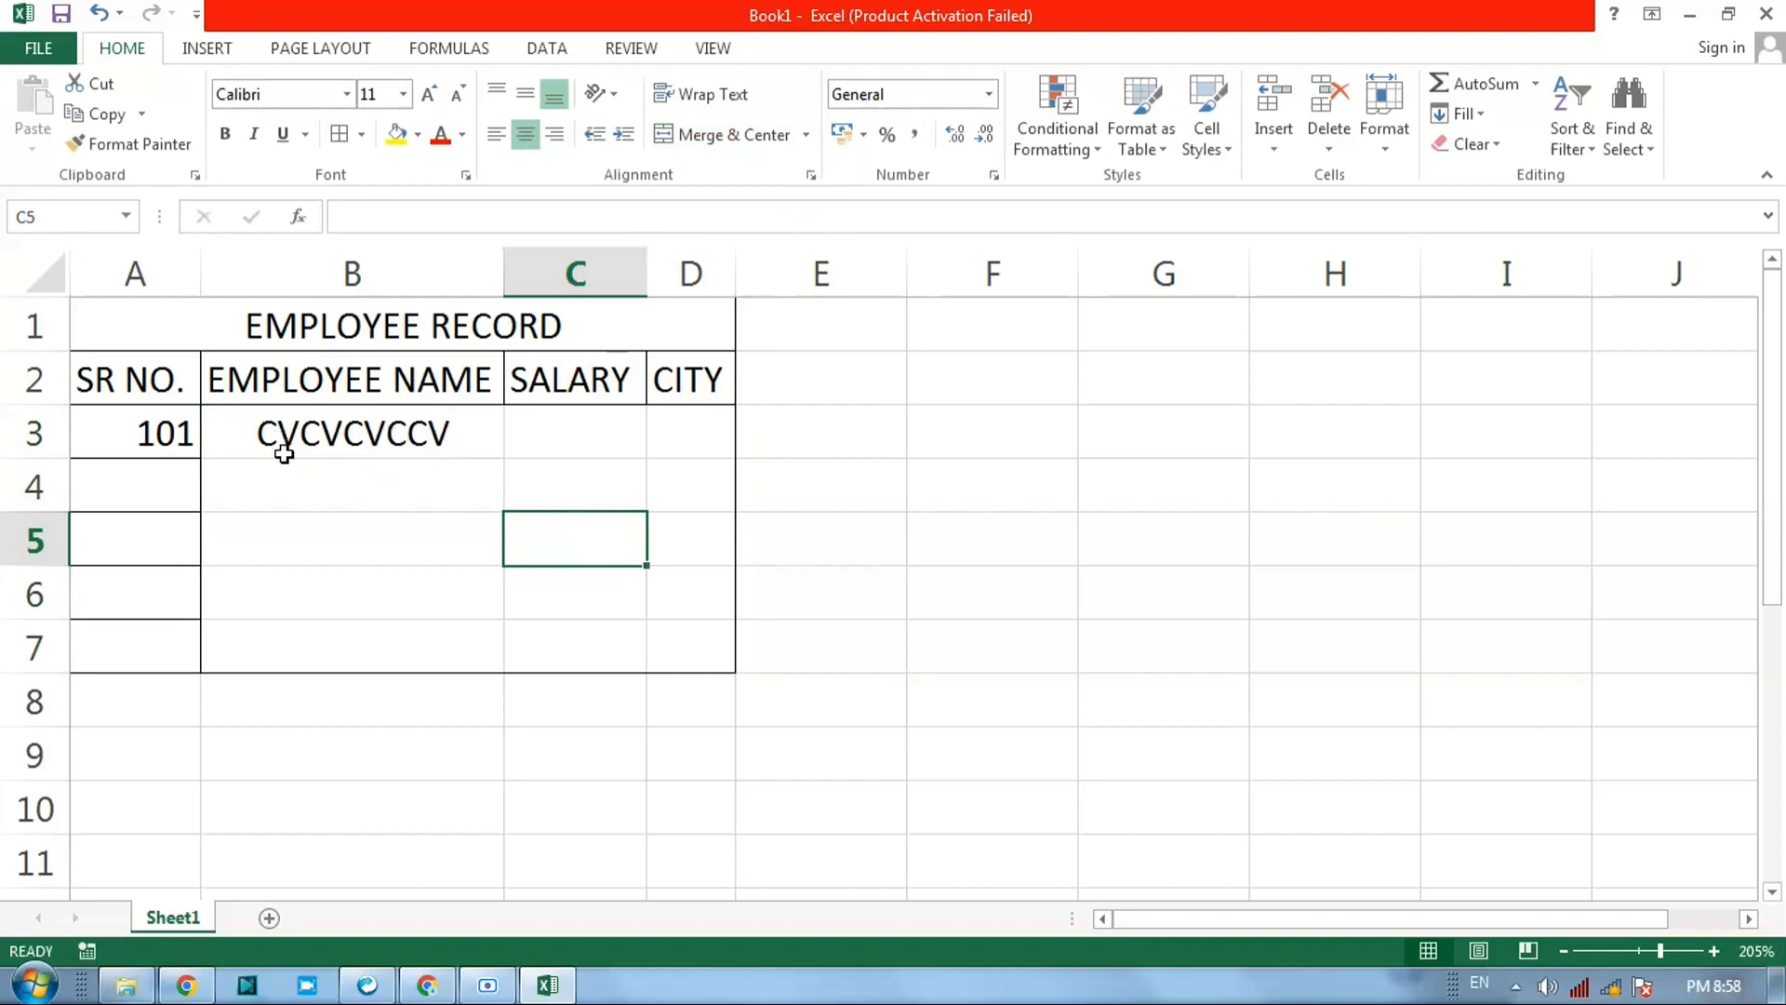
pyautogui.click(458, 447)
pyautogui.click(567, 432)
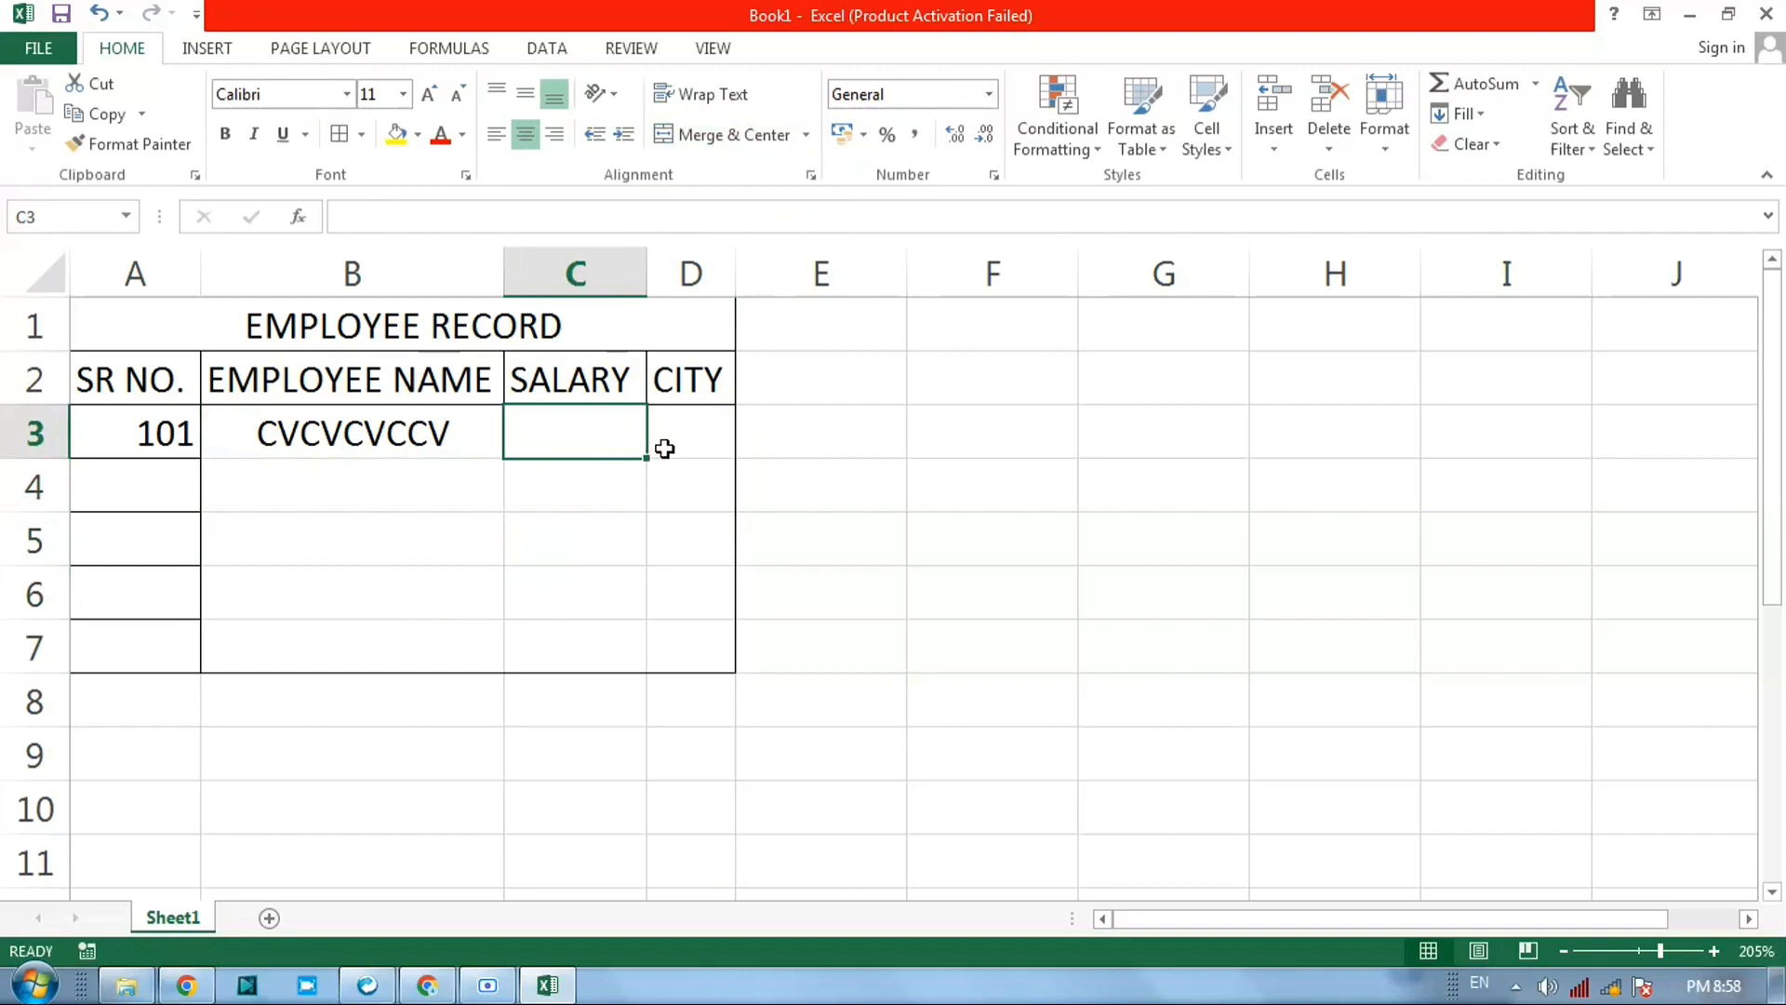
# Step: Undo the sample text and all merging and unmerging of B3:D7, back to before Merge Across was applied
pyautogui.hotkey('ctrl', 'z')
pyautogui.hotkey('ctrl', 'z')
pyautogui.hotkey('ctrl', 'z')
pyautogui.hotkey('ctrl', 'z')
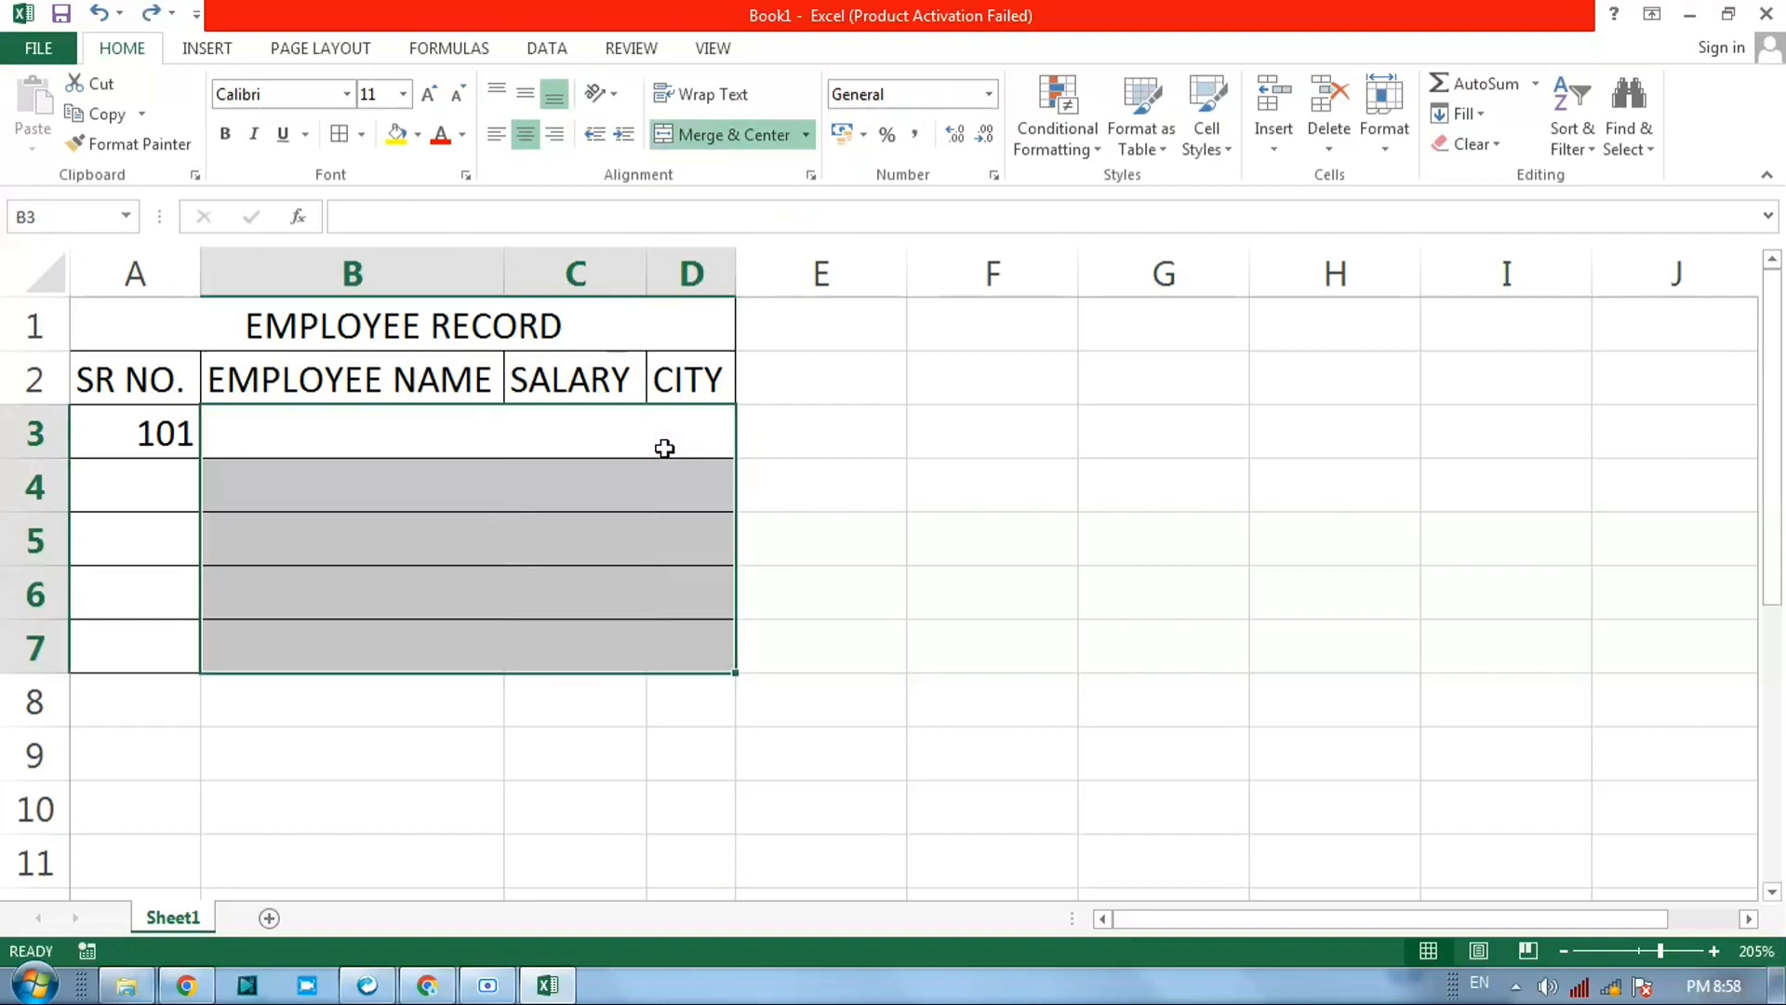
pyautogui.hotkey('ctrl', 'z')
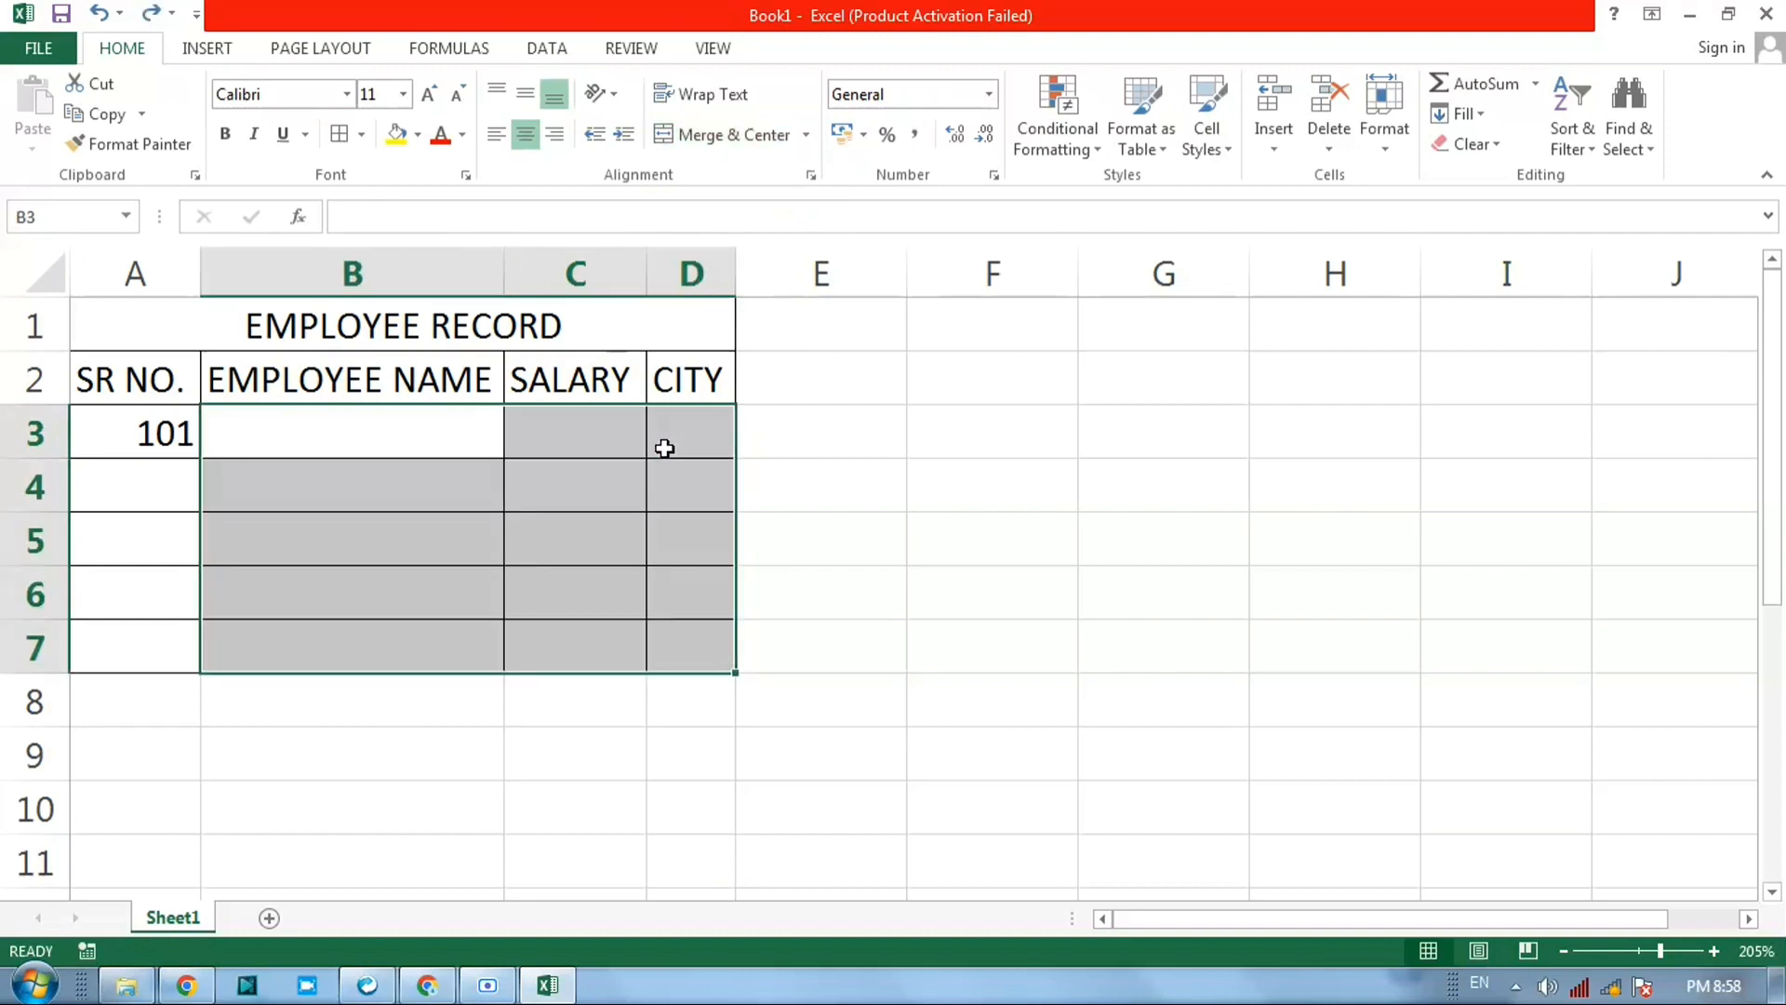
pyautogui.click(630, 439)
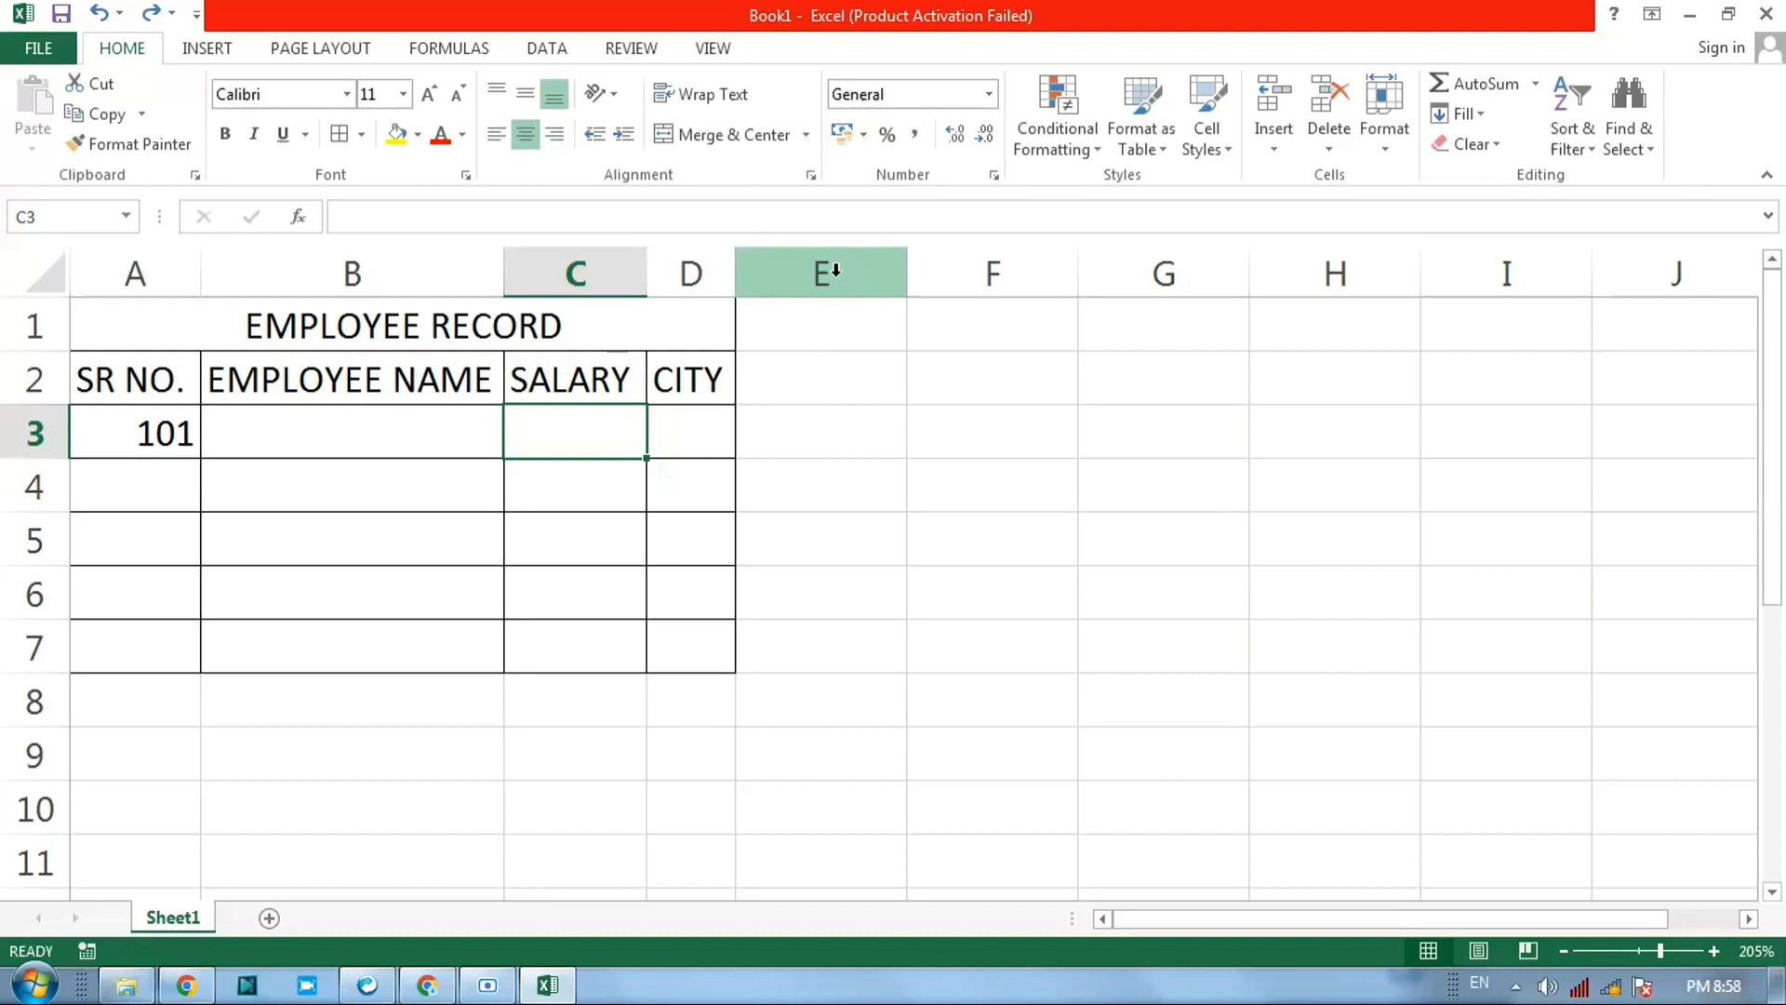
pyautogui.click(178, 329)
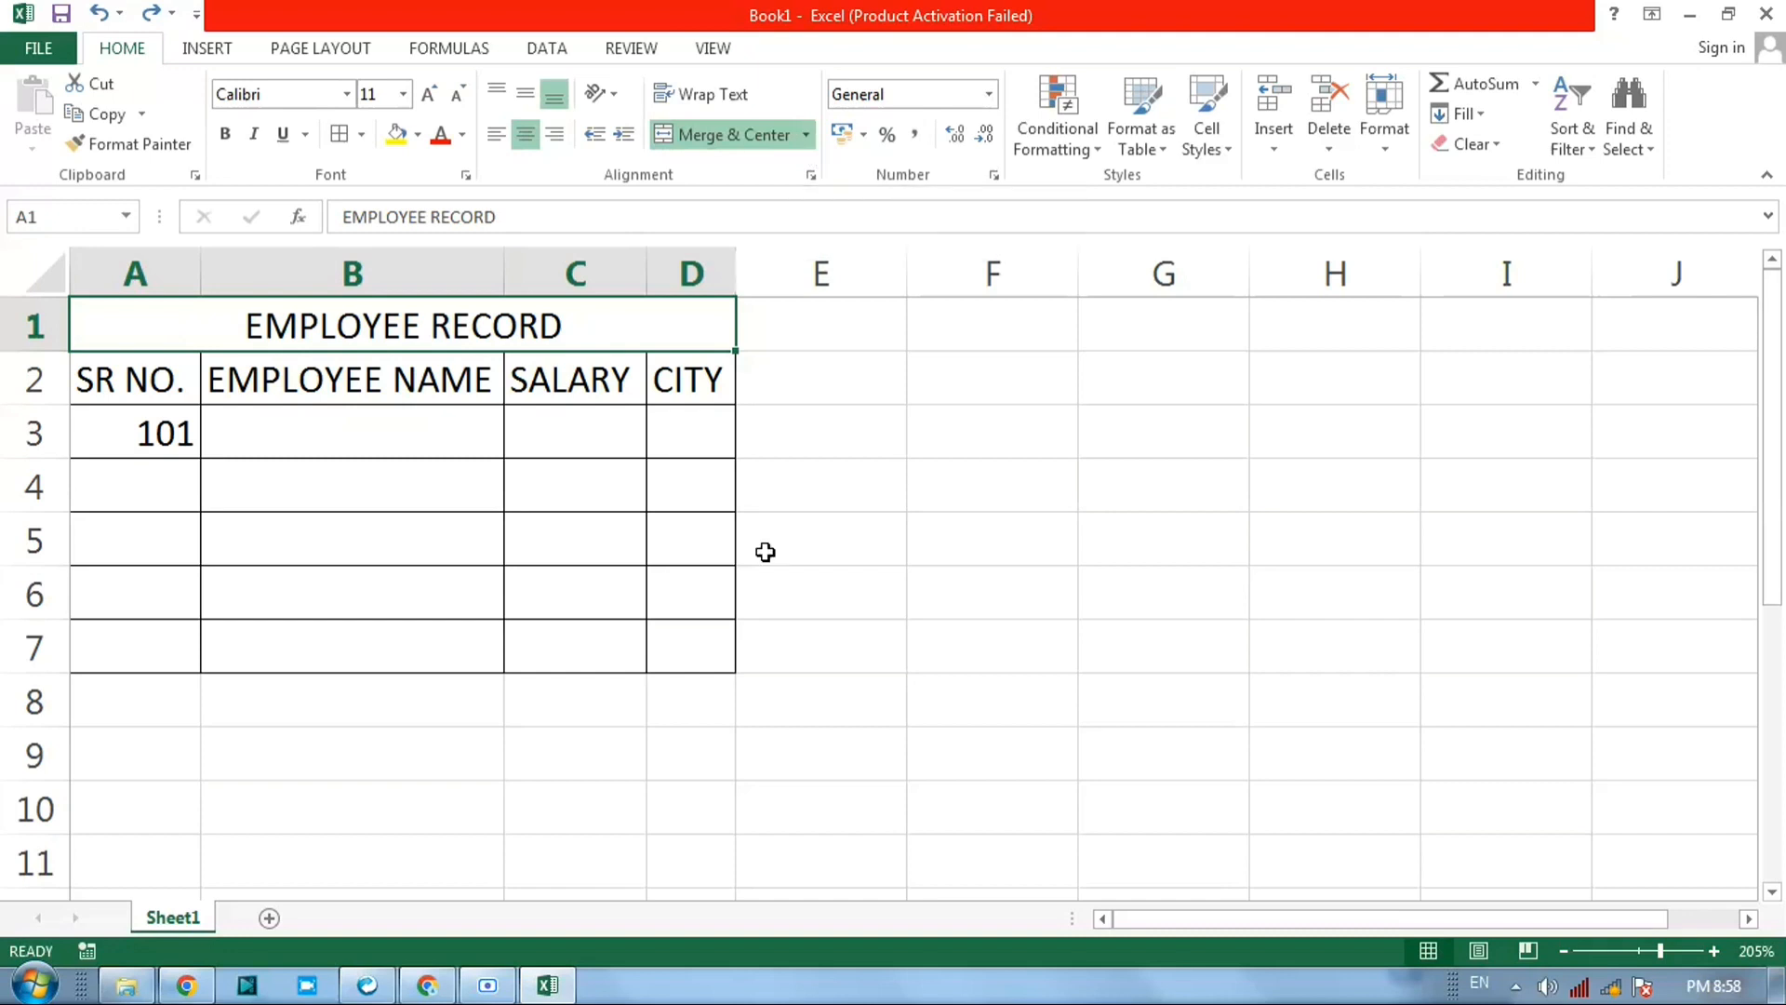
pyautogui.click(446, 502)
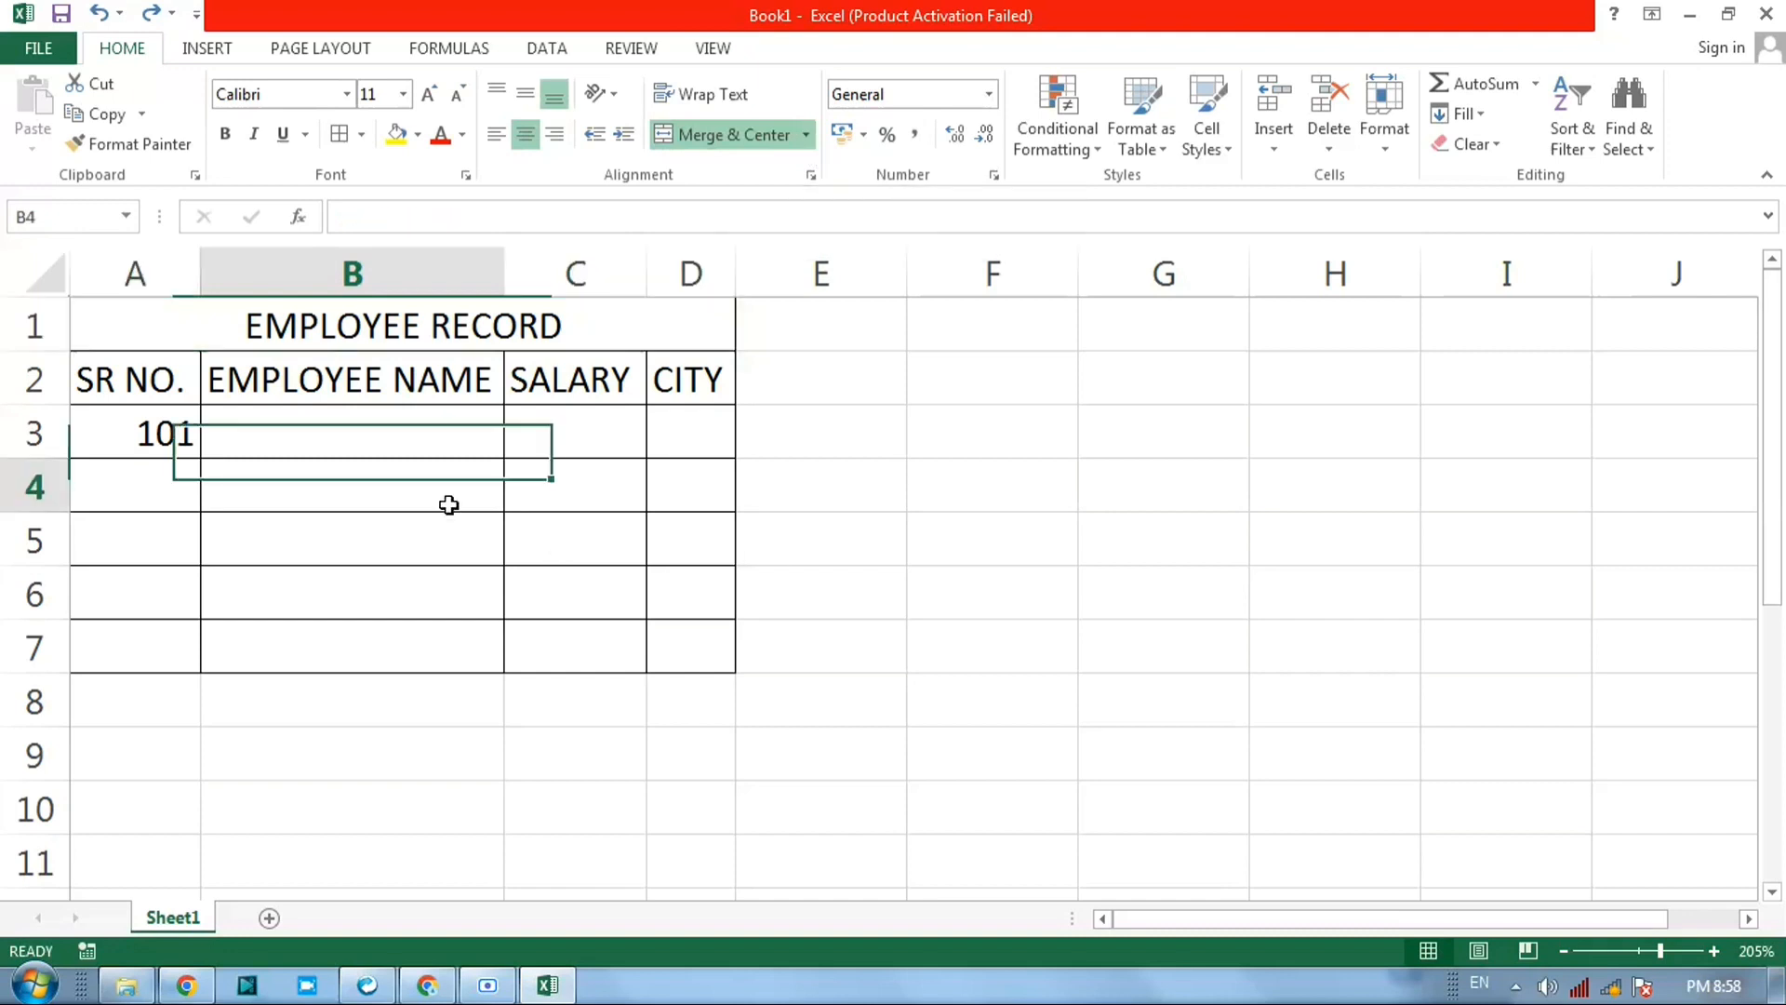
pyautogui.click(199, 332)
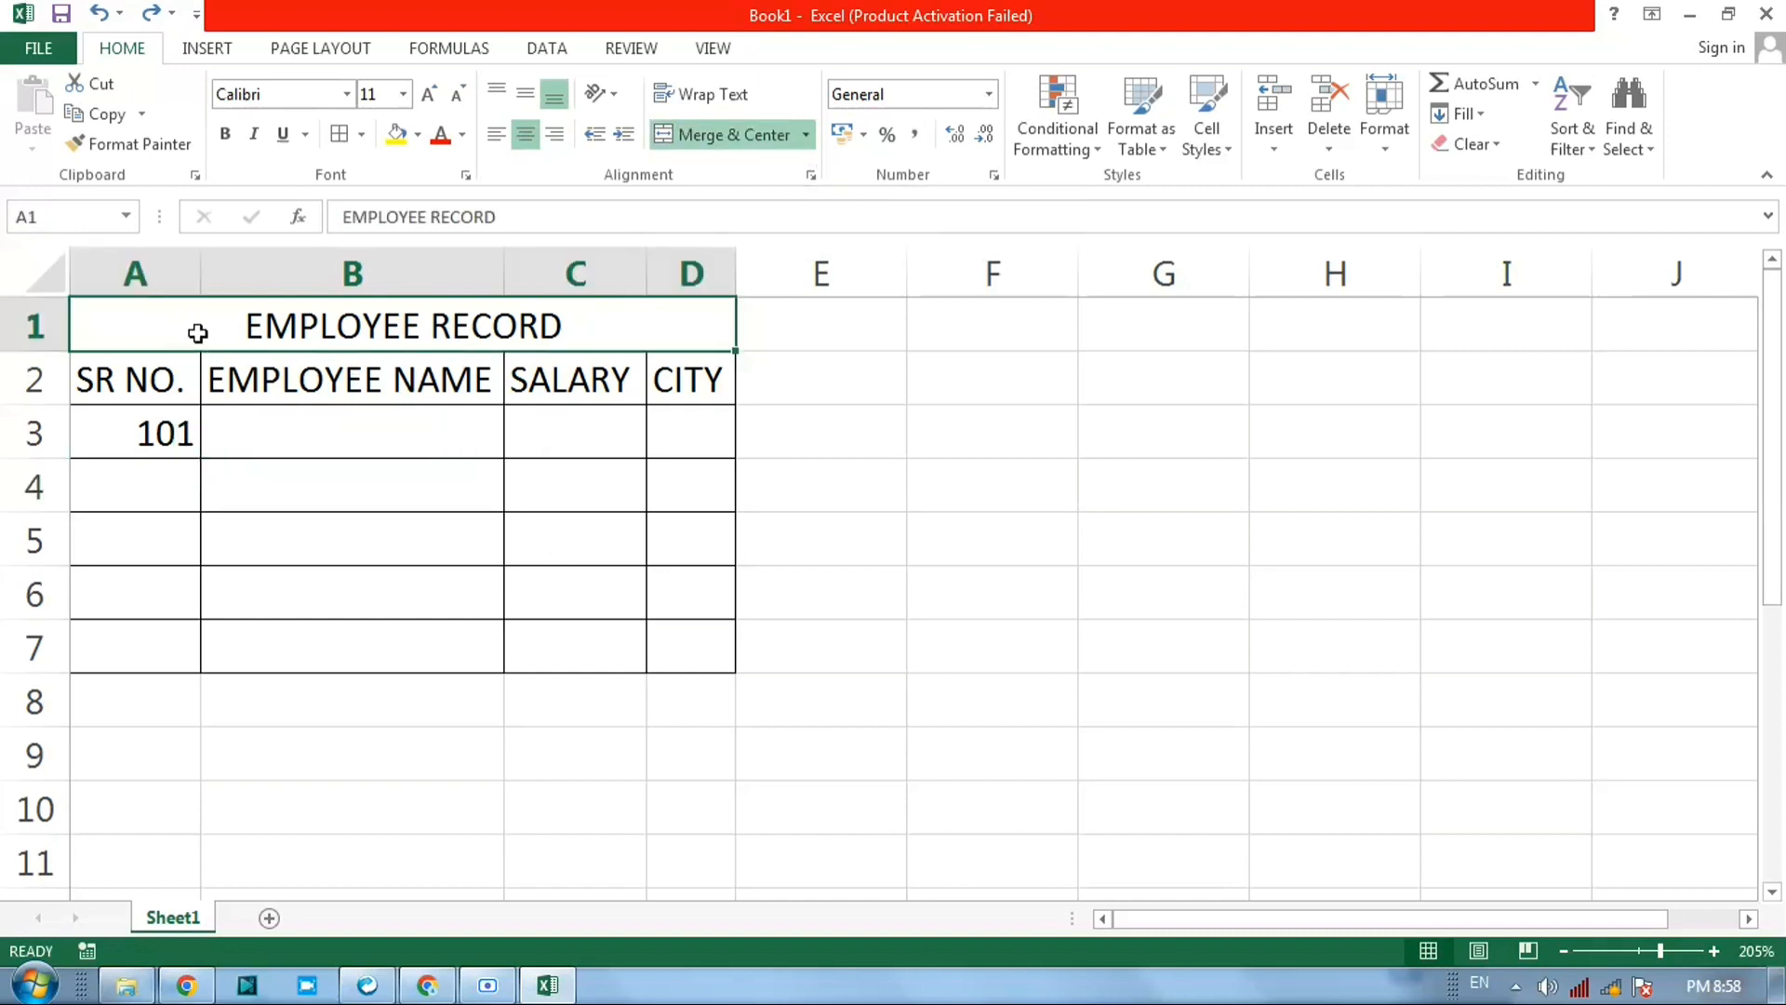